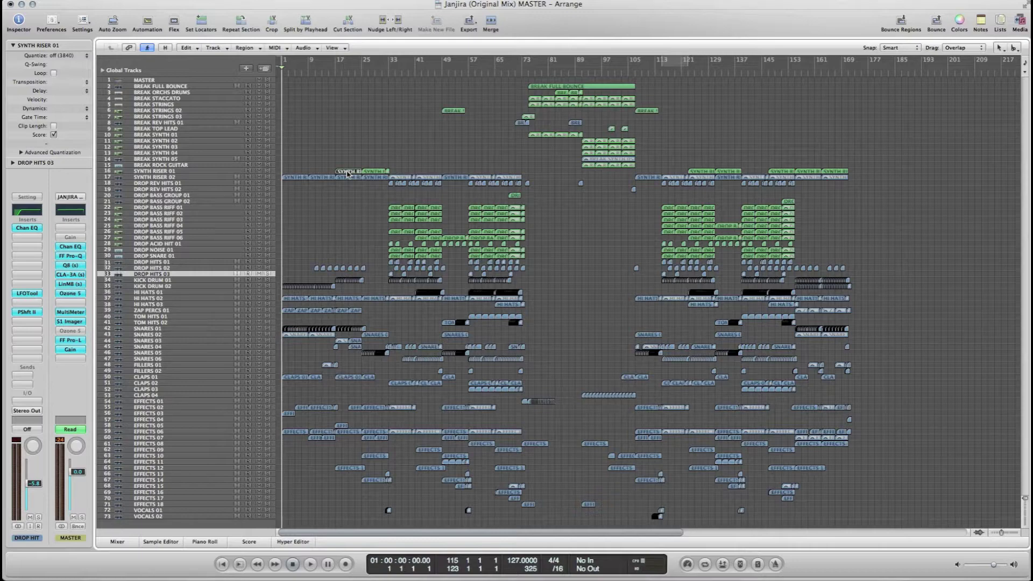
# Step: Show the mixer, look through the channel strips up to the drums, and hide the mixer again
pyautogui.click(120, 542)
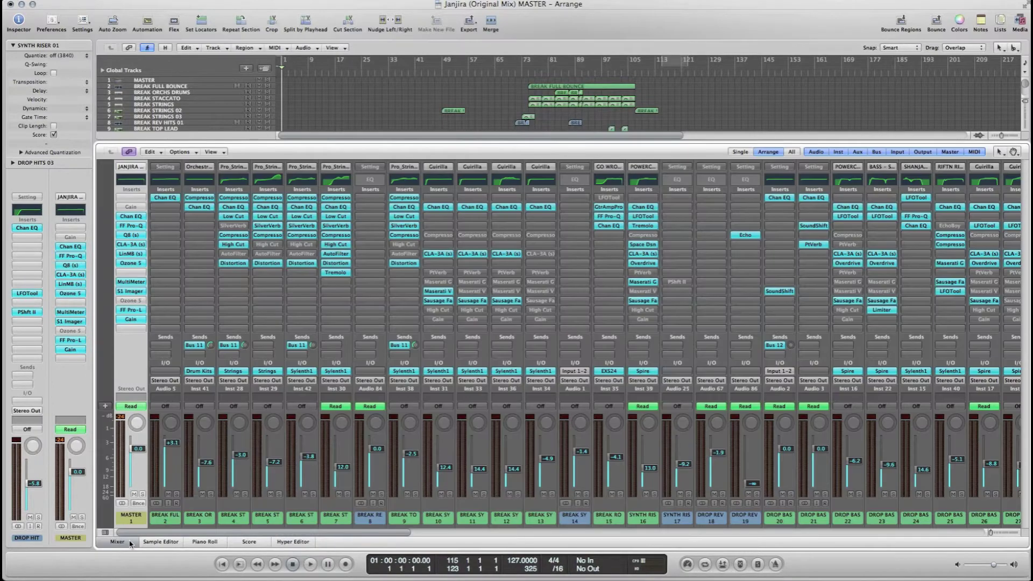
pyautogui.moveTo(183, 532); pyautogui.dragTo(372, 538)
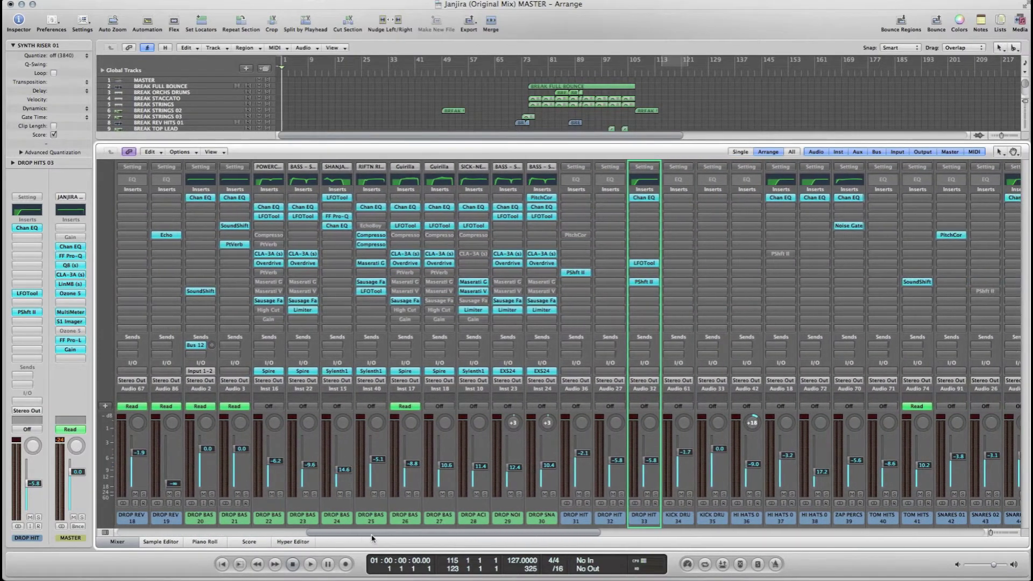
pyautogui.click(136, 542)
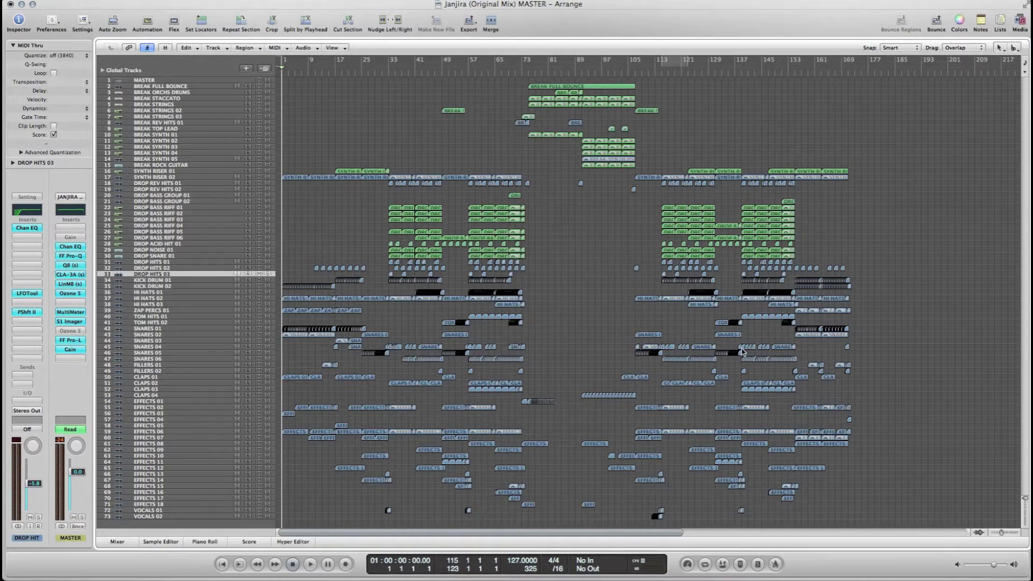
# Step: Select the drop bass, acid, noise and snare regions of the first drop, and select those of the second drop instead
pyautogui.press('super+Right')
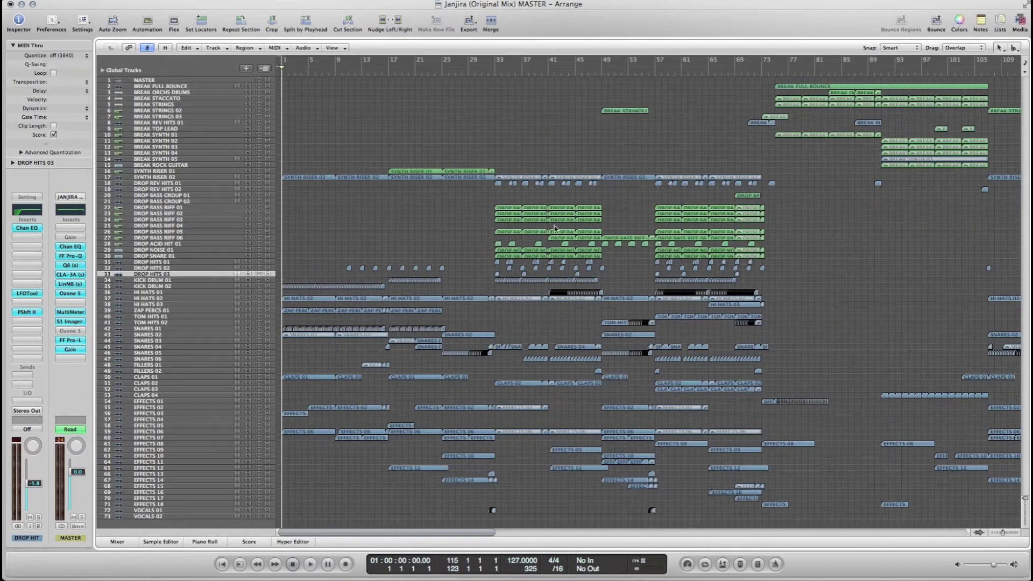
pyautogui.click(996, 534)
pyautogui.click(996, 535)
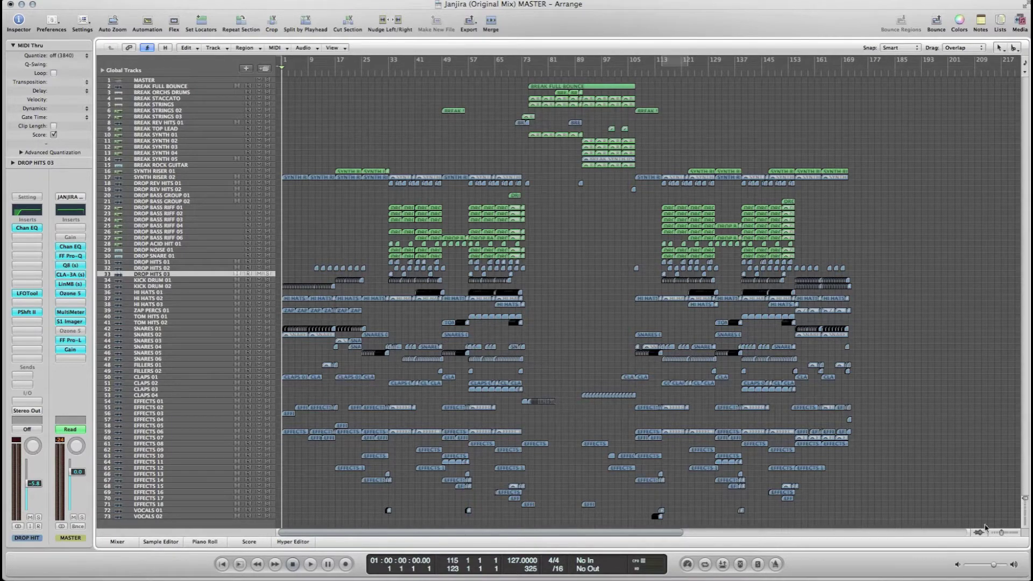
pyautogui.click(1017, 534)
pyautogui.moveTo(653, 281); pyautogui.dragTo(255, 252)
pyautogui.click(359, 232)
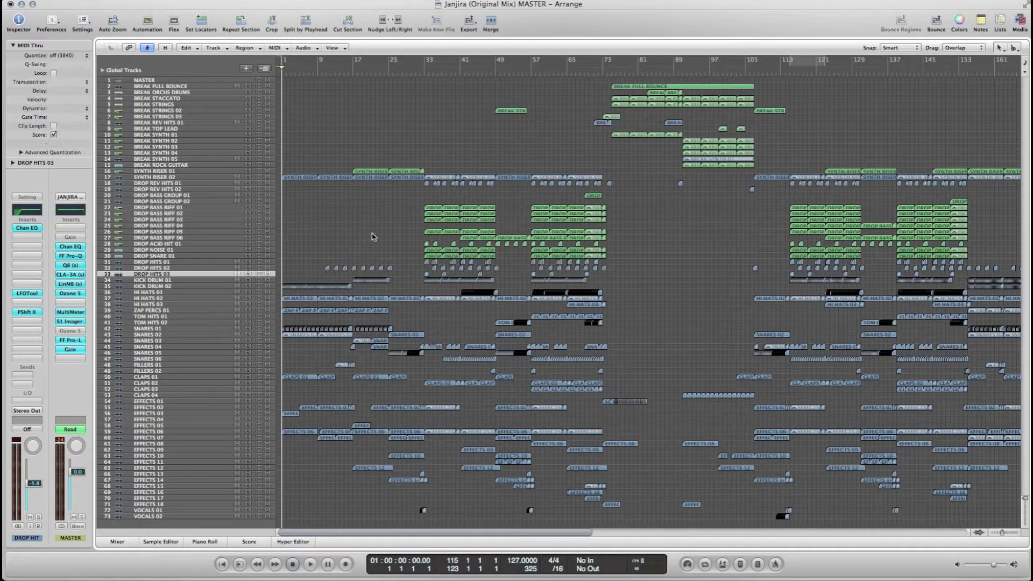
pyautogui.moveTo(403, 199)
pyautogui.mouseDown()
pyautogui.moveTo(496, 260)
pyautogui.moveTo(405, 197)
pyautogui.moveTo(612, 268)
pyautogui.moveTo(407, 199)
pyautogui.mouseUp()
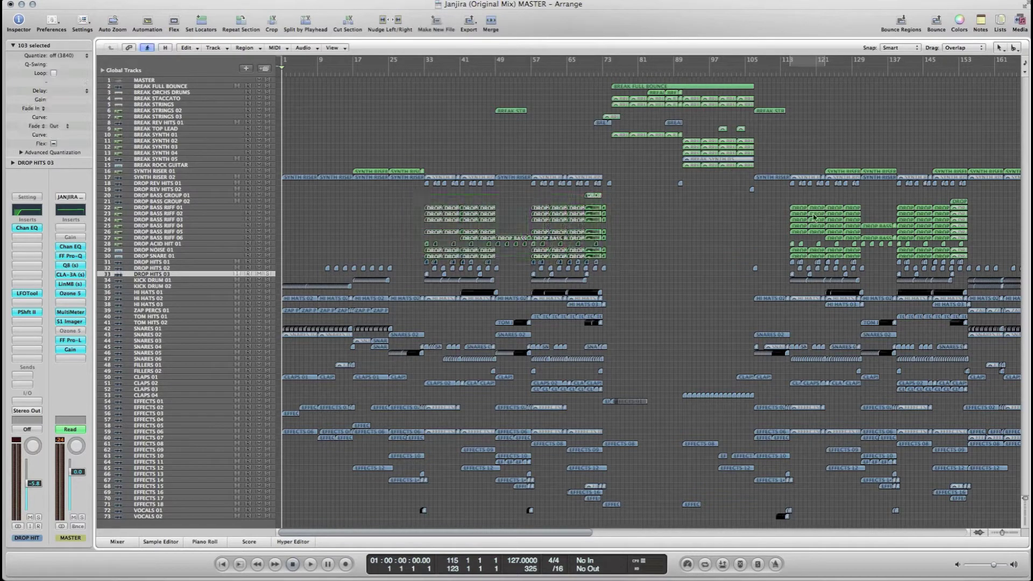
pyautogui.moveTo(791, 205); pyautogui.dragTo(999, 264)
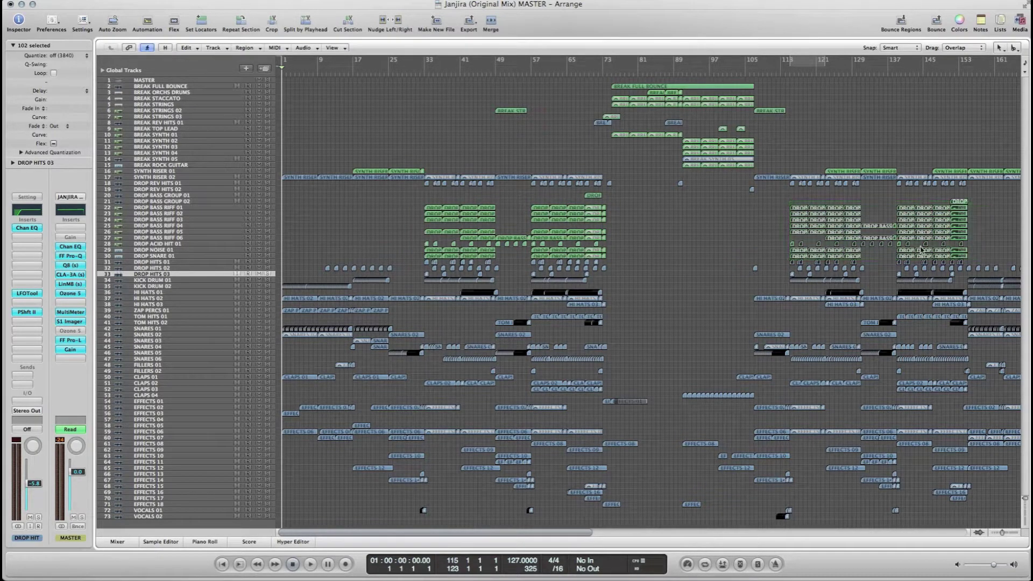
# Step: Select all break regions between the two drops and clear the selection
pyautogui.moveTo(615, 80); pyautogui.dragTo(753, 168)
pyautogui.press('super+f')
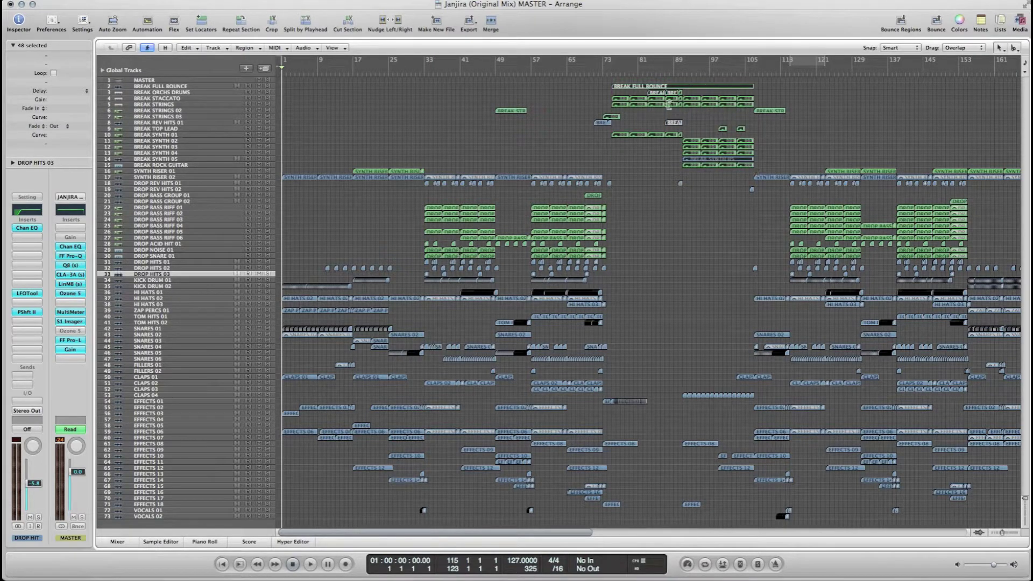
pyautogui.click(550, 161)
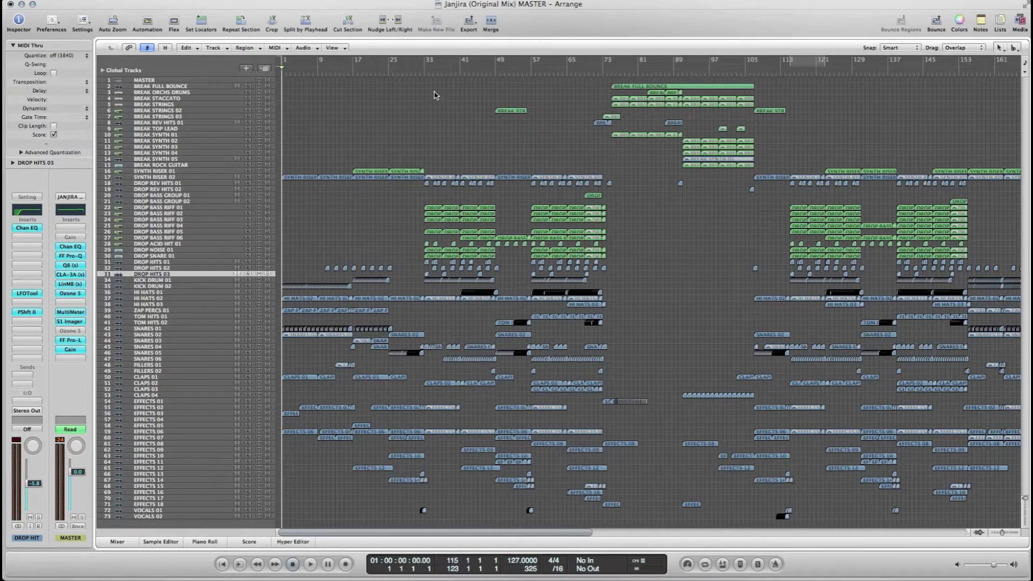
# Step: Play the arrangement from bar 31 into the first drop, and continue playback from about bar 113 into the second drop
pyautogui.click(416, 66)
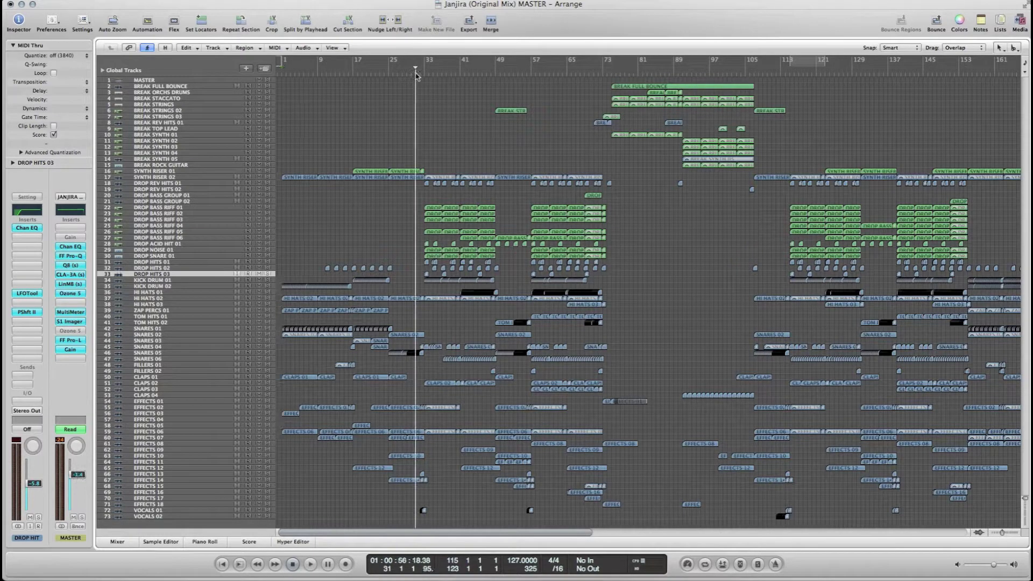
pyautogui.press('space')
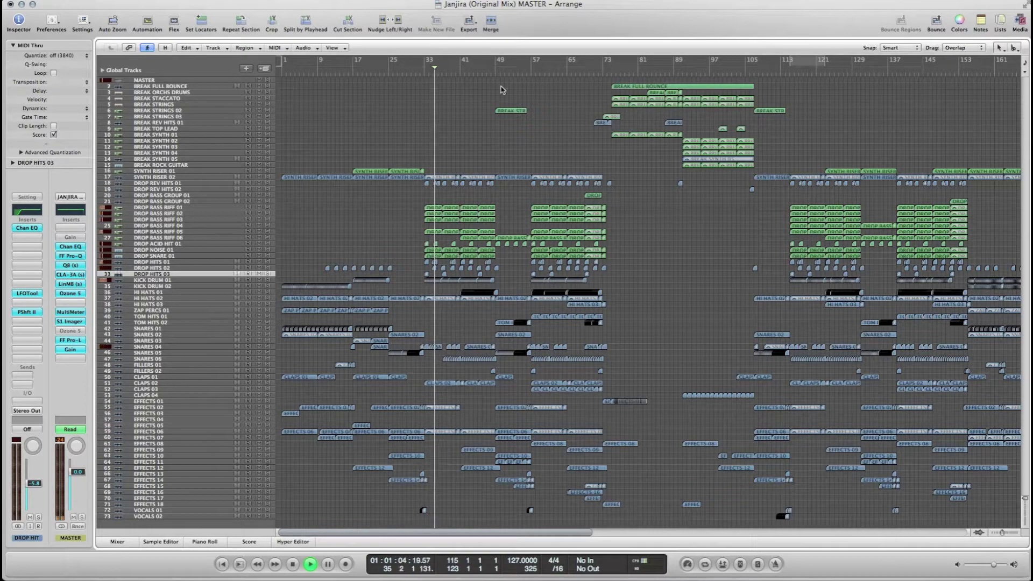
pyautogui.click(781, 77)
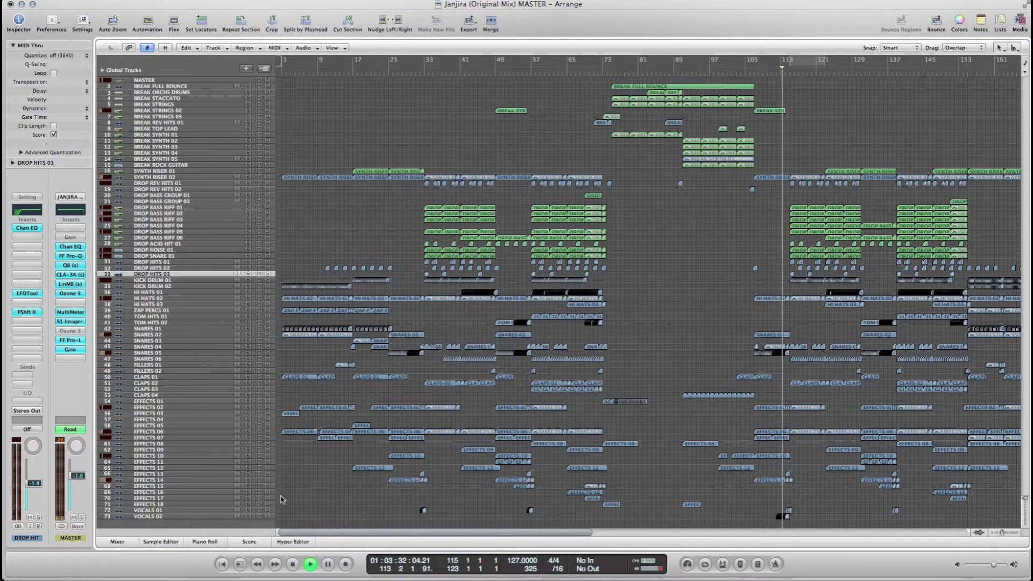
# Step: Check the drop bass channel levels in the mixer during playback, stop playback and hide the mixer
pyautogui.click(122, 542)
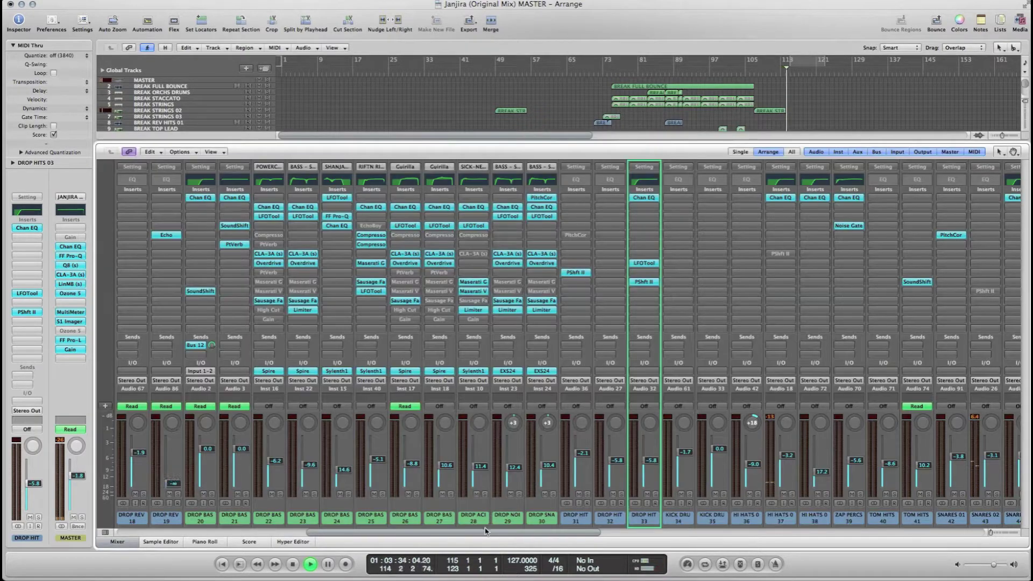
pyautogui.moveTo(484, 532); pyautogui.dragTo(461, 537)
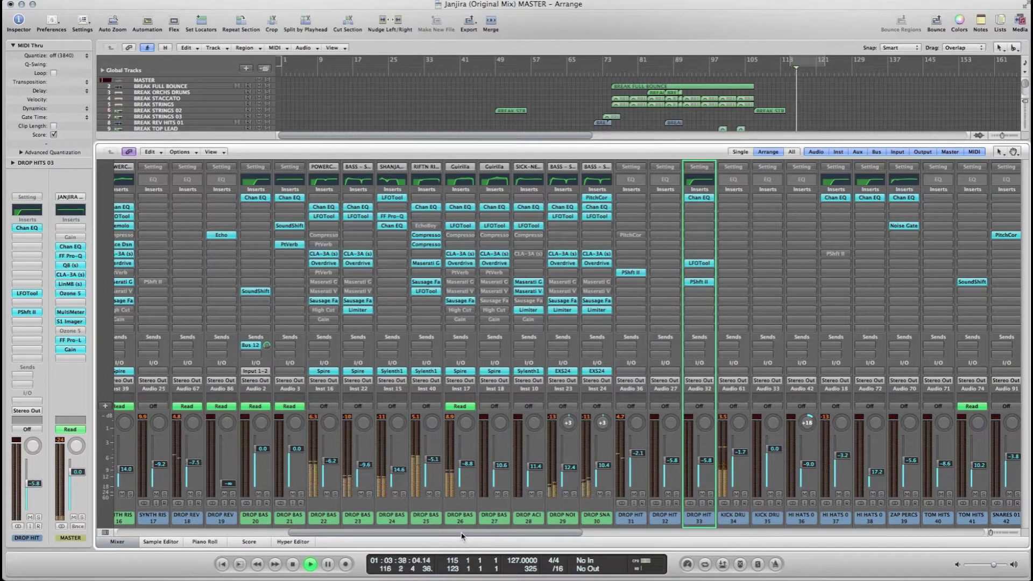
pyautogui.press('space')
pyautogui.click(134, 541)
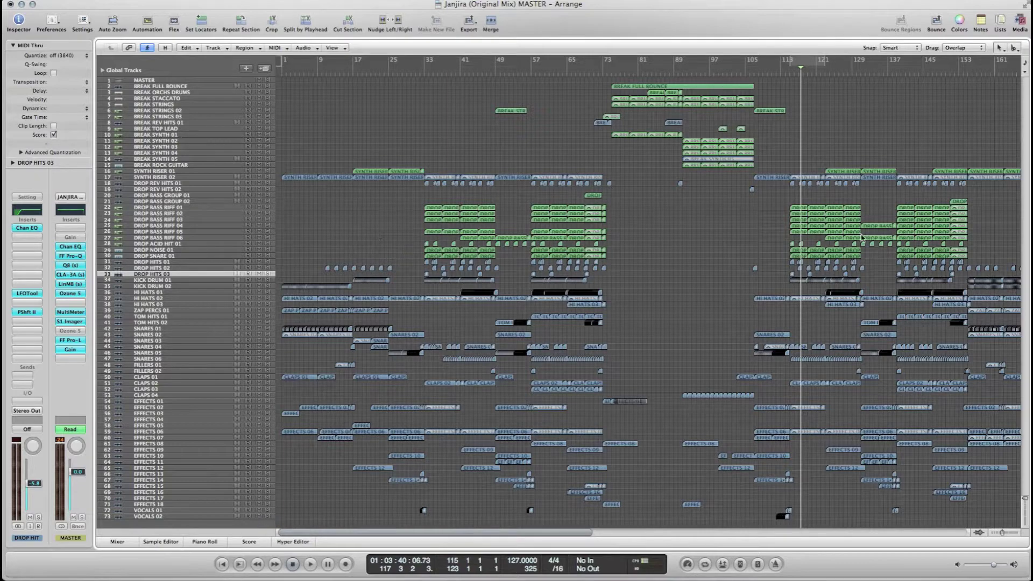
# Step: Select the drop bass, acid, noise and snare regions in the first half of the second drop, and clear the selection
pyautogui.moveTo(779, 199); pyautogui.dragTo(854, 256)
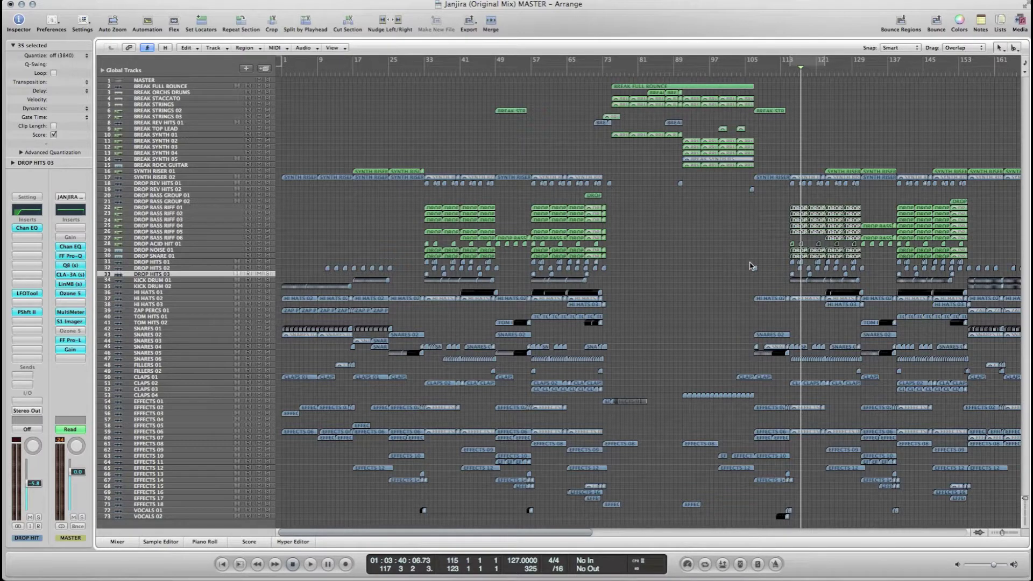
pyautogui.click(698, 272)
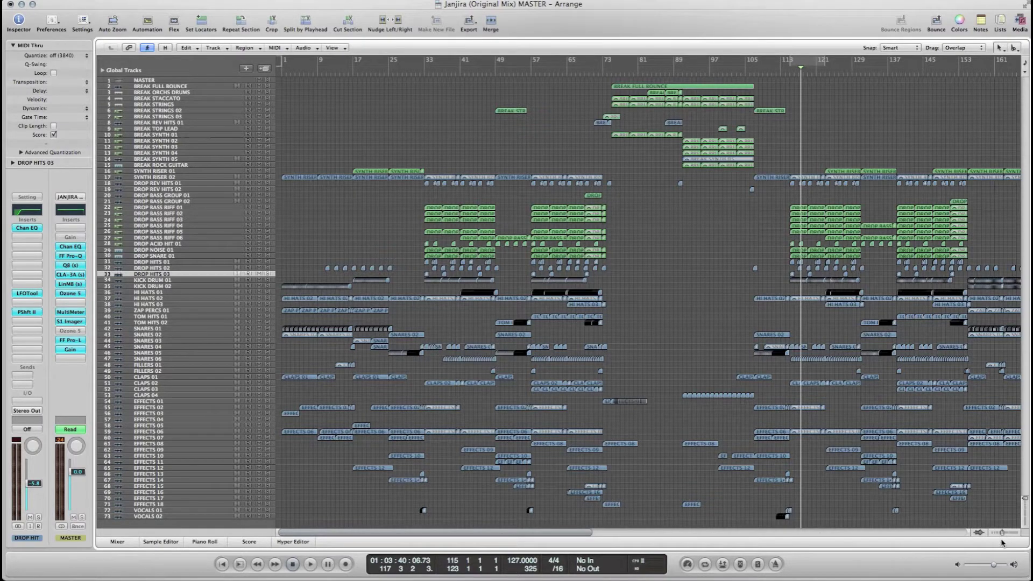
# Step: Set a cycle range over the start of the first drop, from bar 33 to bar 41
pyautogui.hotkey('ctrl', 'Right')
pyautogui.hotkey('ctrl', 'Right')
pyautogui.press('super+a')
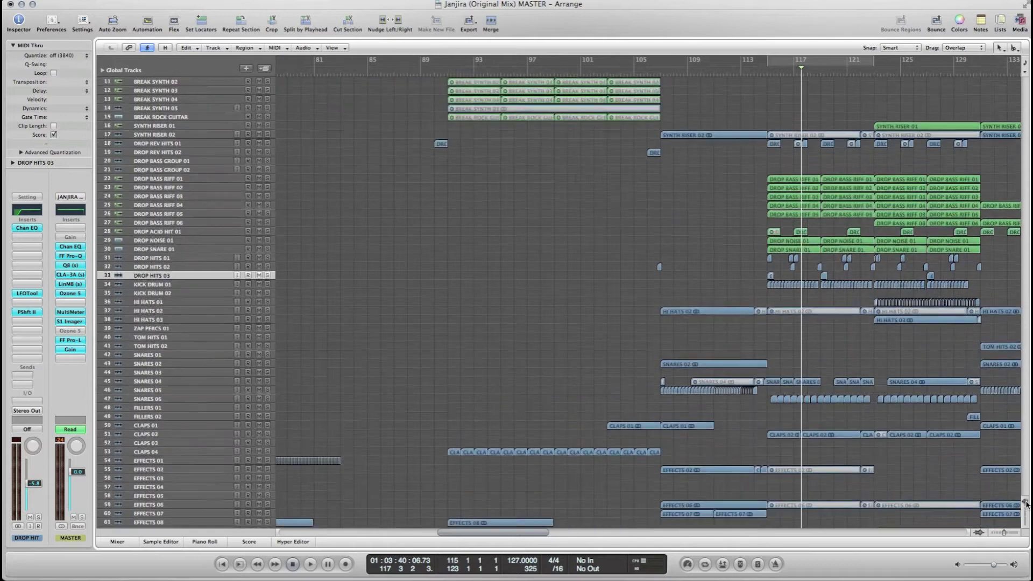
pyautogui.hscroll(-10, 347, 301)
pyautogui.hotkey('ctrl', 'Down')
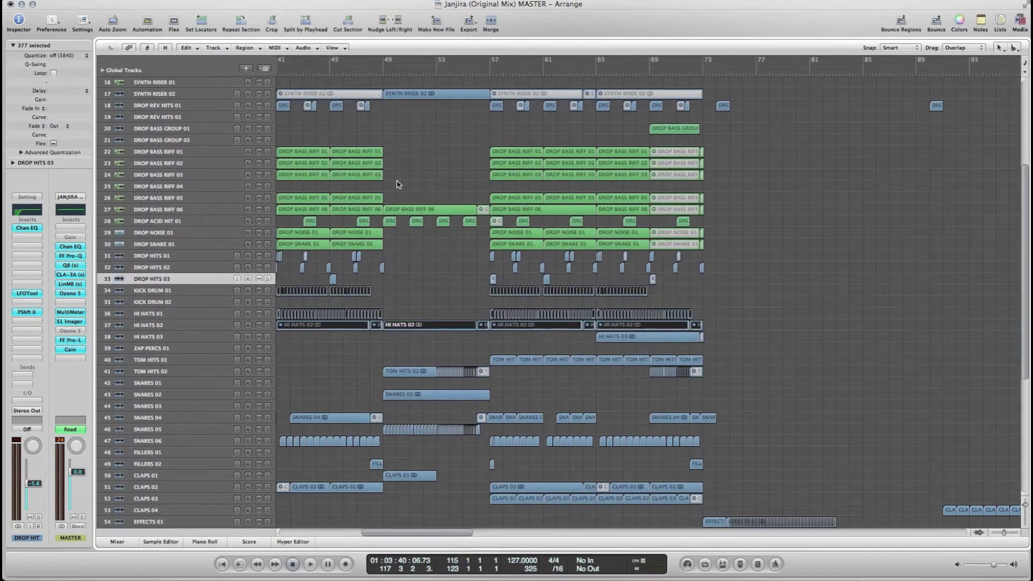
pyautogui.click(396, 180)
pyautogui.hscroll(-7, 396, 180)
pyautogui.moveTo(586, 64); pyautogui.dragTo(689, 63)
# Step: Solo the DROP BASS RIFF 01 track and play it within the cycle range, stopping after a few beats
pyautogui.click(178, 152)
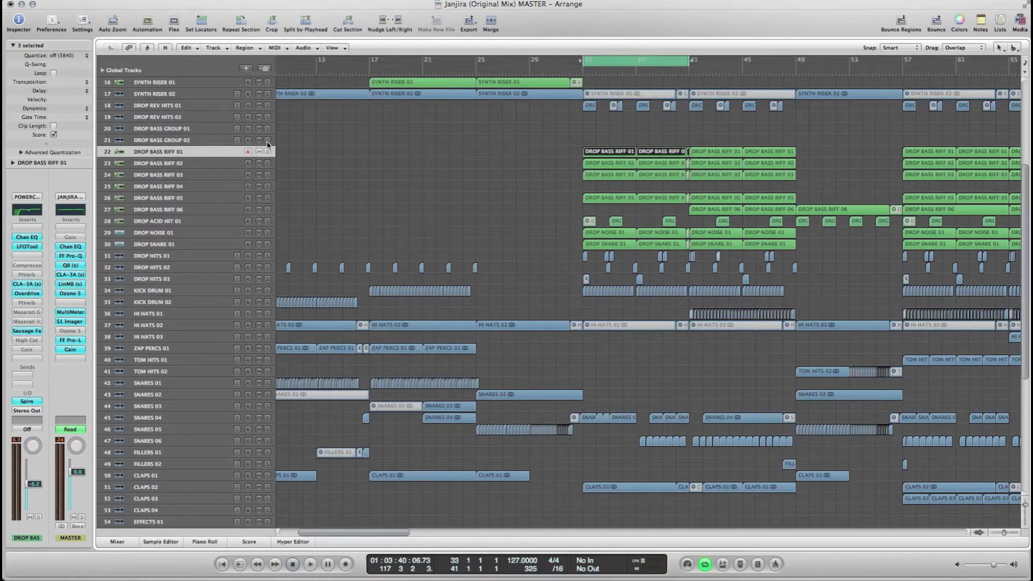
pyautogui.press('space')
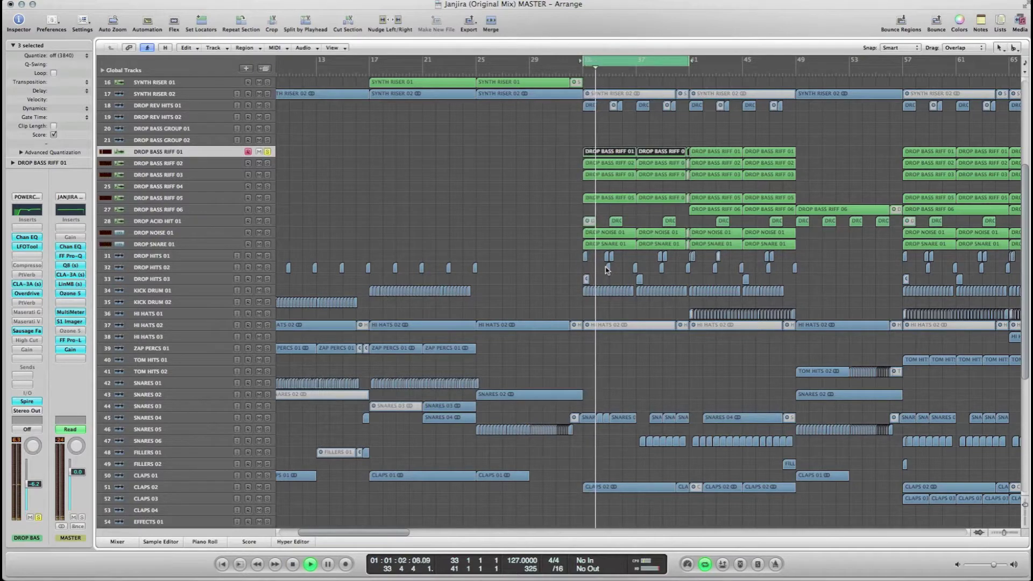
pyautogui.press('space')
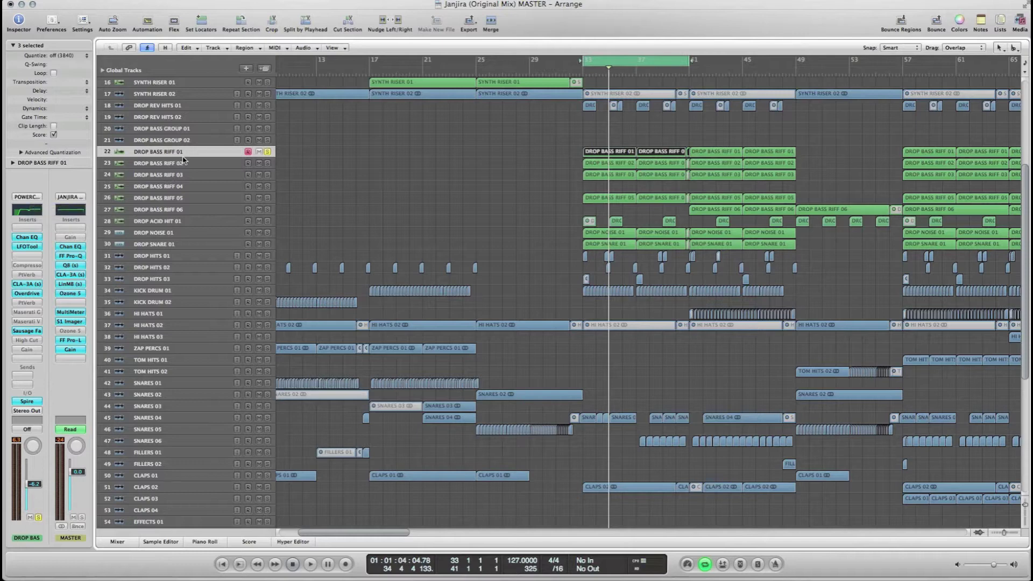
# Step: Solo DROP BASS RIFF 02 instead, listen to it within the cycle range and stop playback
pyautogui.click(268, 164)
pyautogui.click(205, 164)
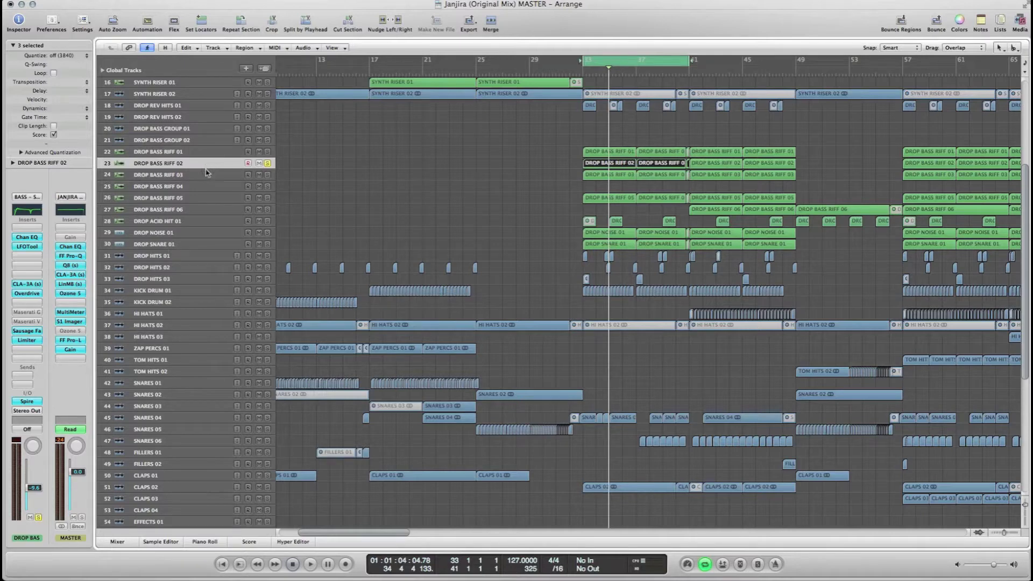
pyautogui.click(202, 175)
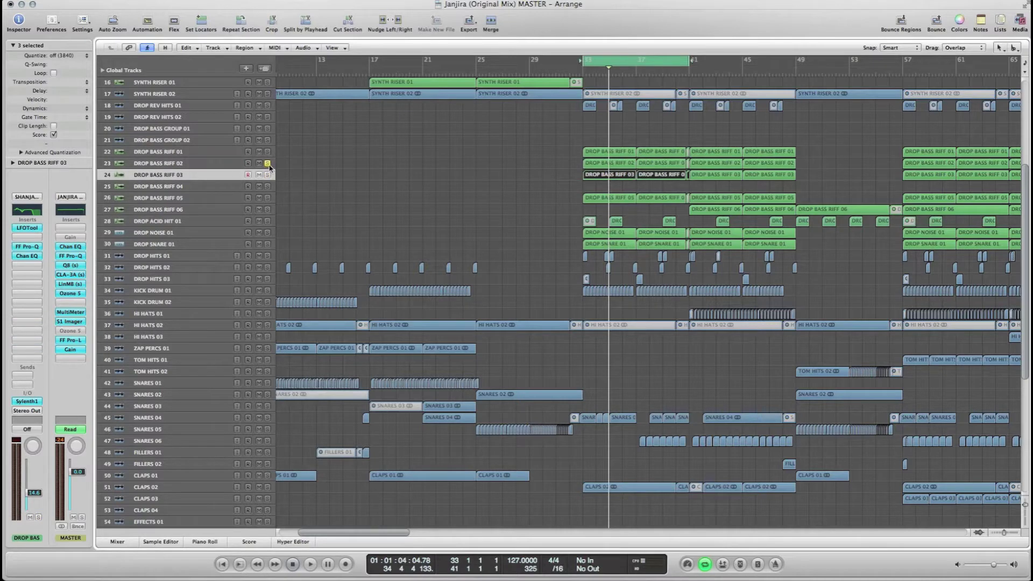
pyautogui.click(212, 165)
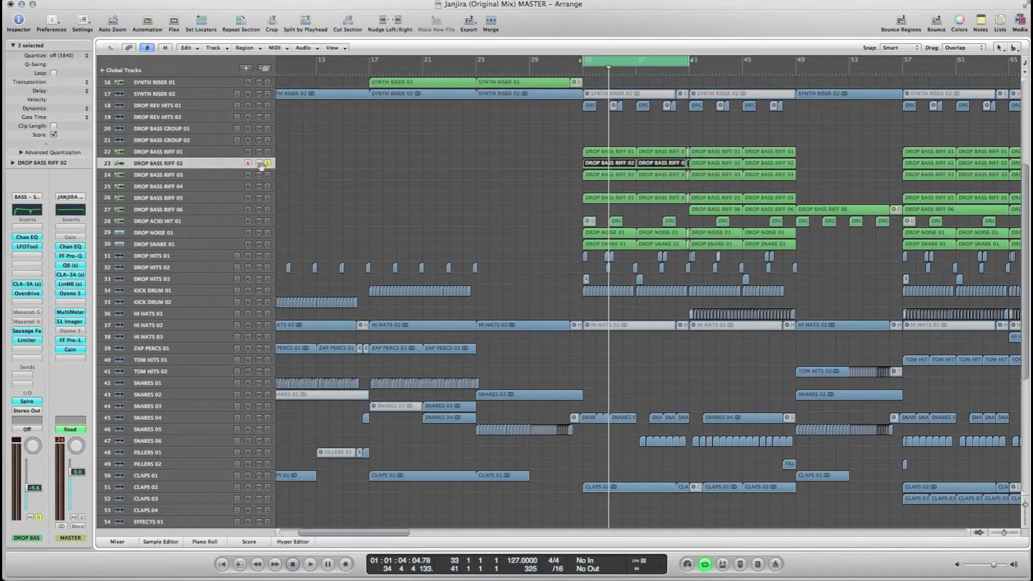
pyautogui.press('space')
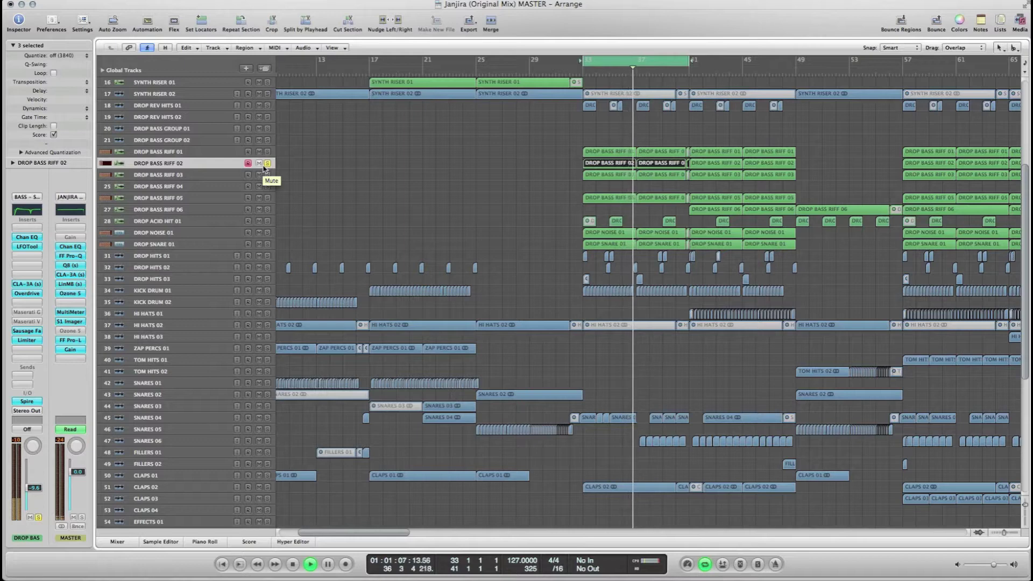
pyautogui.press('space')
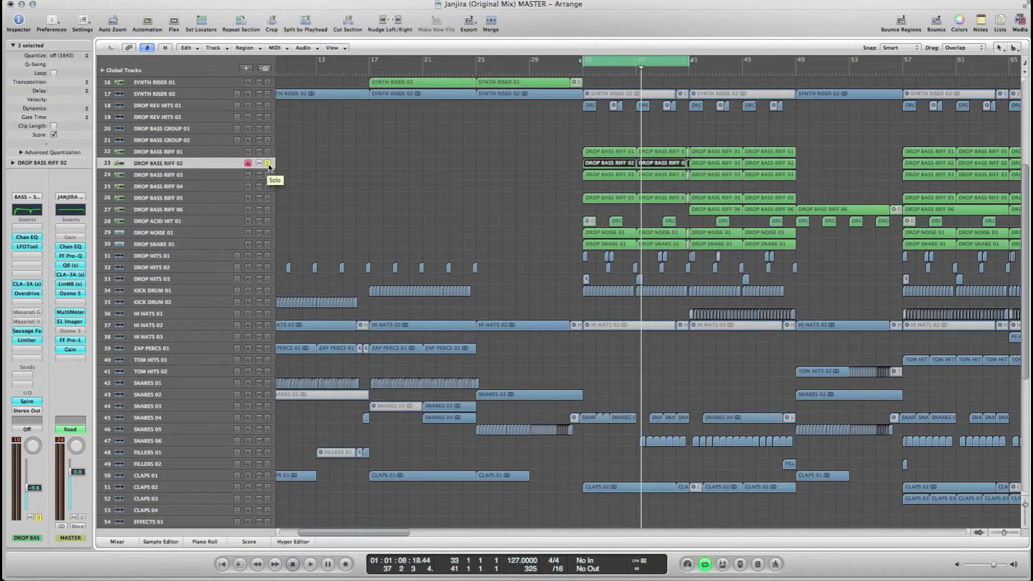
# Step: Move the solo to DROP BASS RIFF 03, listen to it within the cycle range and stop playback
pyautogui.click(225, 179)
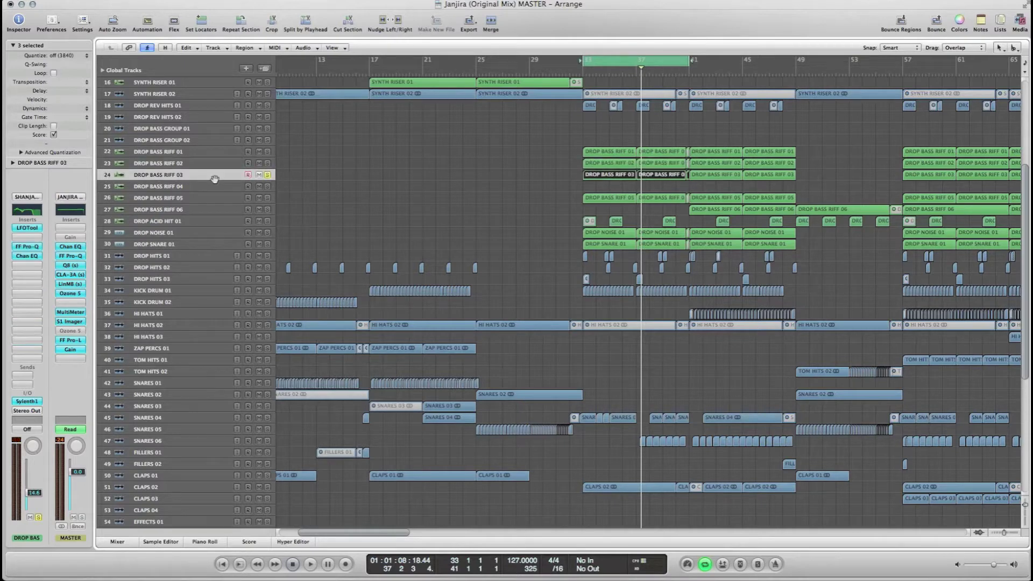
pyautogui.press('space')
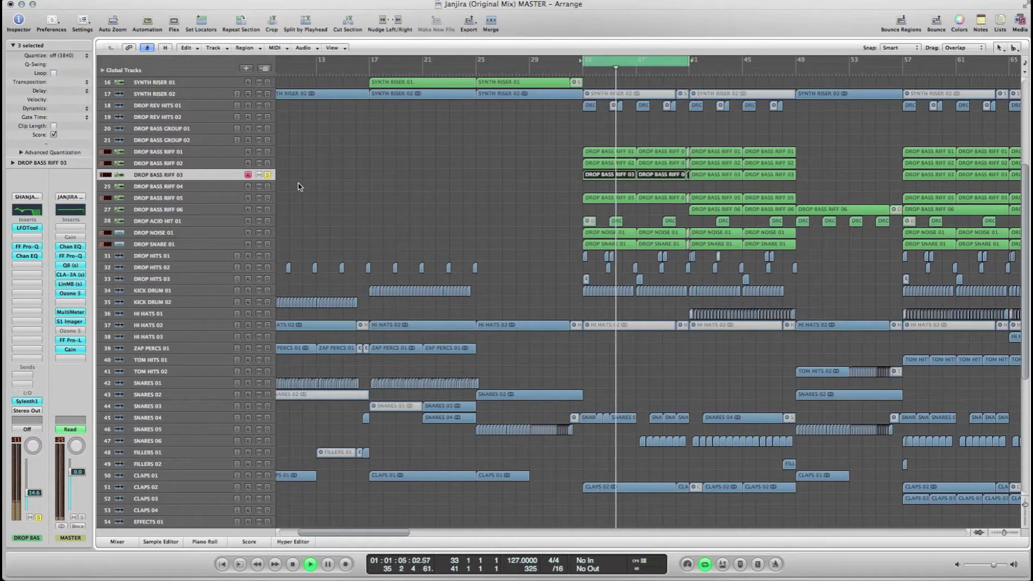
pyautogui.press('space')
# Step: Open the FabFilter Pro-Q equalizer of DROP BASS RIFF 03 and move its window below the drop bass riff tracks
pyautogui.click(27, 246)
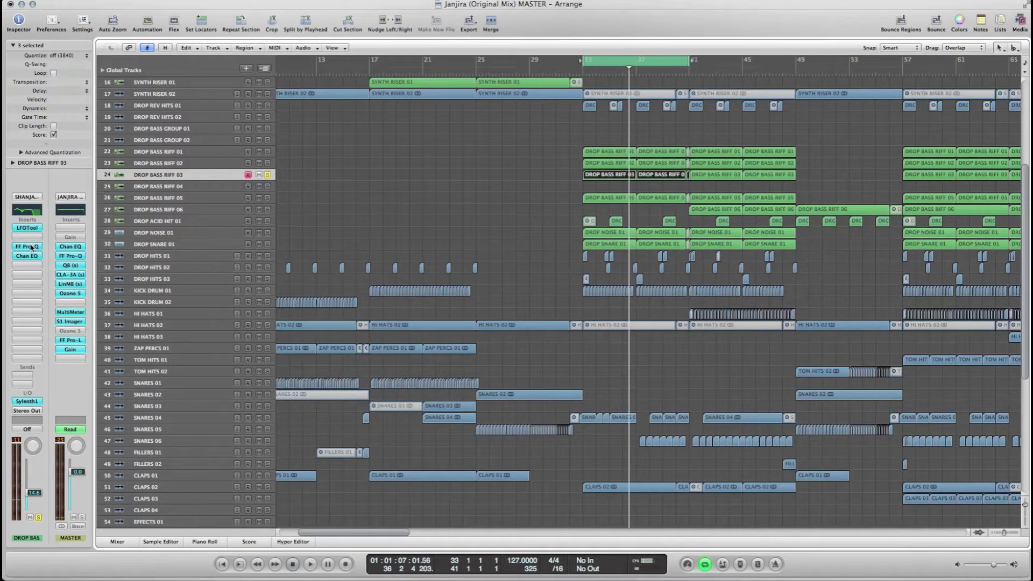
pyautogui.moveTo(295, 36); pyautogui.dragTo(402, 212)
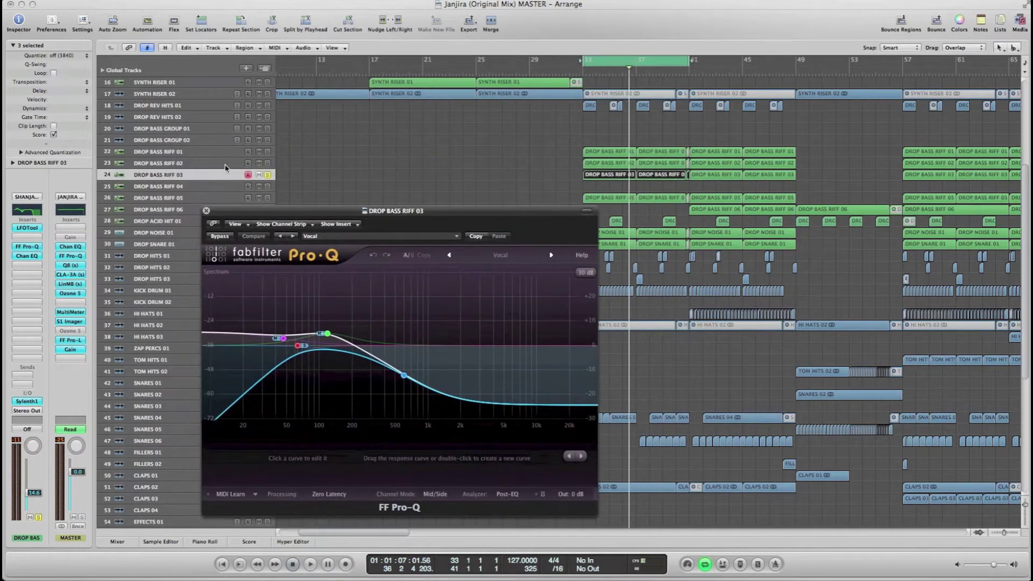
# Step: Compare the channel strips of DROP BASS RIFF 01 and 02, and open the Channel EQ of DROP BASS RIFF 01
pyautogui.click(215, 163)
pyautogui.click(211, 152)
pyautogui.click(204, 163)
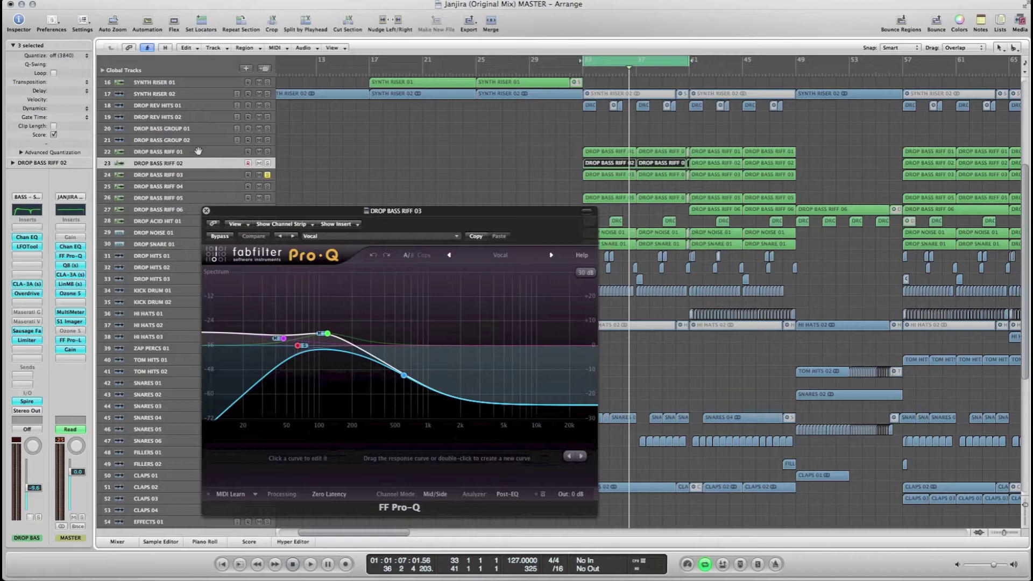
pyautogui.click(198, 151)
pyautogui.click(183, 164)
pyautogui.click(151, 156)
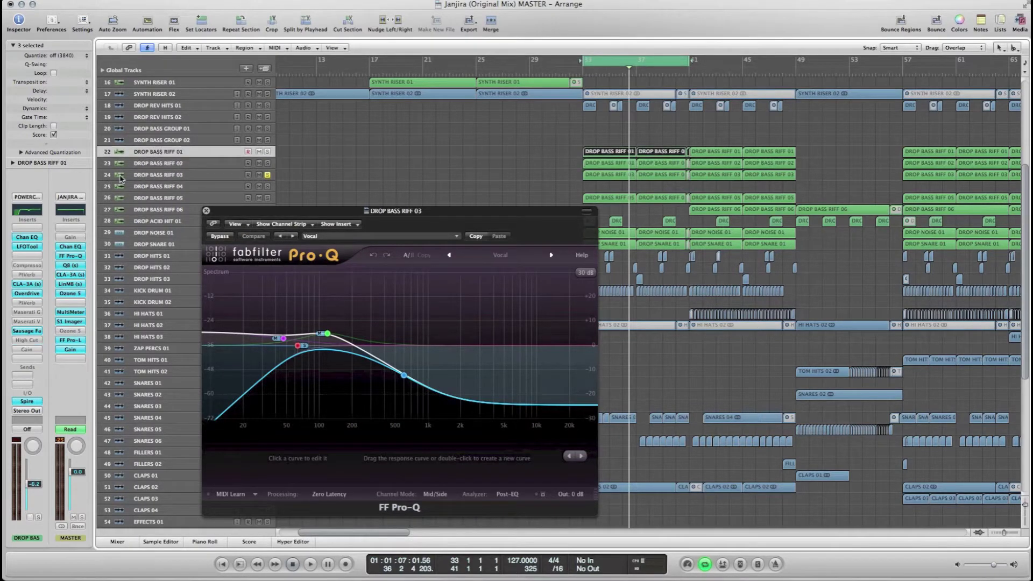
pyautogui.doubleClick(19, 211)
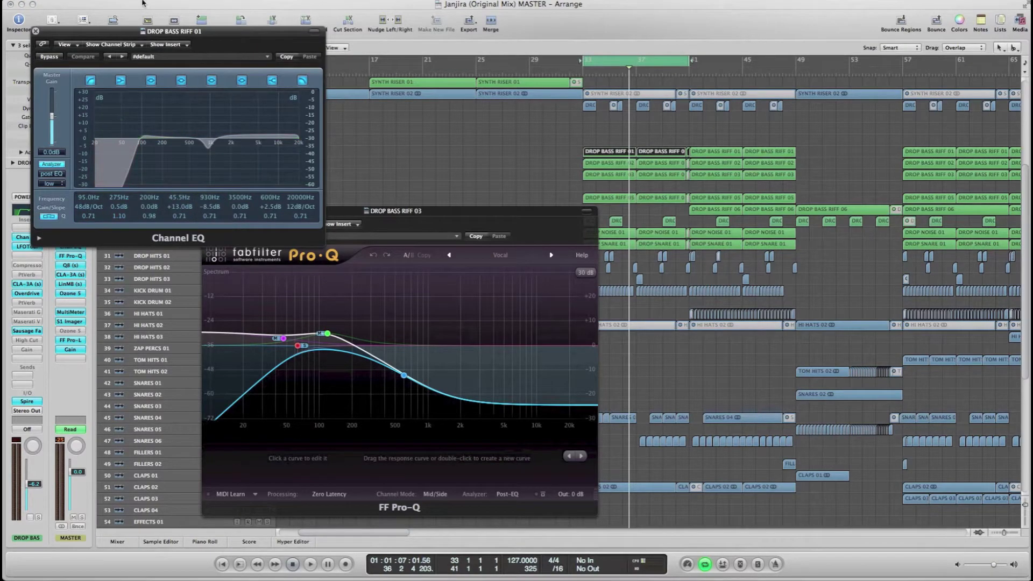
# Step: Place the Channel EQ of DROP BASS RIFF 01 beside the Pro-Q of DROP BASS RIFF 03 to compare them, and close both
pyautogui.moveTo(191, 41); pyautogui.dragTo(557, 234)
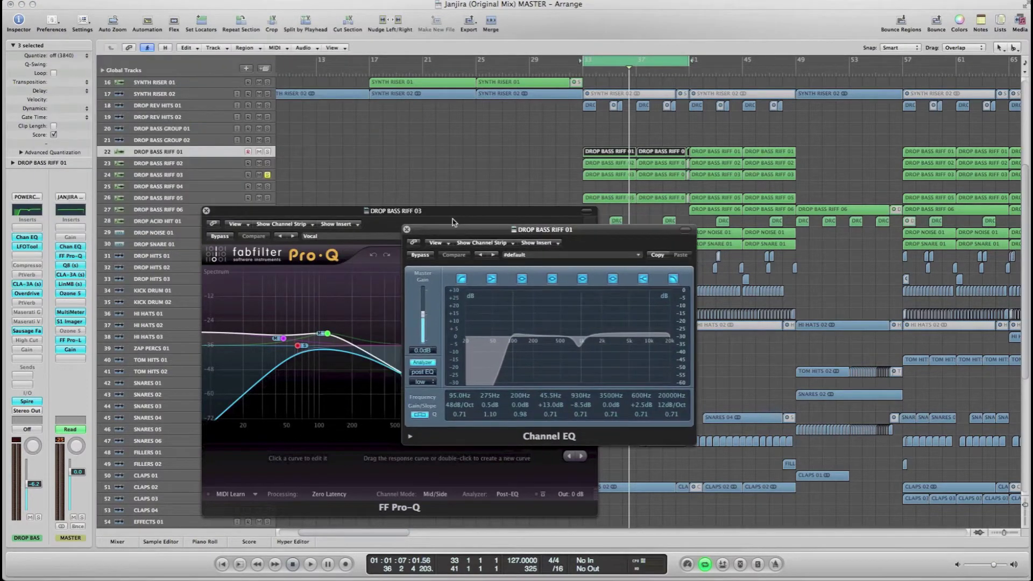
pyautogui.click(404, 226)
pyautogui.click(206, 210)
pyautogui.click(190, 175)
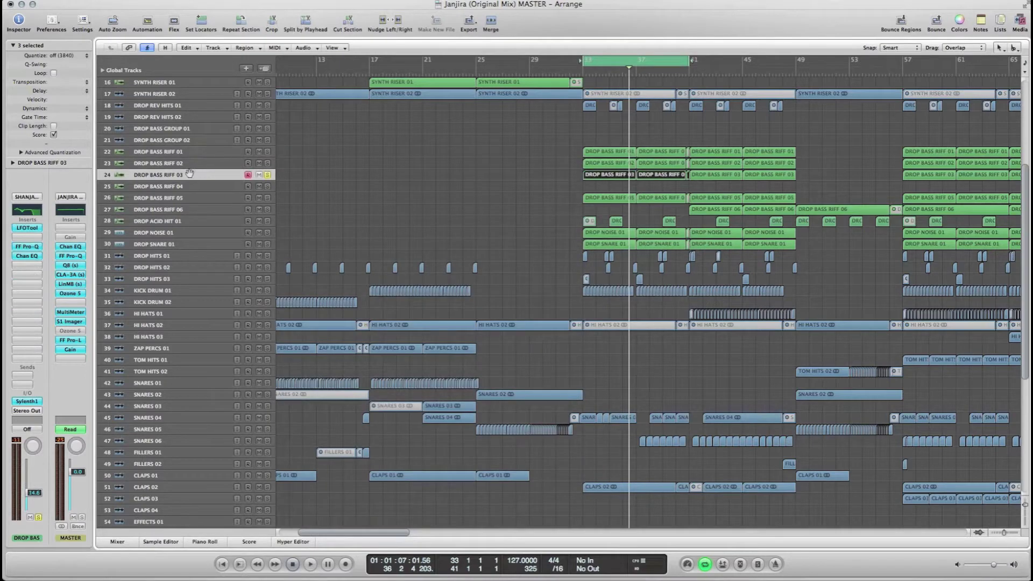
# Step: Open the Channel EQ of DROP BASS RIFF 04 and move its window over the track list
pyautogui.click(228, 188)
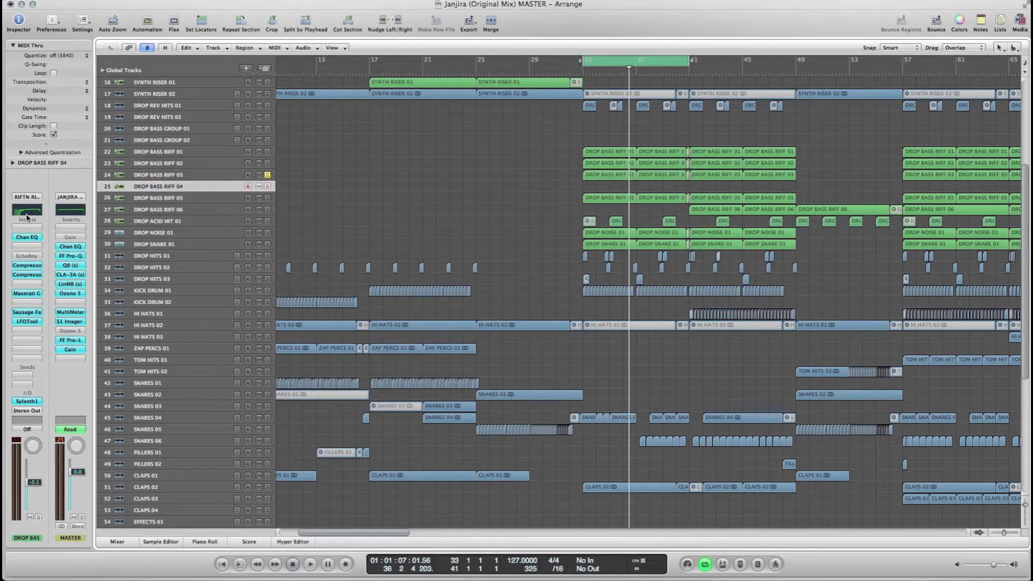
pyautogui.click(27, 211)
pyautogui.moveTo(182, 38); pyautogui.dragTo(313, 90)
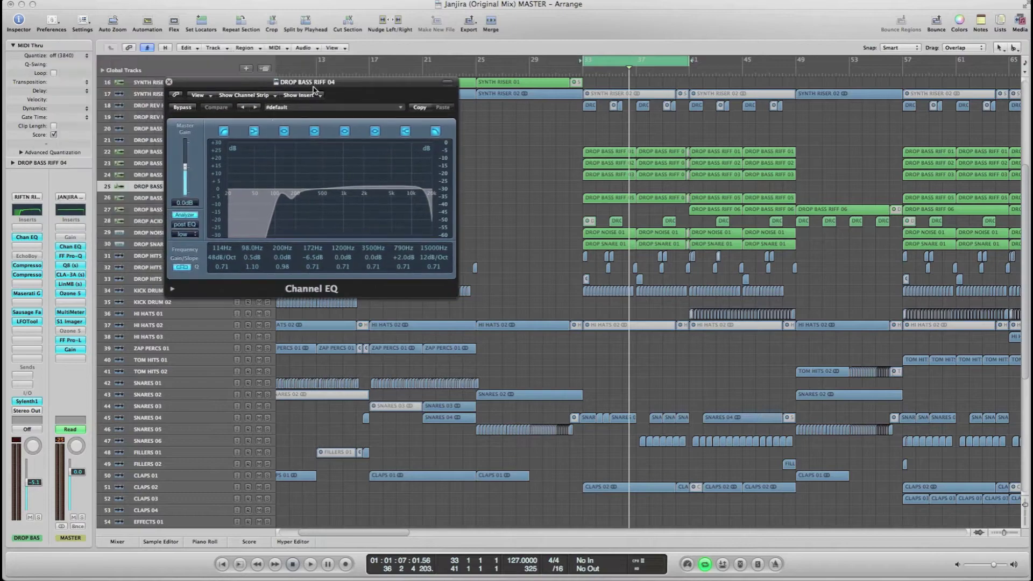
# Step: Inspect the Tony Maserati GTi plug-in of DROP BASS RIFF 04, and close it together with the track's Channel EQ
pyautogui.click(27, 293)
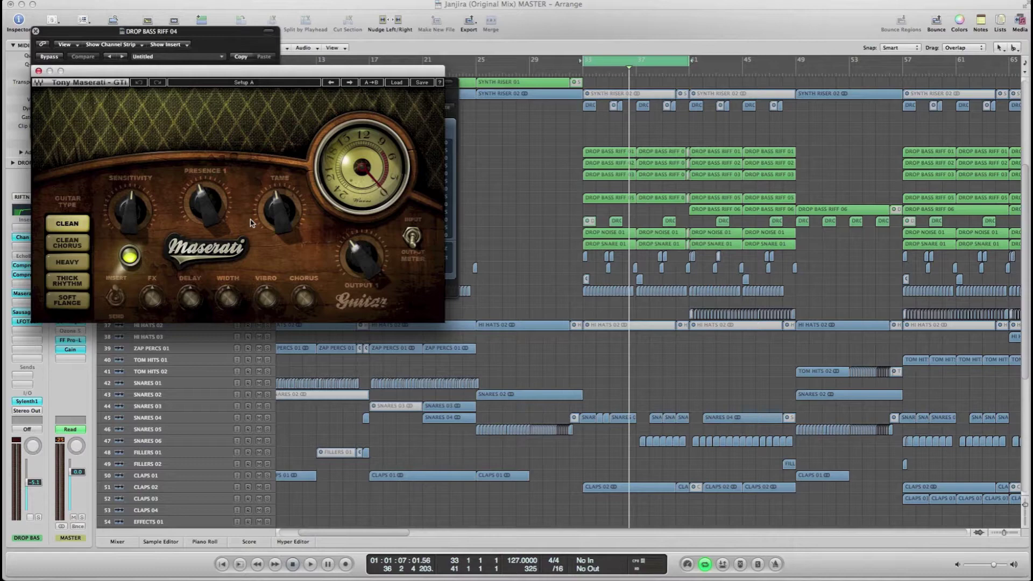
pyautogui.click(39, 71)
pyautogui.click(35, 31)
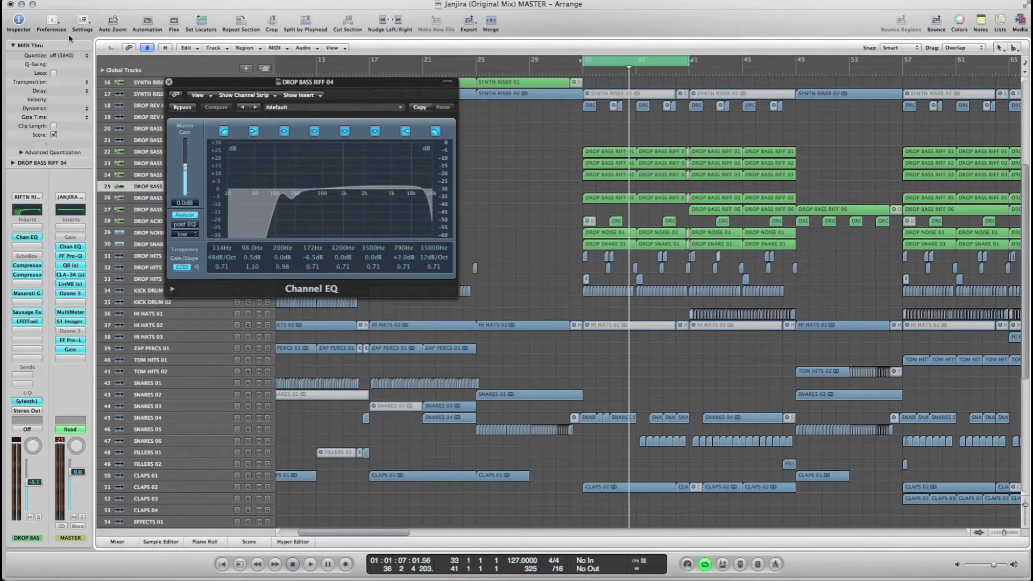
pyautogui.click(168, 82)
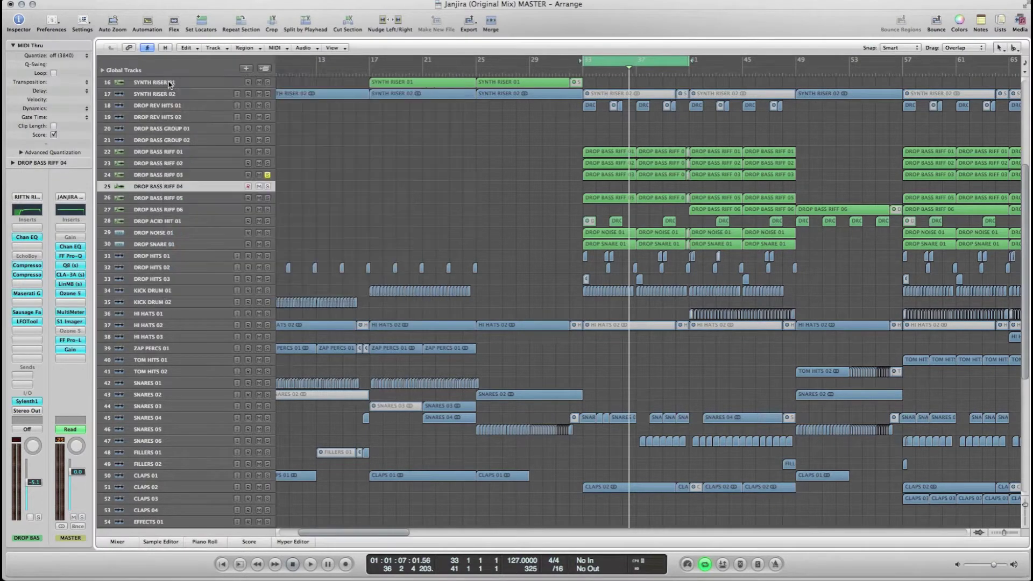
# Step: Move the solo from DROP BASS RIFF 03 to DROP BASS RIFF 05, listen to it and open its Spire synthesizer
pyautogui.click(207, 198)
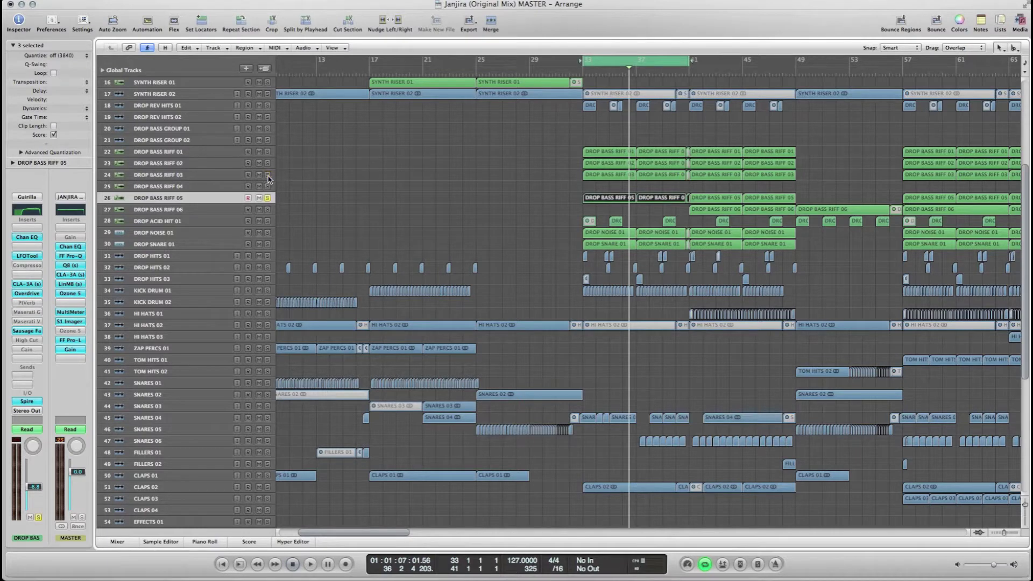
pyautogui.press('space')
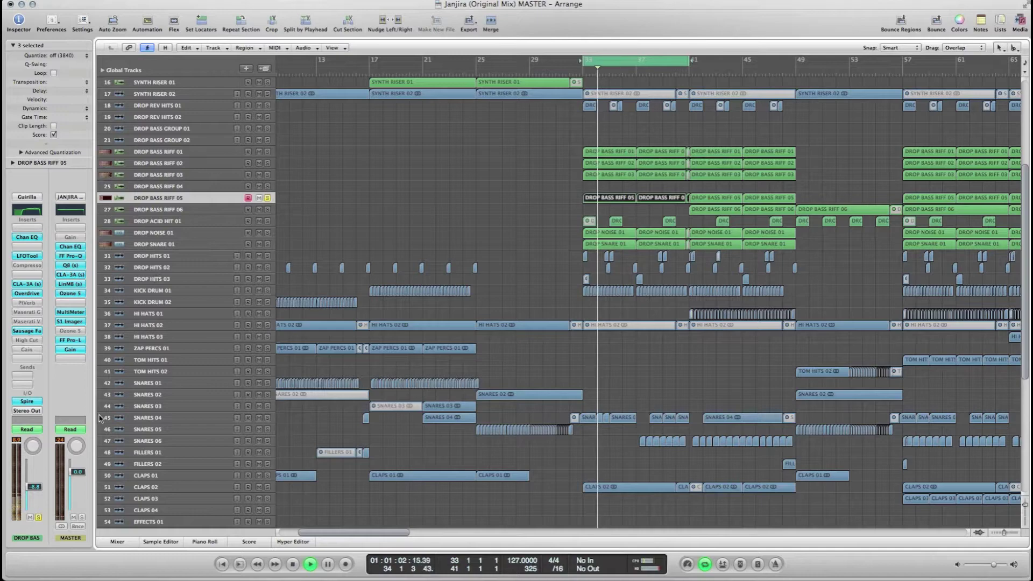
pyautogui.click(37, 402)
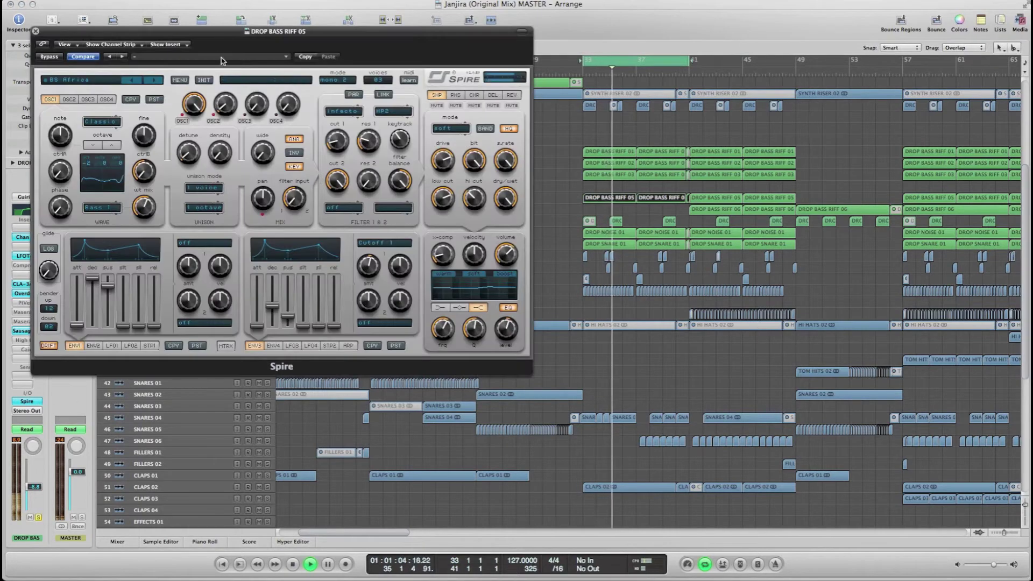
pyautogui.moveTo(207, 35); pyautogui.dragTo(66, 28)
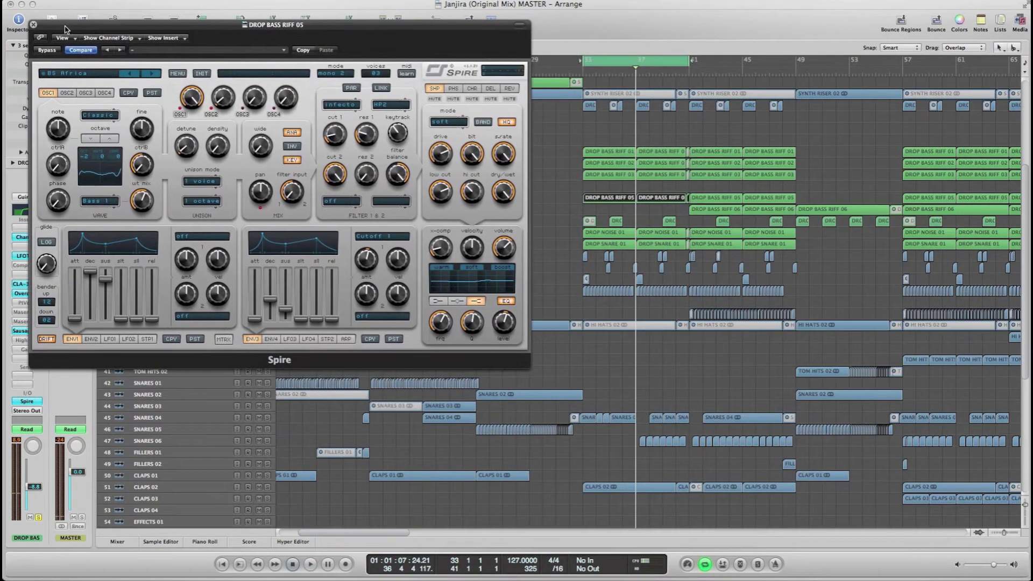
# Step: Display Spire's phaser settings and examine the stages, frequency, feedback and spread controls
pyautogui.click(453, 88)
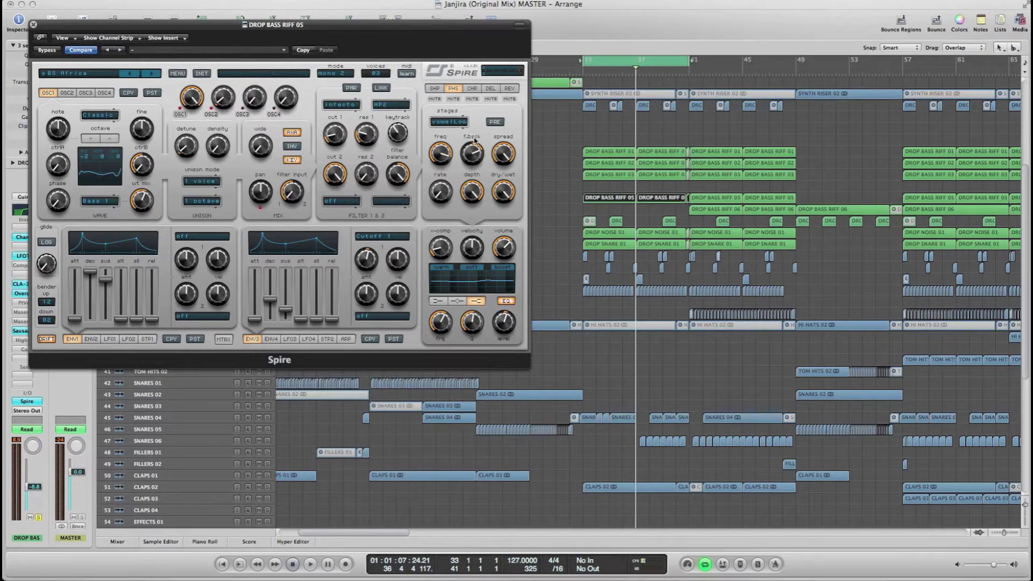
pyautogui.moveTo(274, 28); pyautogui.dragTo(333, 79)
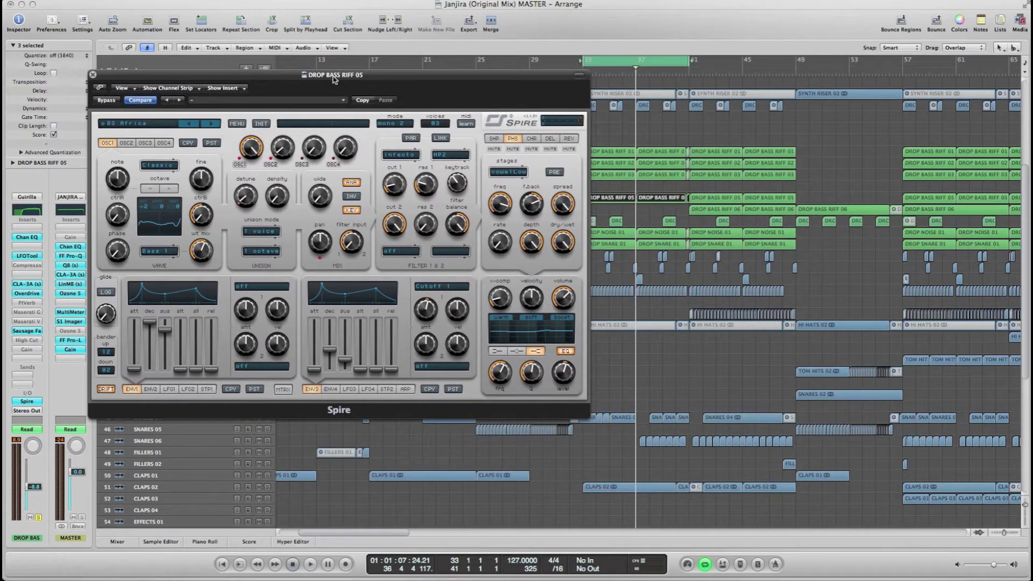
pyautogui.moveTo(519, 211)
pyautogui.moveTo(431, 81); pyautogui.dragTo(390, 56)
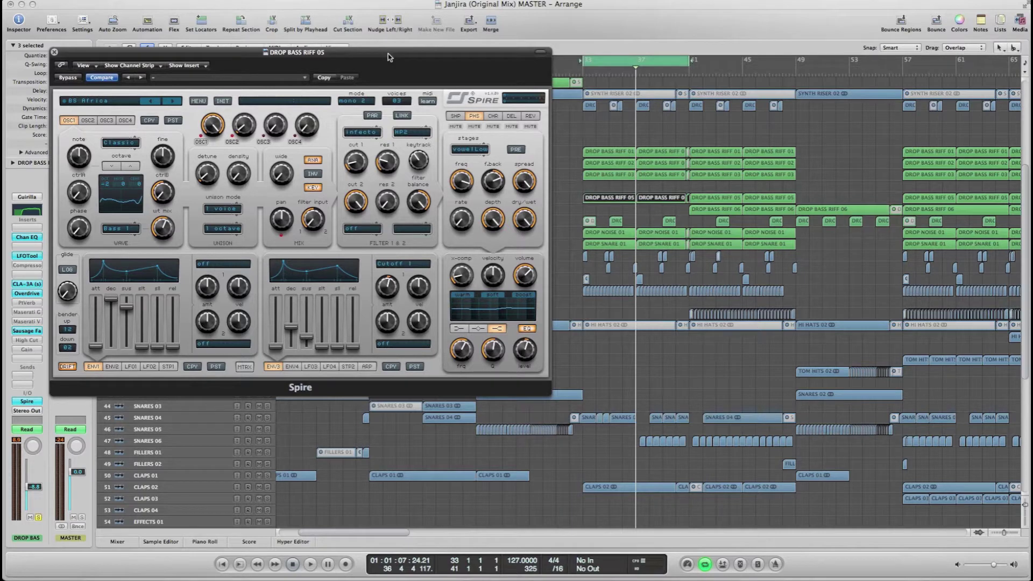
pyautogui.moveTo(328, 56); pyautogui.dragTo(347, 55)
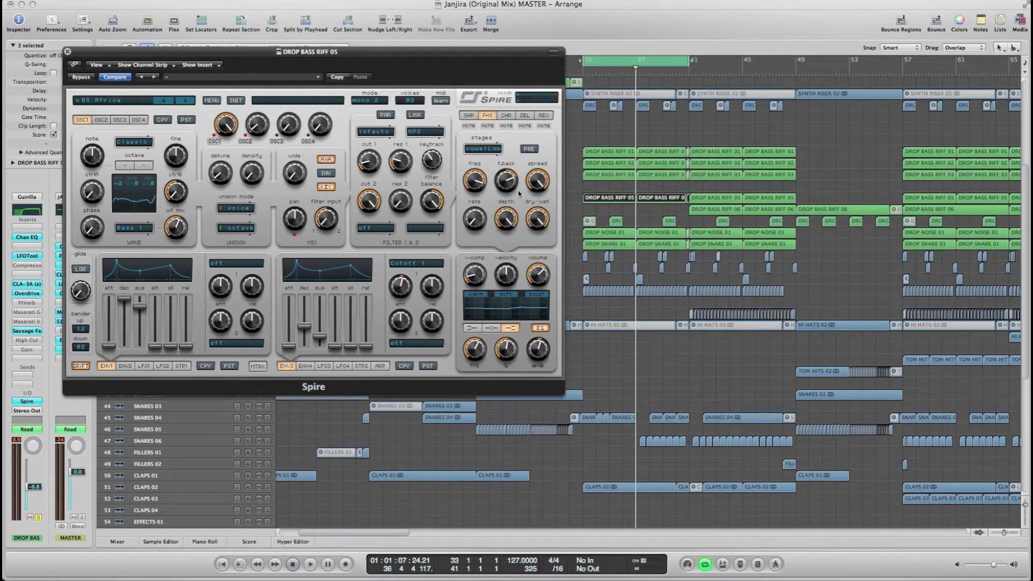
# Step: Play the riff while trying the phaser's controls, and set its stages to vowelHi
pyautogui.press('space')
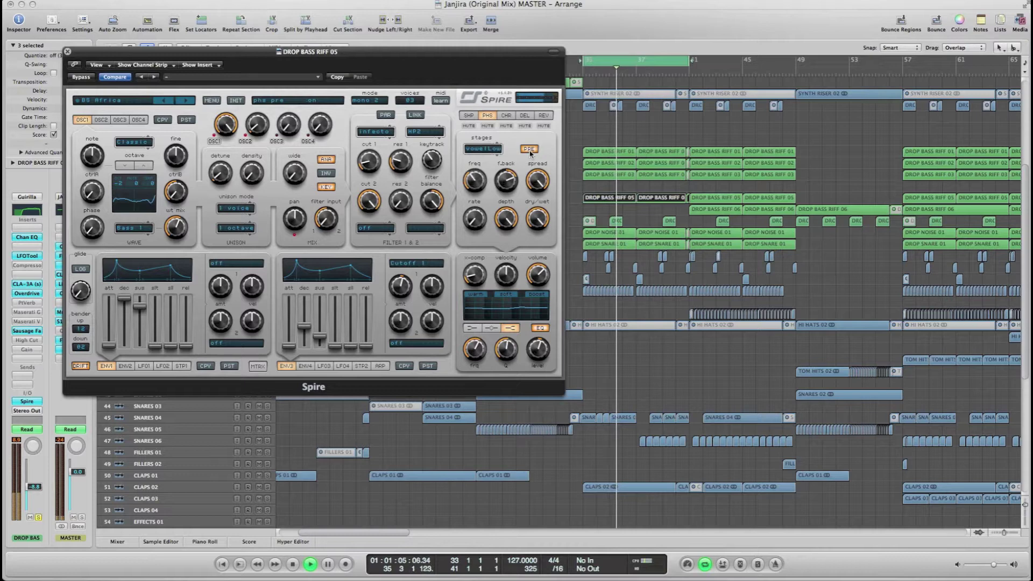
pyautogui.moveTo(537, 228); pyautogui.dragTo(538, 354)
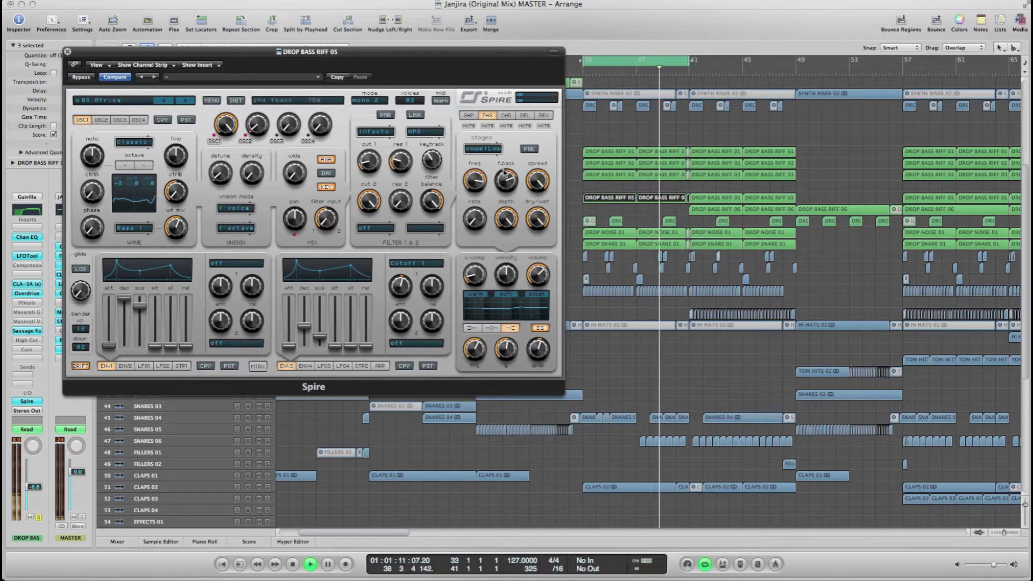
pyautogui.click(487, 148)
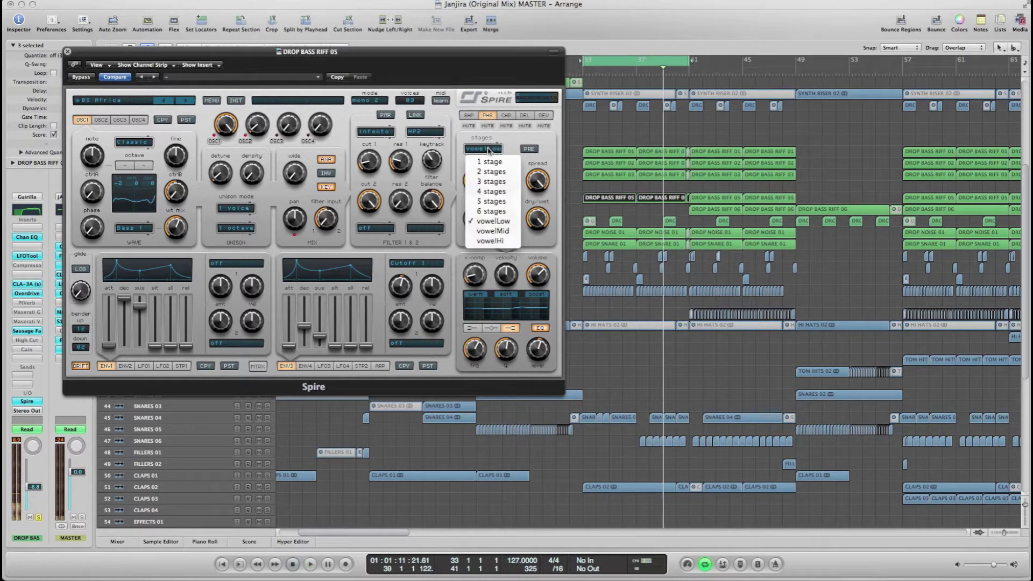
pyautogui.click(498, 242)
pyautogui.press('space')
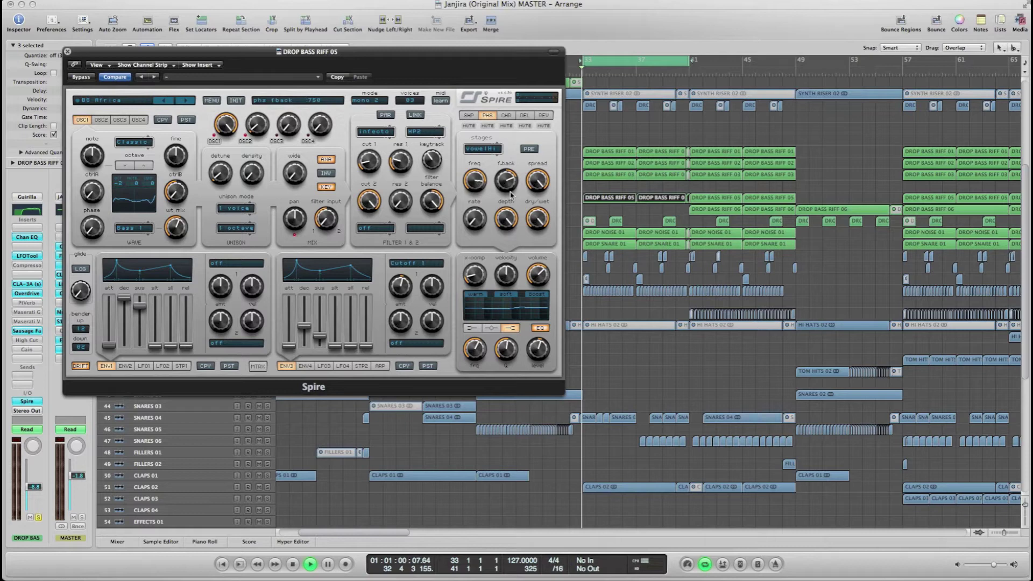
# Step: Set the phaser stages back to vowelLow, stop playback and close the Spire window
pyautogui.click(493, 150)
pyautogui.click(496, 224)
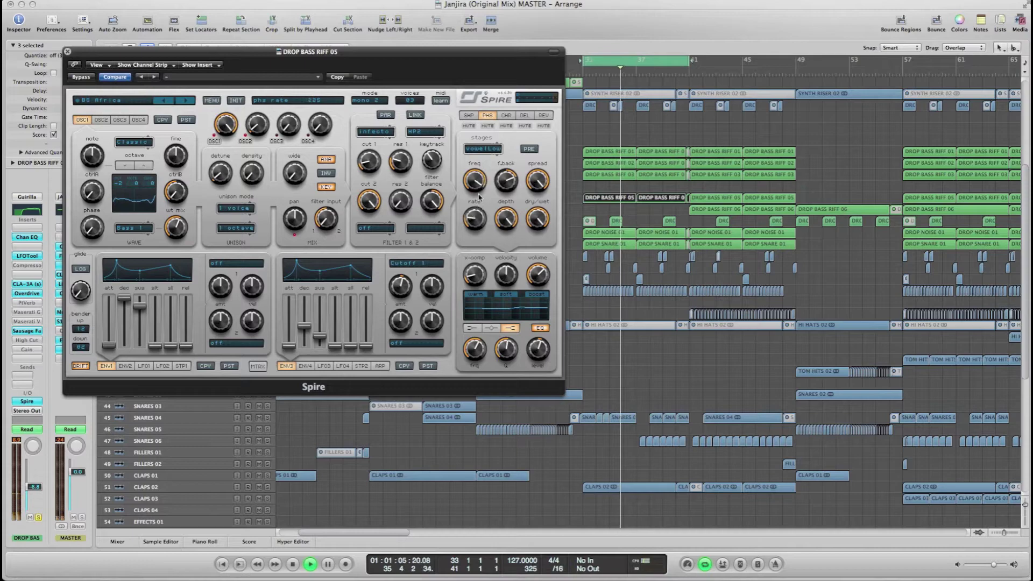
pyautogui.press('space')
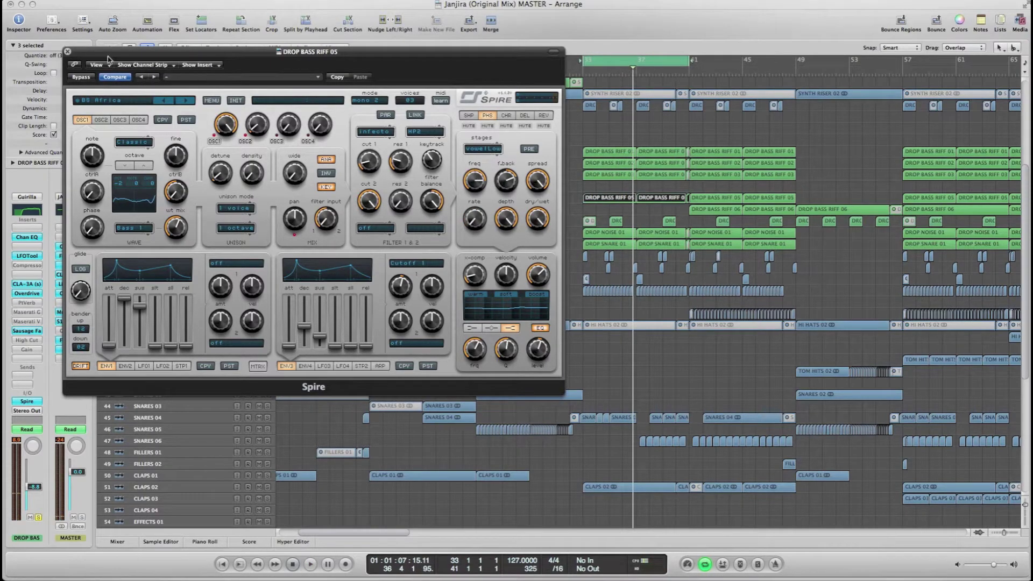
pyautogui.click(67, 51)
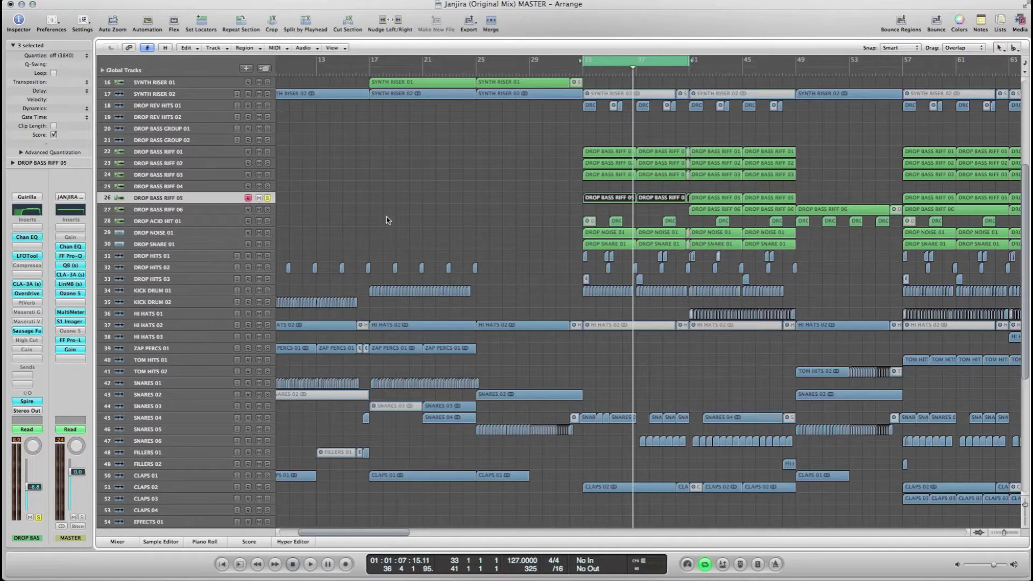
# Step: Show track automation to examine the Spire phs_freq curve on DROP BASS RIFF 05, and hide it again
pyautogui.press('a')
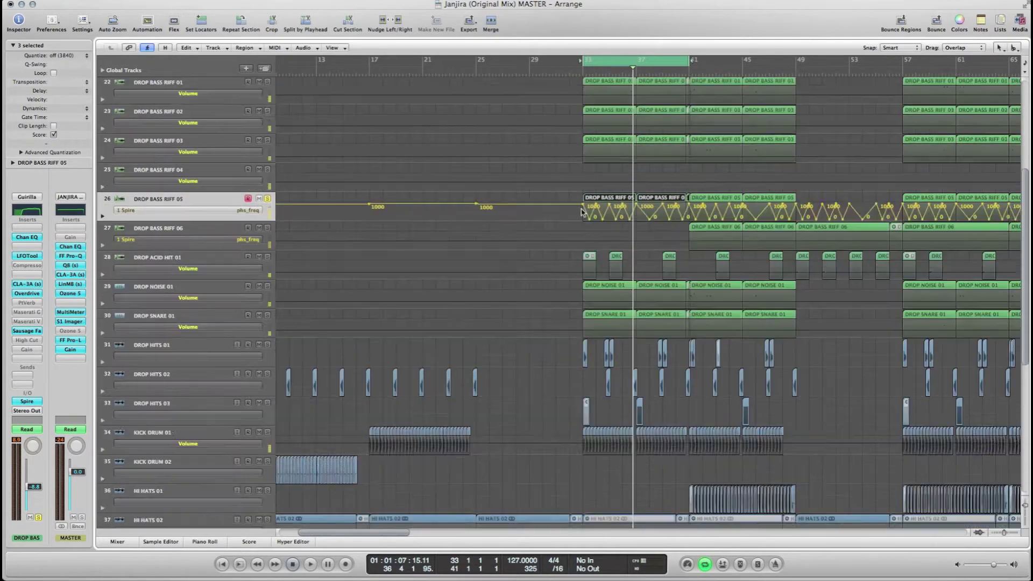
pyautogui.moveTo(391, 535)
pyautogui.mouseDown()
pyautogui.moveTo(671, 523)
pyautogui.moveTo(378, 531)
pyautogui.mouseUp()
pyautogui.press('a')
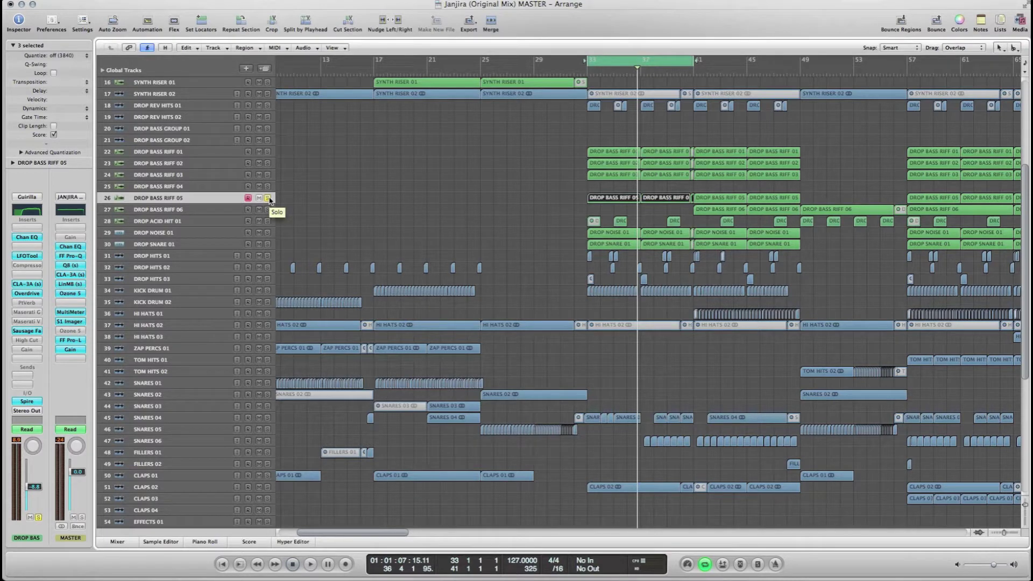
# Step: Solo DROP ACID HIT 01 with the cycle range set from bar 35 to 36, and inspect its Channel EQ
pyautogui.click(221, 224)
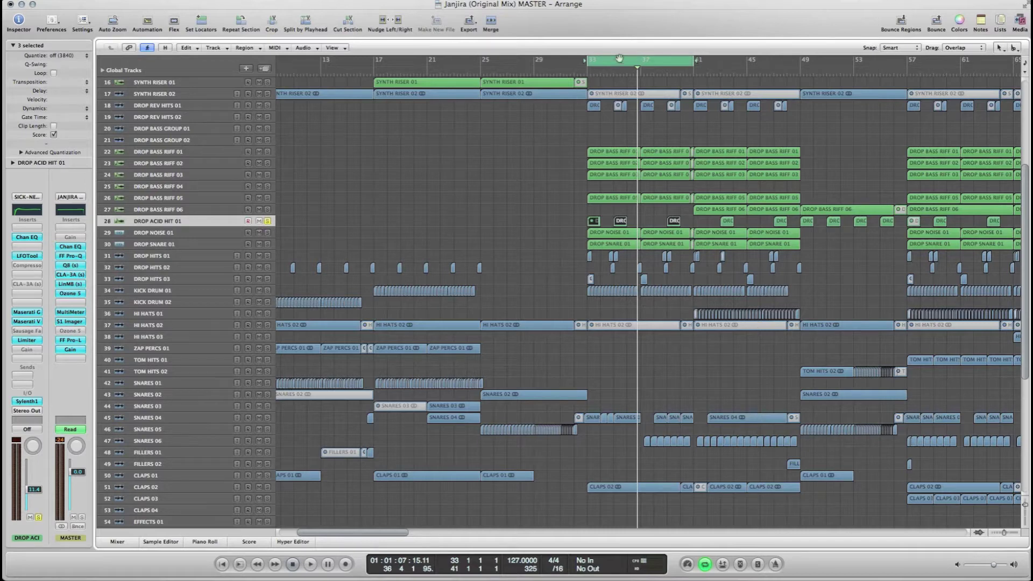
pyautogui.moveTo(613, 61); pyautogui.dragTo(626, 64)
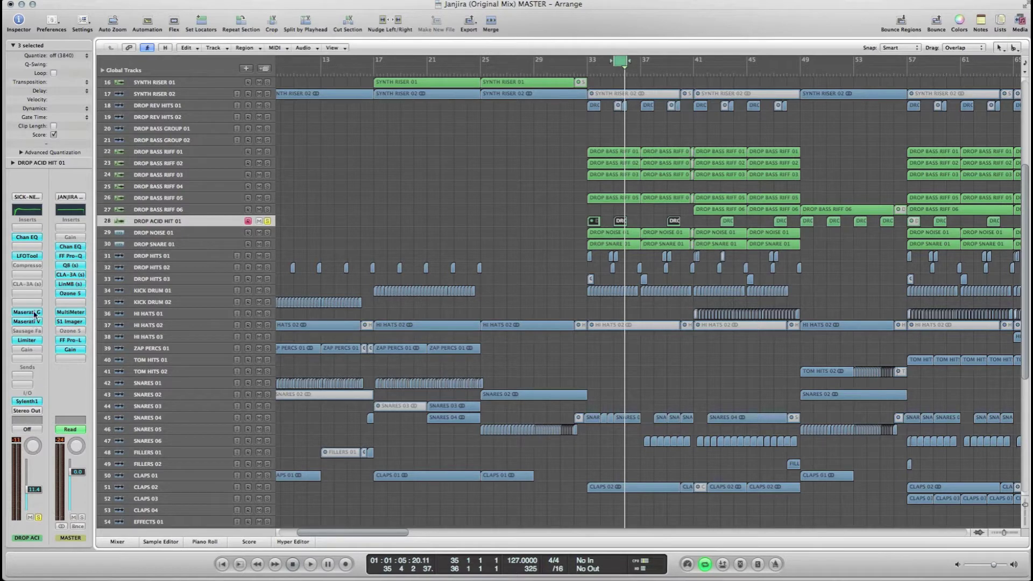
pyautogui.click(33, 239)
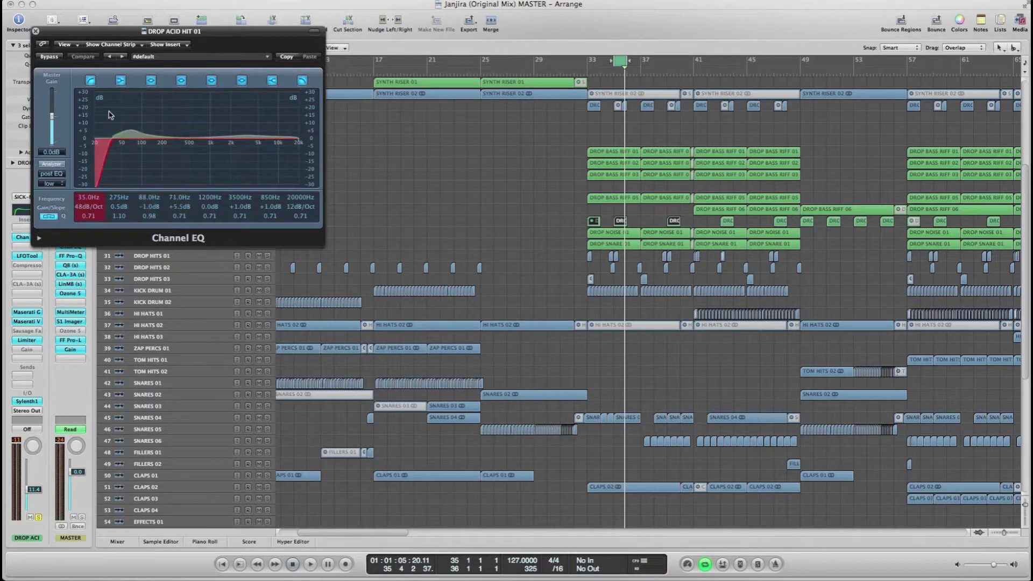
pyautogui.click(36, 33)
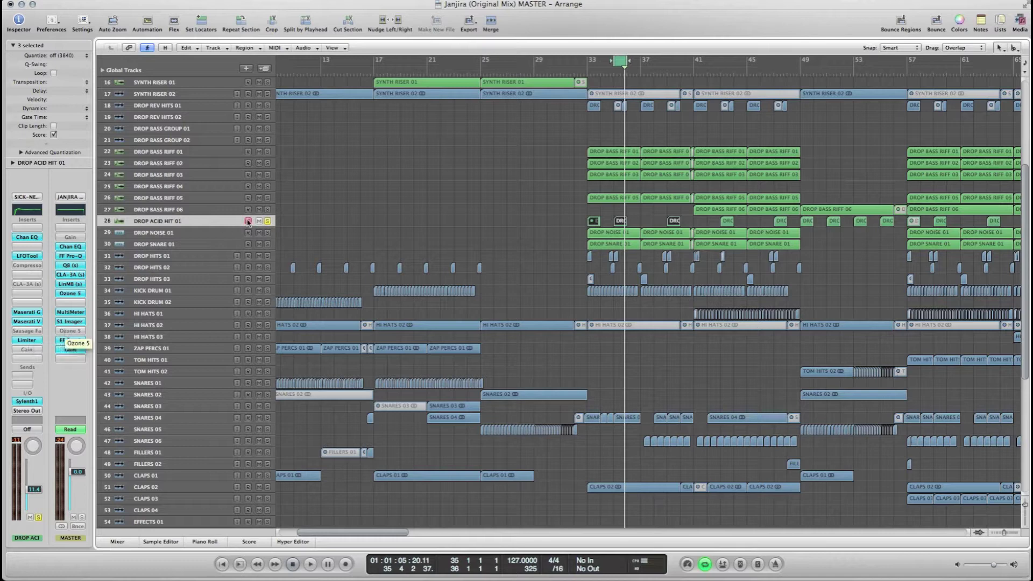
# Step: Solo DROP NOISE 01, play it with the cycle range from bar 33 to 37, and examine its notes in the Piano Roll
pyautogui.click(216, 233)
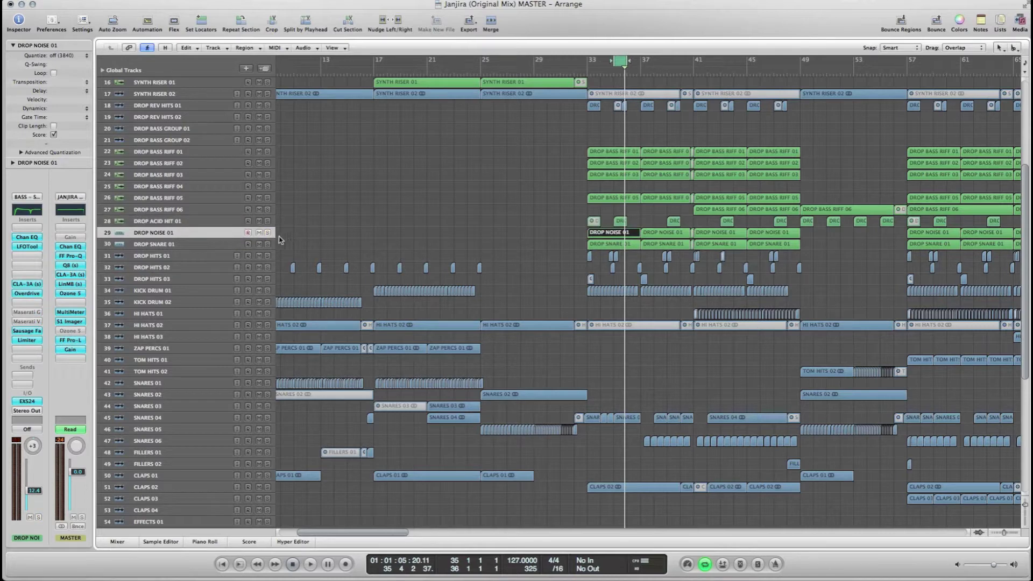
pyautogui.moveTo(591, 61); pyautogui.dragTo(640, 61)
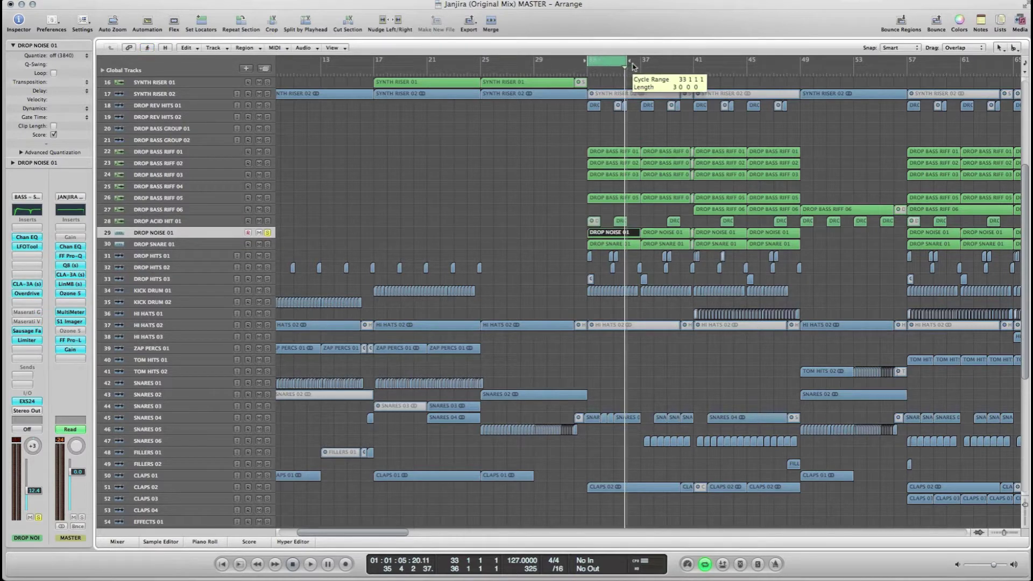
pyautogui.press('space')
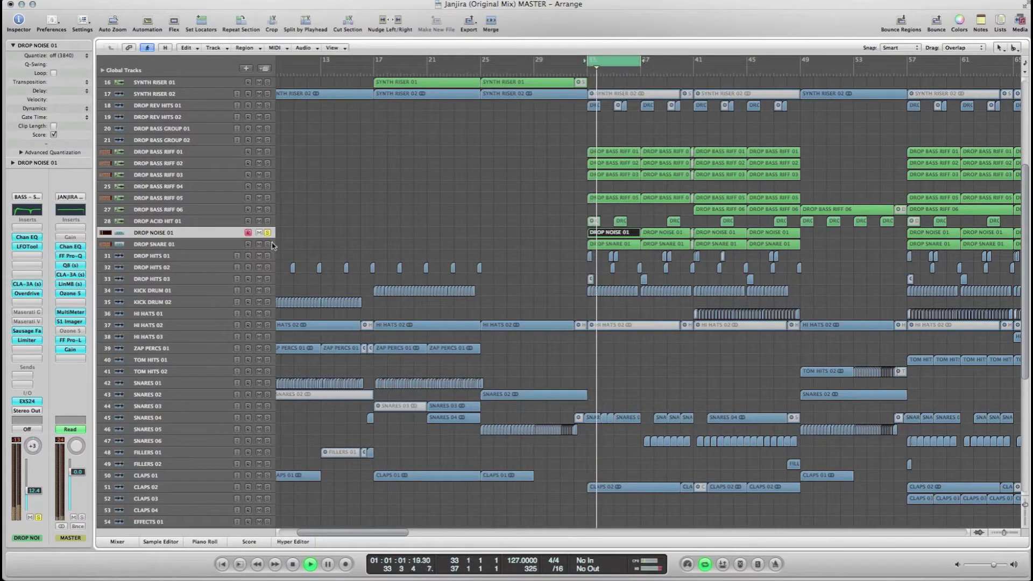
pyautogui.press('p')
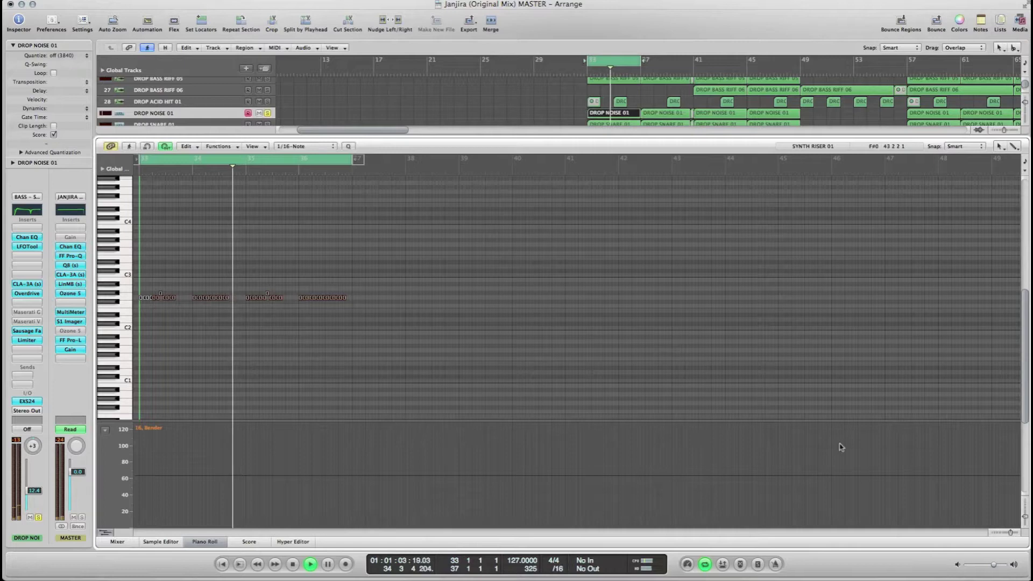
pyautogui.press('super+Right')
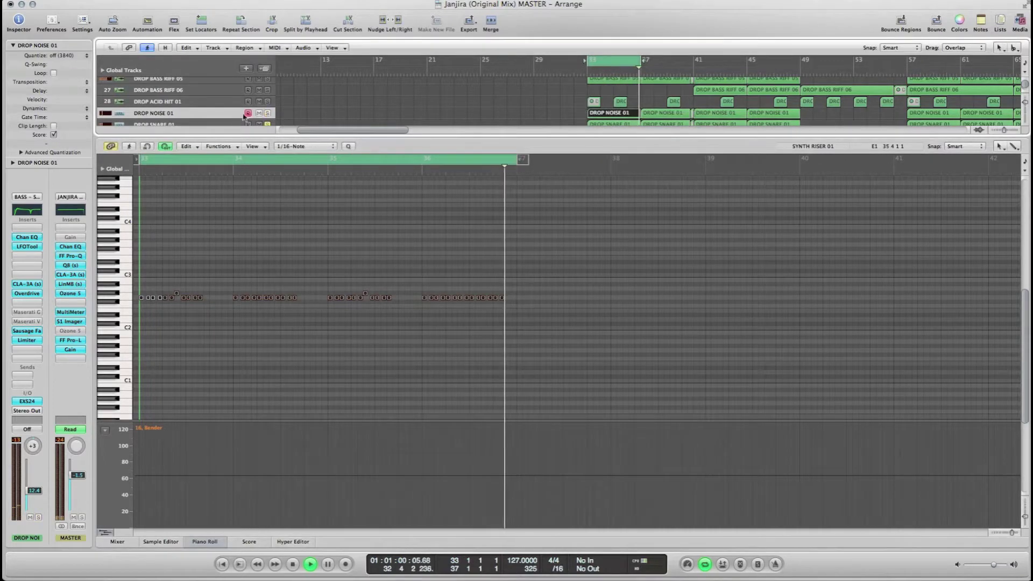
# Step: Listen to the soloed DROP SNARE 01 and view its notes, close the Piano Roll and stop playback
pyautogui.click(221, 122)
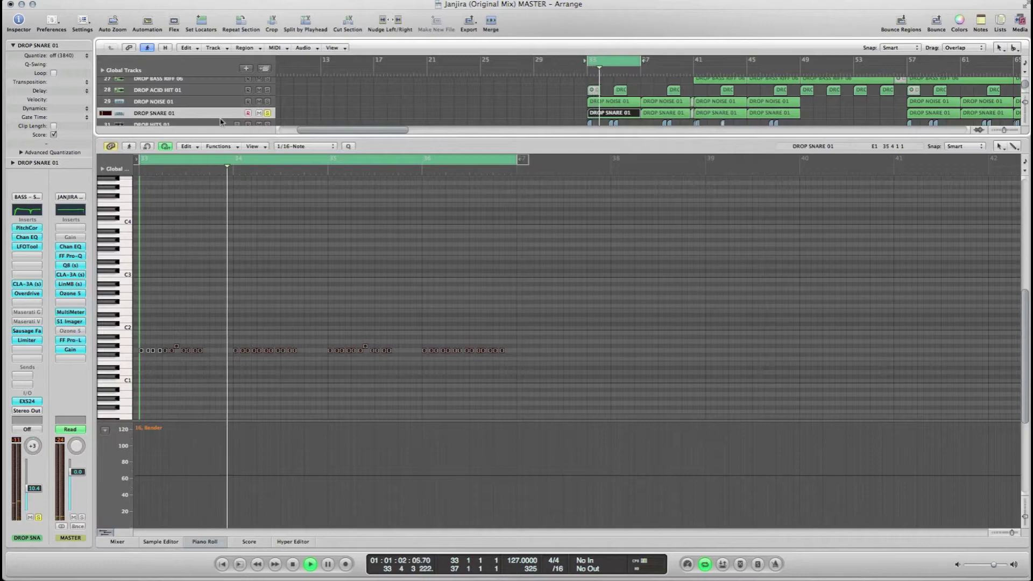
pyautogui.click(206, 541)
pyautogui.press('space')
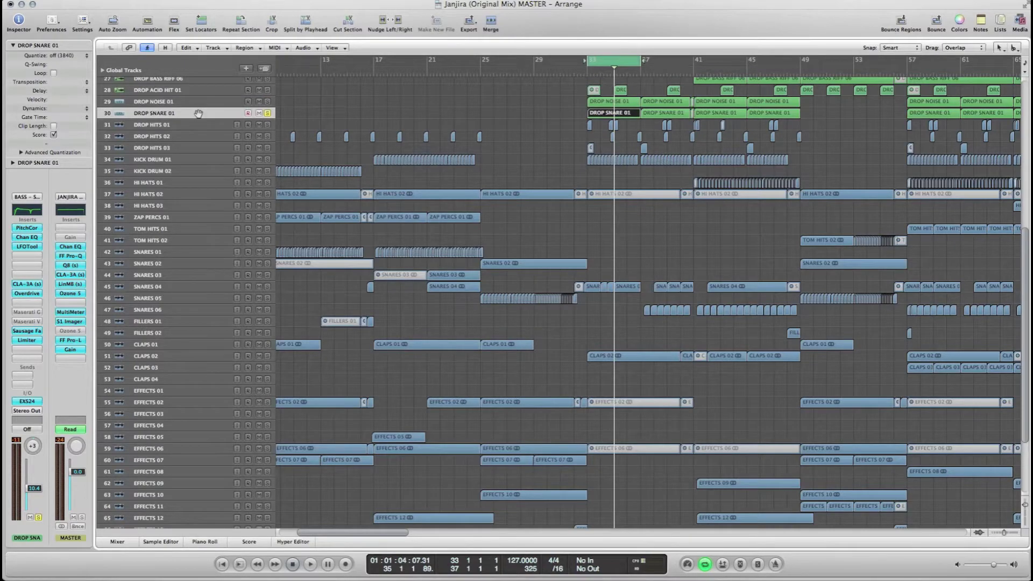
# Step: Select the first drop's DROP NOISE 01 and DROP SNARE 01 regions, review the bass riff 06 and 05 tracks, and reselect DROP SNARE 01
pyautogui.click(532, 131)
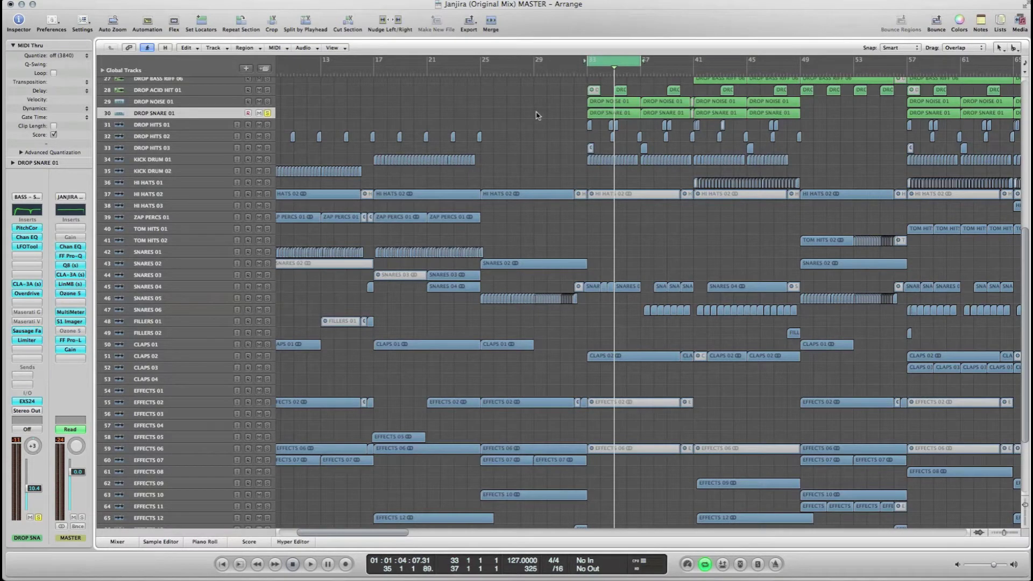
pyautogui.moveTo(544, 117); pyautogui.dragTo(802, 100)
pyautogui.scroll(3, 649, 218)
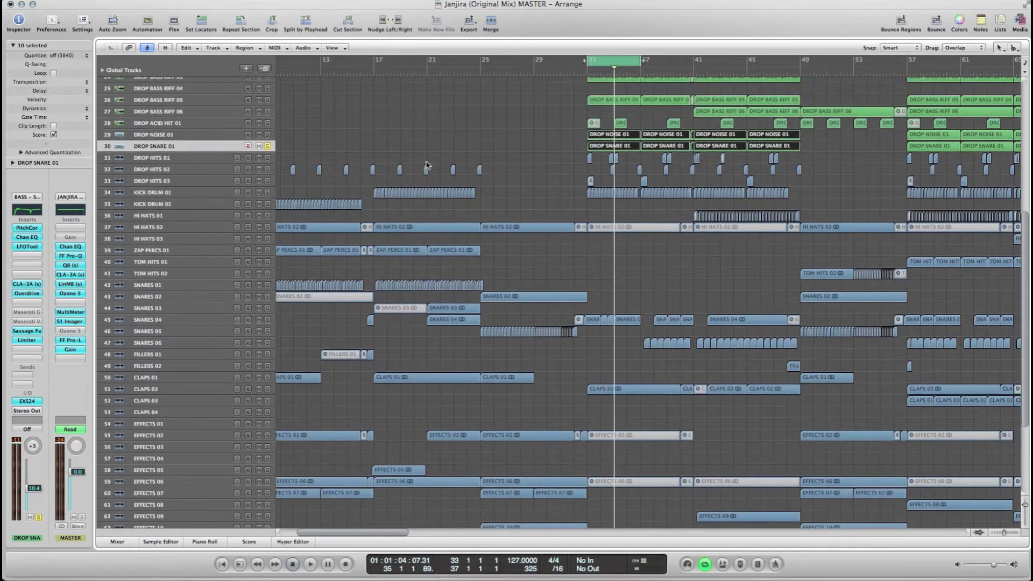
pyautogui.scroll(1, 488, 194)
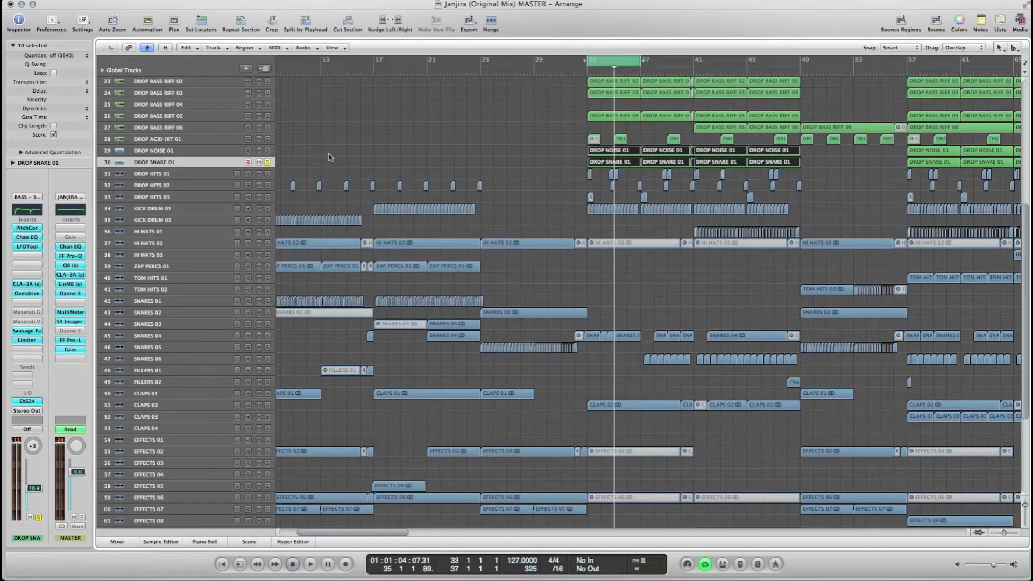
pyautogui.click(178, 127)
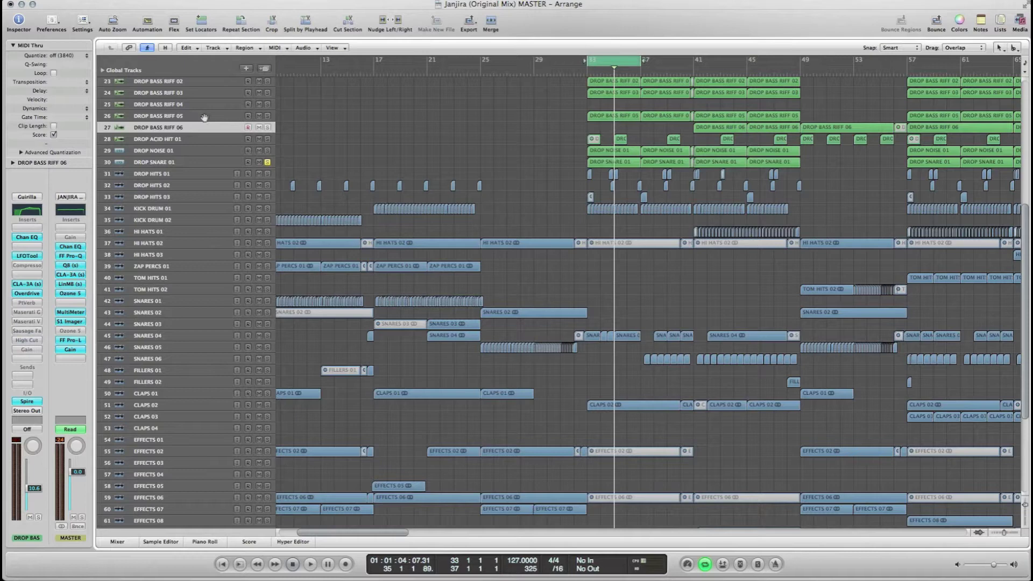
pyautogui.click(161, 116)
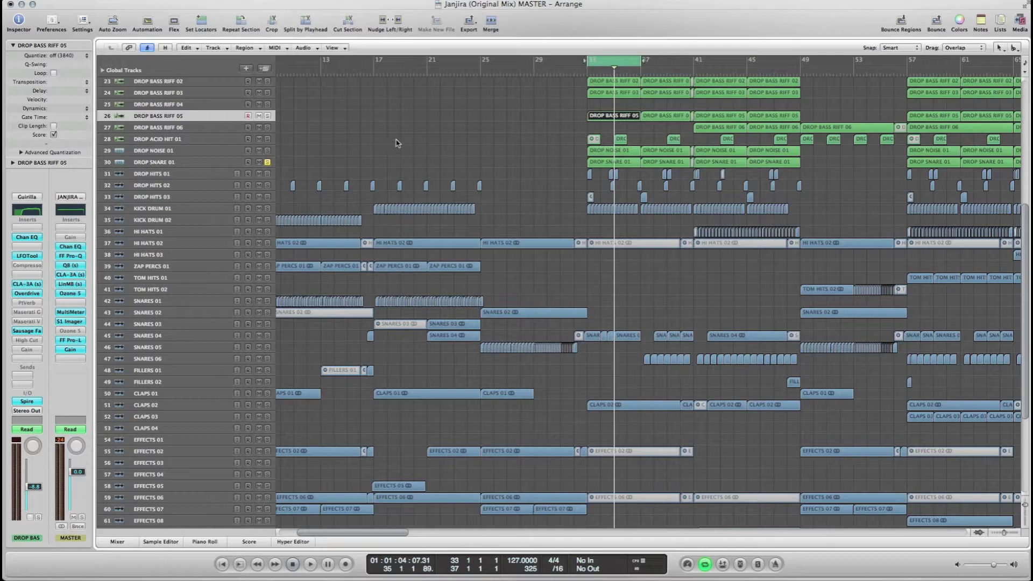
pyautogui.click(199, 163)
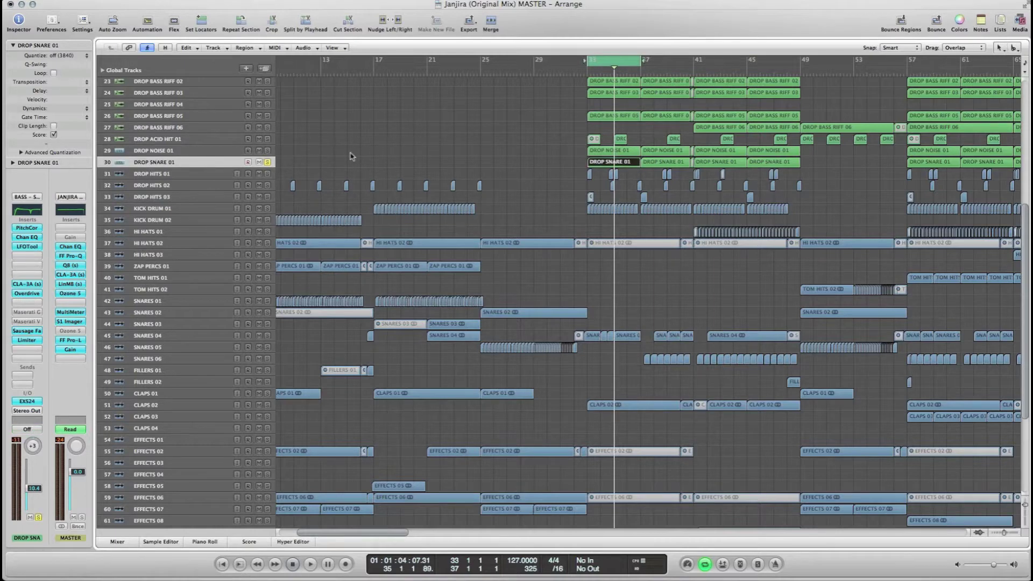
# Step: Inspect the Pitch Correction insert on DROP SNARE 01 and examine the region's notes in the Piano Roll, closing both
pyautogui.click(25, 231)
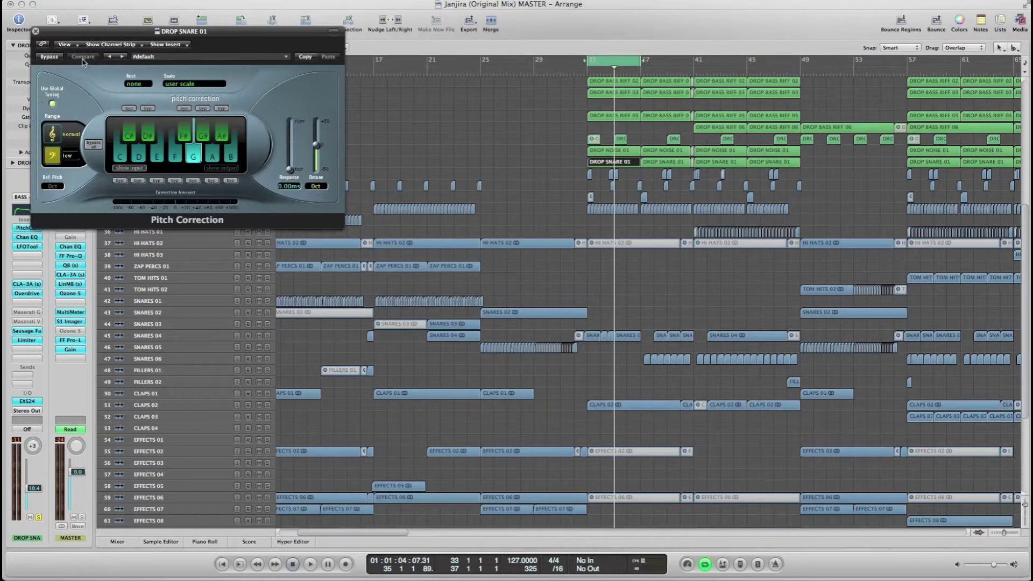
pyautogui.click(35, 31)
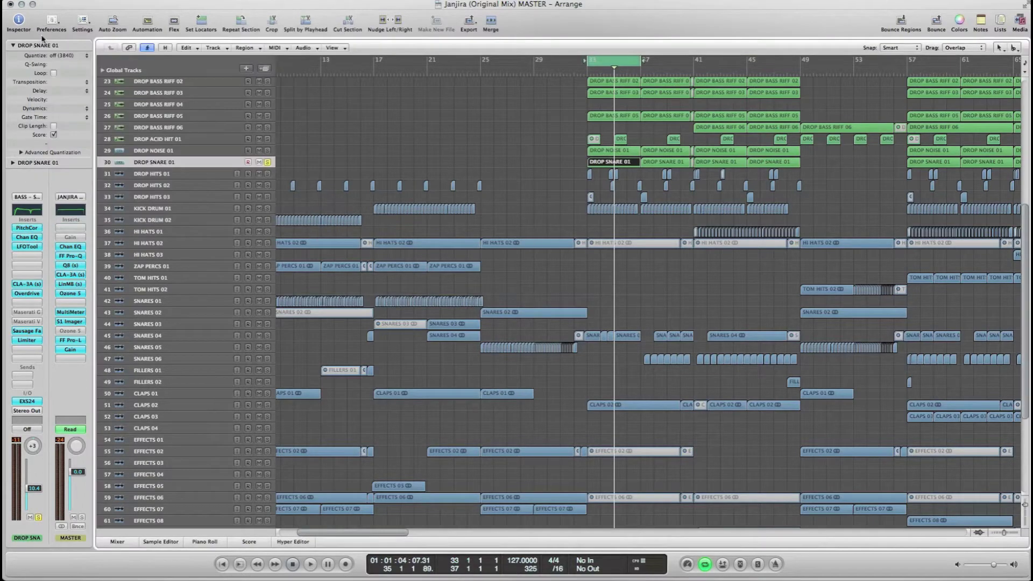
pyautogui.doubleClick(627, 160)
pyautogui.moveTo(540, 266); pyautogui.dragTo(135, 319)
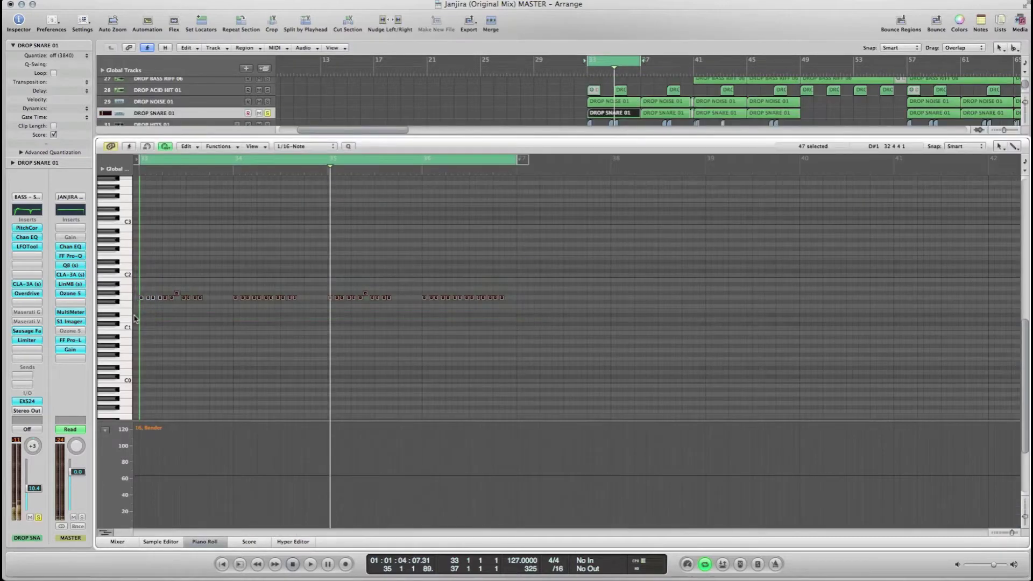
pyautogui.click(211, 541)
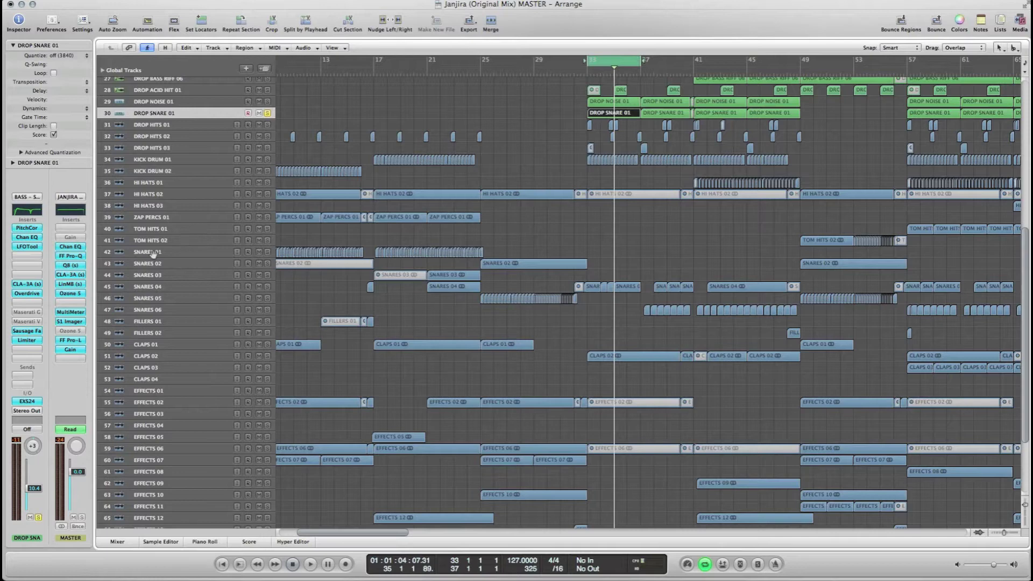
# Step: Inspect the Overdrive and CLA-3A settings on DROP SNARE 01, and close both plug-in windows
pyautogui.click(25, 294)
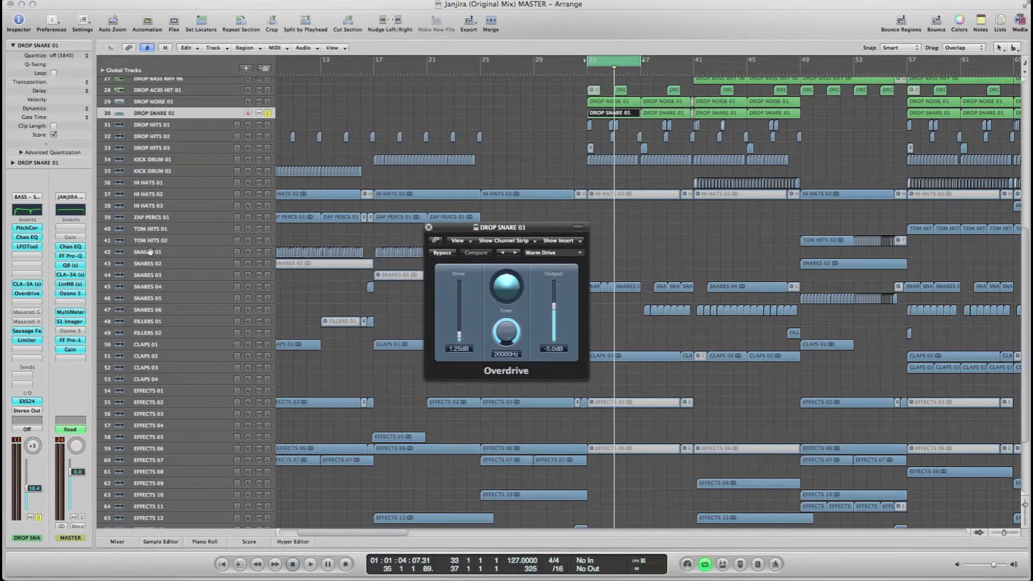
pyautogui.click(30, 284)
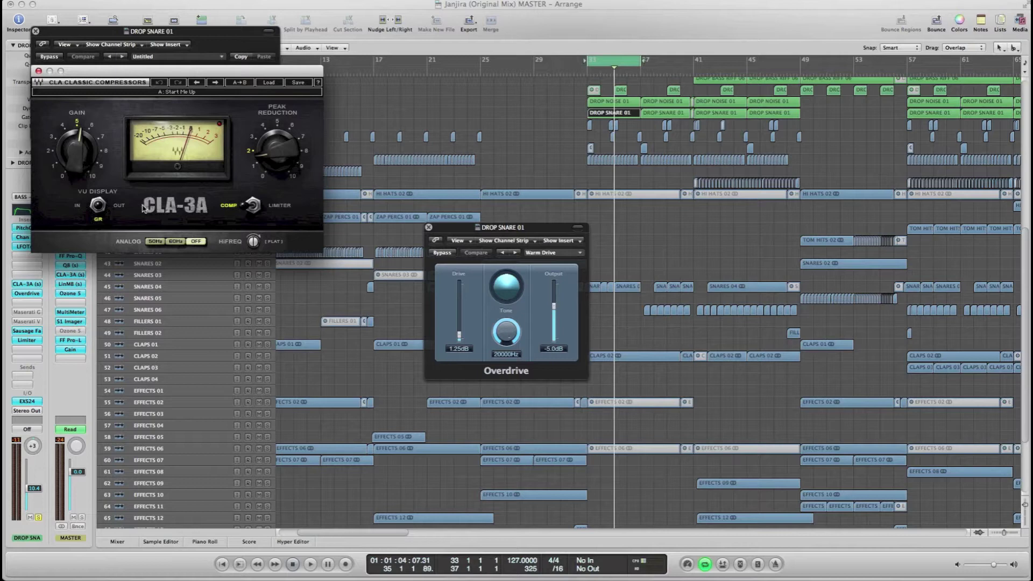
pyautogui.click(37, 71)
pyautogui.click(35, 31)
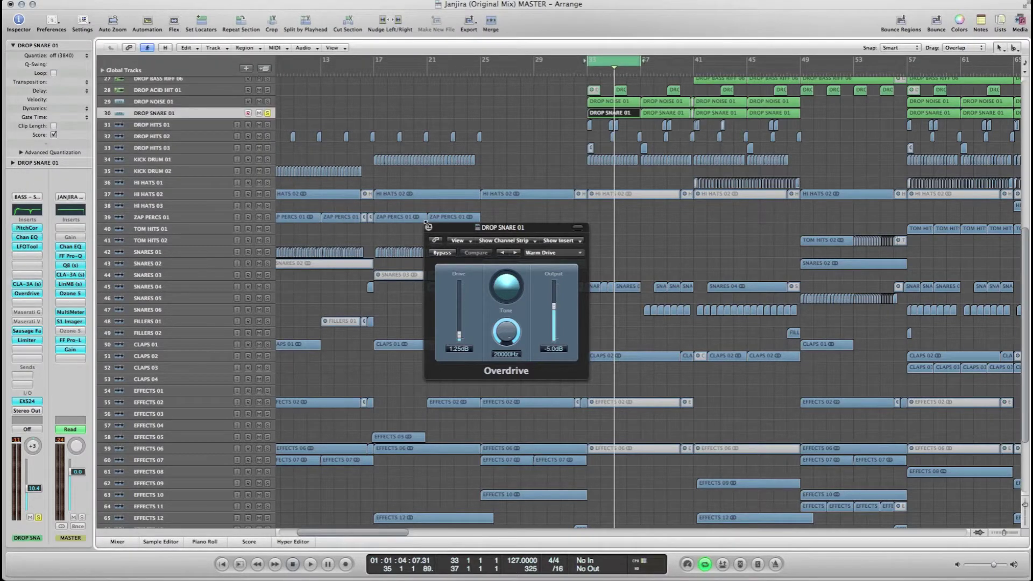
pyautogui.click(429, 227)
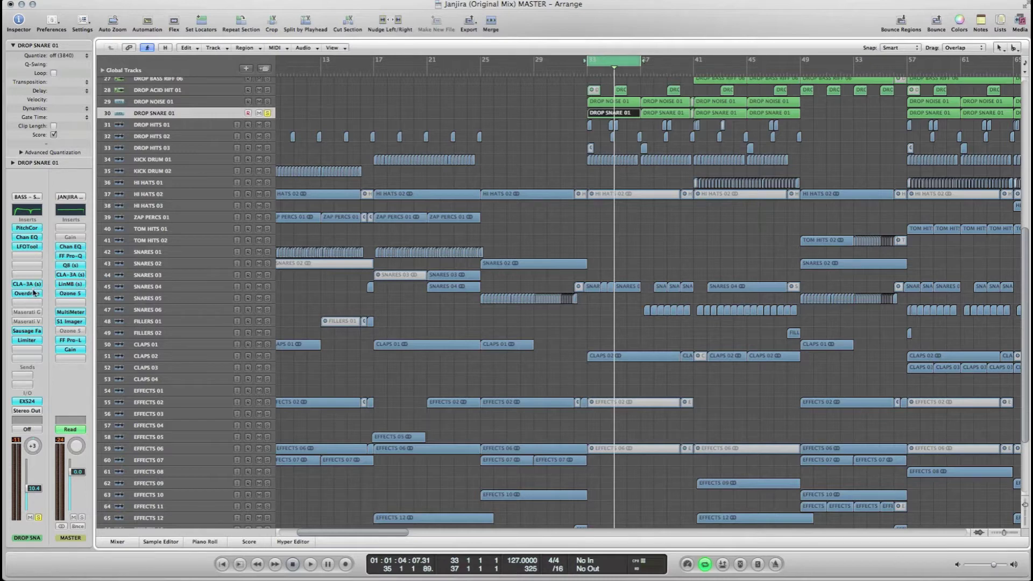
# Step: Play DROP SNARE 01 and bypass its Sausage Fattener, Overdrive, CLA-3A, LFOTool, Channel EQ and Pitch Correction inserts to hear the raw sound
pyautogui.press('space')
pyautogui.keyDown('alt'); pyautogui.click(27, 331); pyautogui.keyUp('alt')
pyautogui.keyDown('alt'); pyautogui.click(26, 293); pyautogui.keyUp('alt')
pyautogui.keyDown('alt'); pyautogui.click(27, 293); pyautogui.keyUp('alt')
pyautogui.keyDown('alt'); pyautogui.click(26, 284); pyautogui.keyUp('alt')
pyautogui.keyDown('alt'); pyautogui.click(27, 247); pyautogui.keyUp('alt')
pyautogui.keyDown('alt'); pyautogui.click(27, 236); pyautogui.keyUp('alt')
pyautogui.keyDown('alt'); pyautogui.click(27, 228); pyautogui.keyUp('alt')
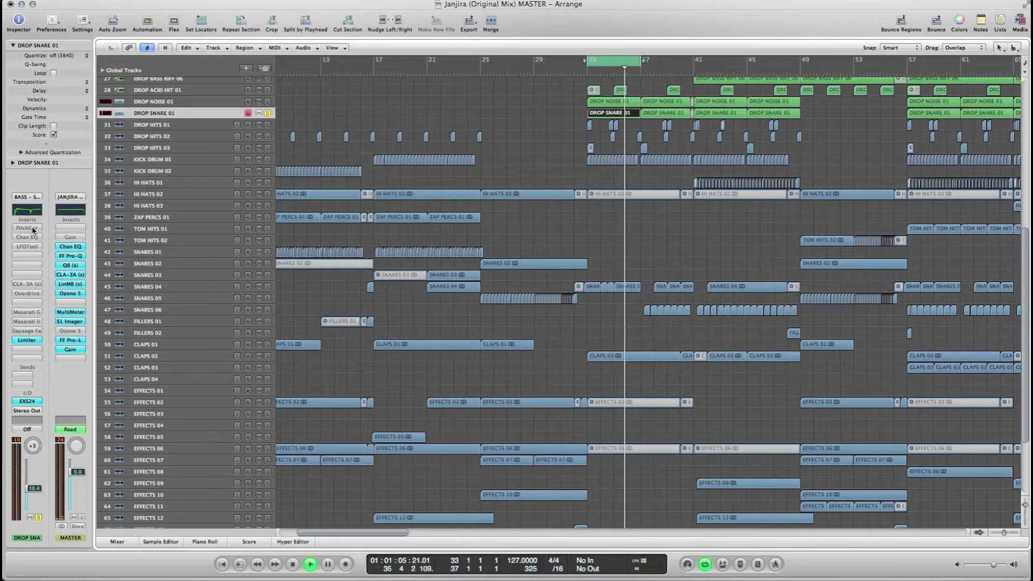
# Step: Re-enable the bypassed DROP SNARE 01 inserts one by one during playback, audition the two Maserati plug-ins, bypass them and stop
pyautogui.keyDown('alt'); pyautogui.click(27, 228); pyautogui.keyUp('alt')
pyautogui.keyDown('alt'); pyautogui.click(27, 237); pyautogui.keyUp('alt')
pyautogui.keyDown('alt'); pyautogui.click(27, 246); pyautogui.keyUp('alt')
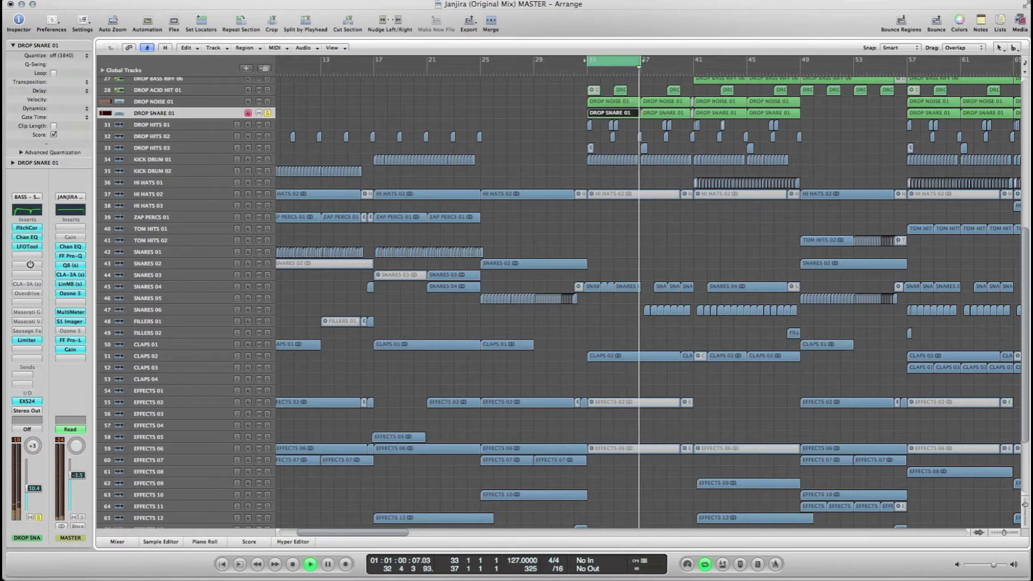
pyautogui.keyDown('alt'); pyautogui.click(27, 283); pyautogui.keyUp('alt')
pyautogui.keyDown('alt'); pyautogui.click(27, 293); pyautogui.keyUp('alt')
pyautogui.keyDown('alt'); pyautogui.click(33, 330); pyautogui.keyUp('alt')
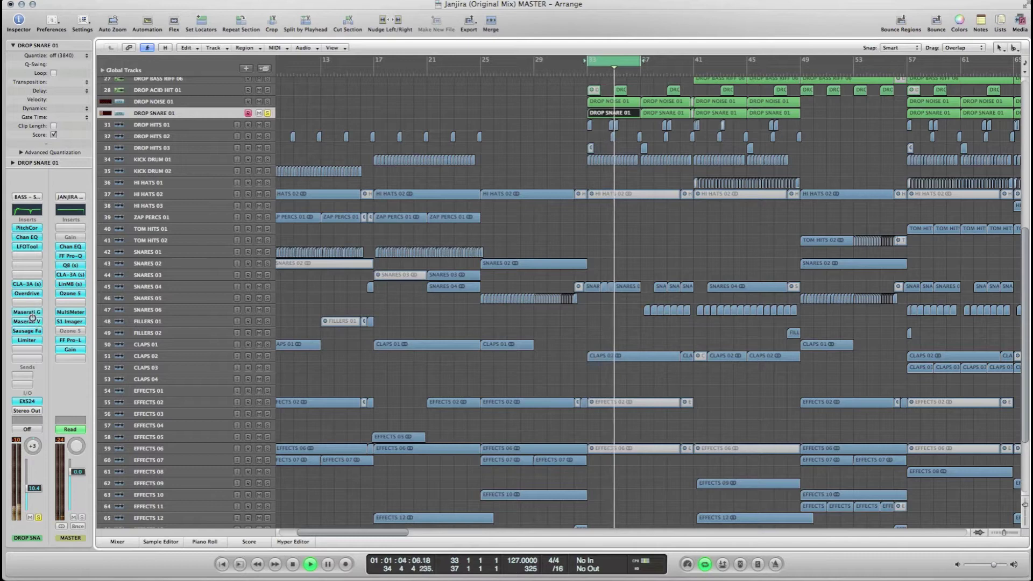
pyautogui.keyDown('alt'); pyautogui.click(29, 312); pyautogui.keyUp('alt')
pyautogui.keyDown('alt'); pyautogui.click(31, 321); pyautogui.keyUp('alt')
pyautogui.press('space')
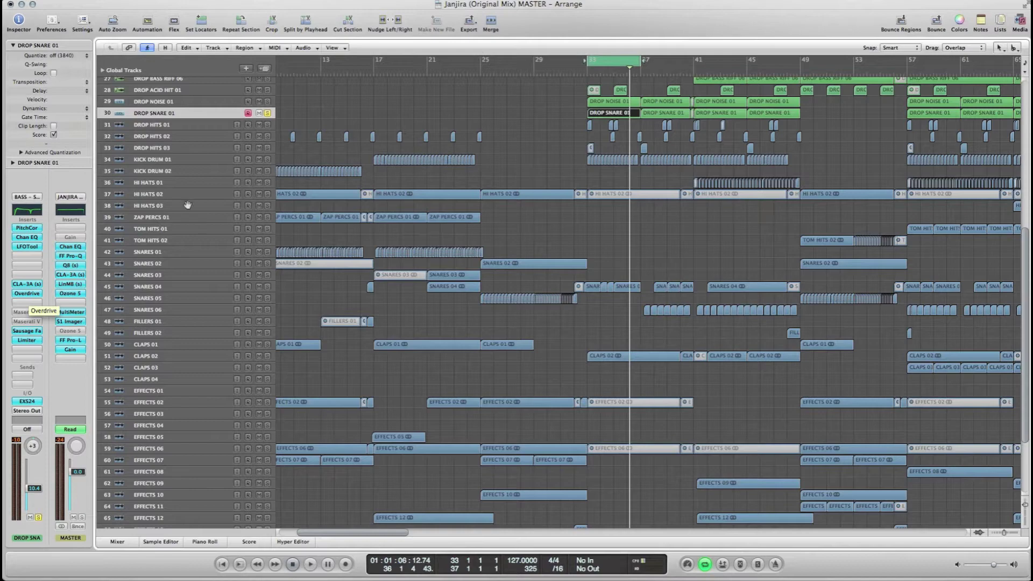
# Step: Solo KICK DRUM 01, review its regions in the intro and drop, play it briefly, and turn its solo off
pyautogui.scroll(2, 735, 240)
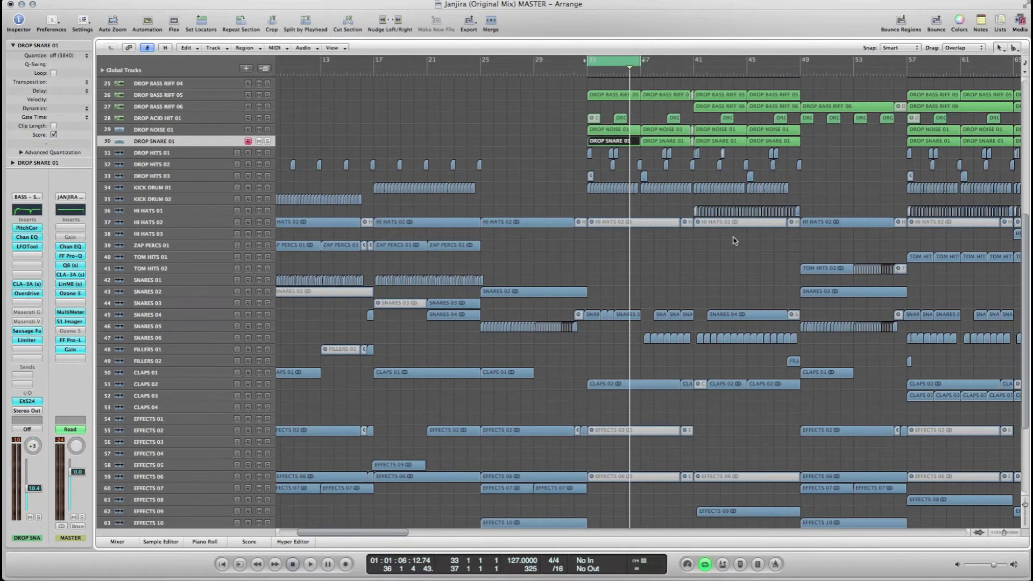
pyautogui.click(204, 200)
pyautogui.click(221, 189)
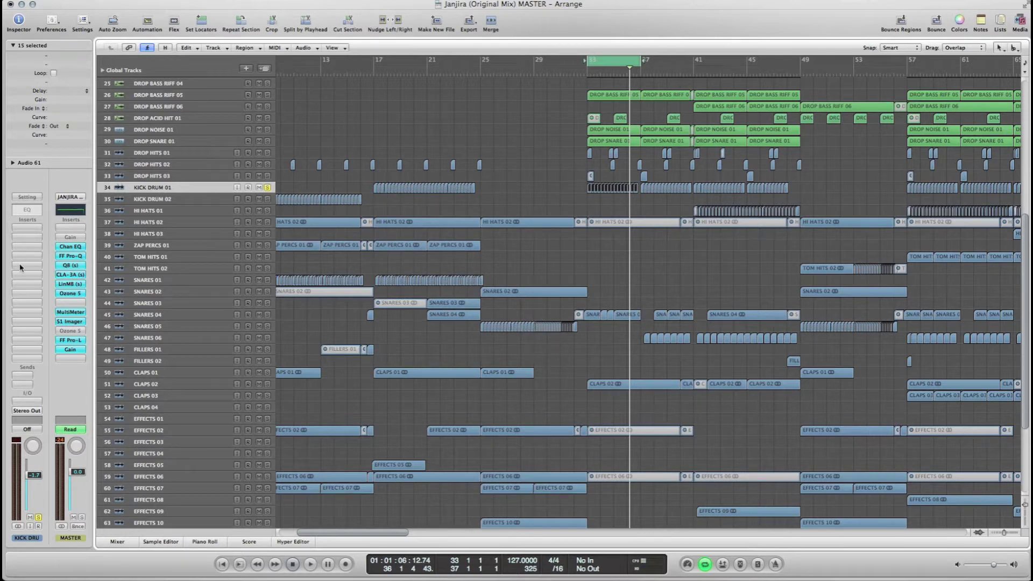
pyautogui.moveTo(596, 181); pyautogui.dragTo(663, 195)
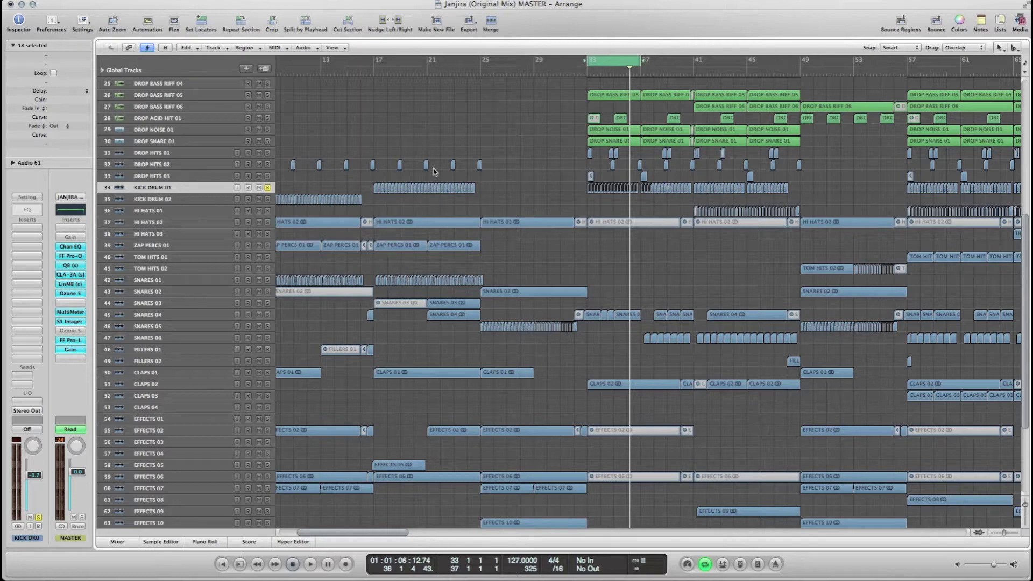
pyautogui.click(482, 193)
pyautogui.click(472, 190)
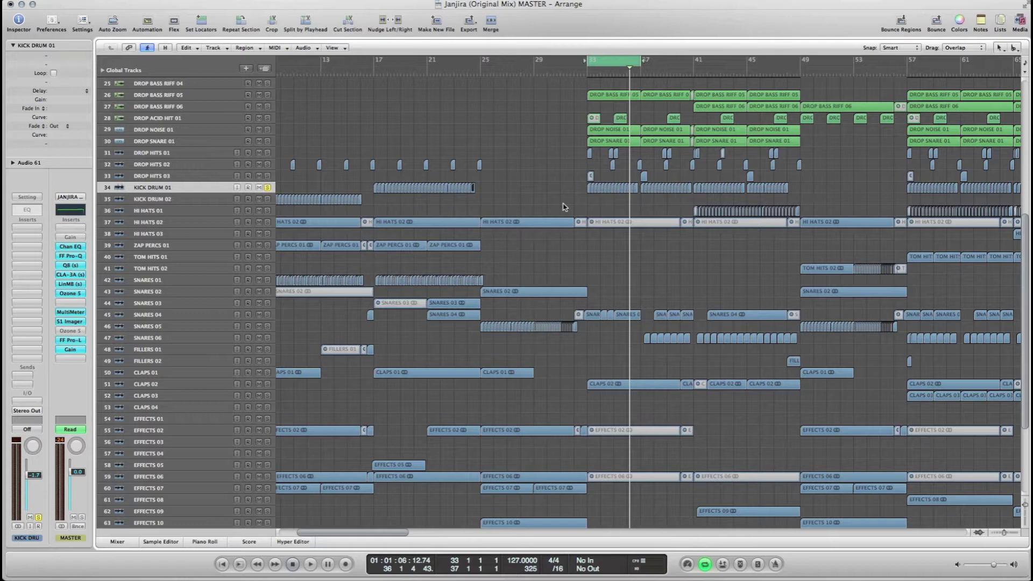
pyautogui.press('space')
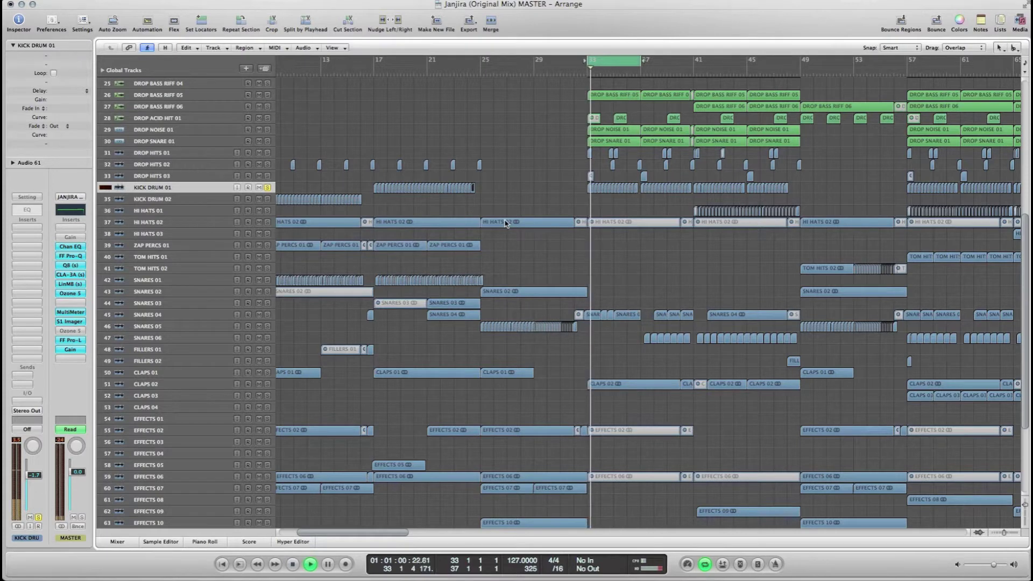
pyautogui.press('space')
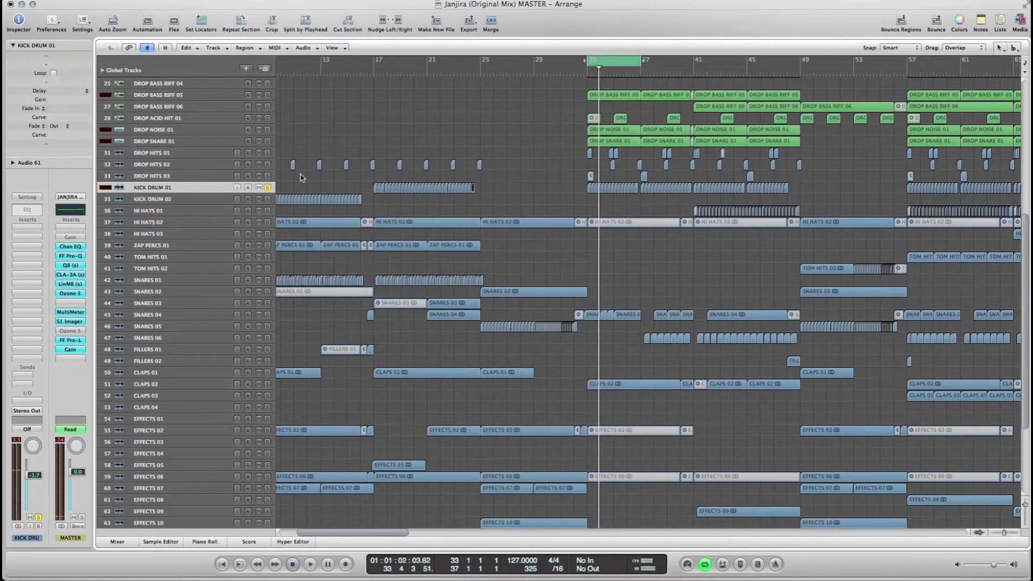
pyautogui.click(269, 187)
# Step: Examine the first drop kick of KICK DRUM 01 in the Sample Editor, highlight the waveform's body, and close the editor
pyautogui.click(550, 176)
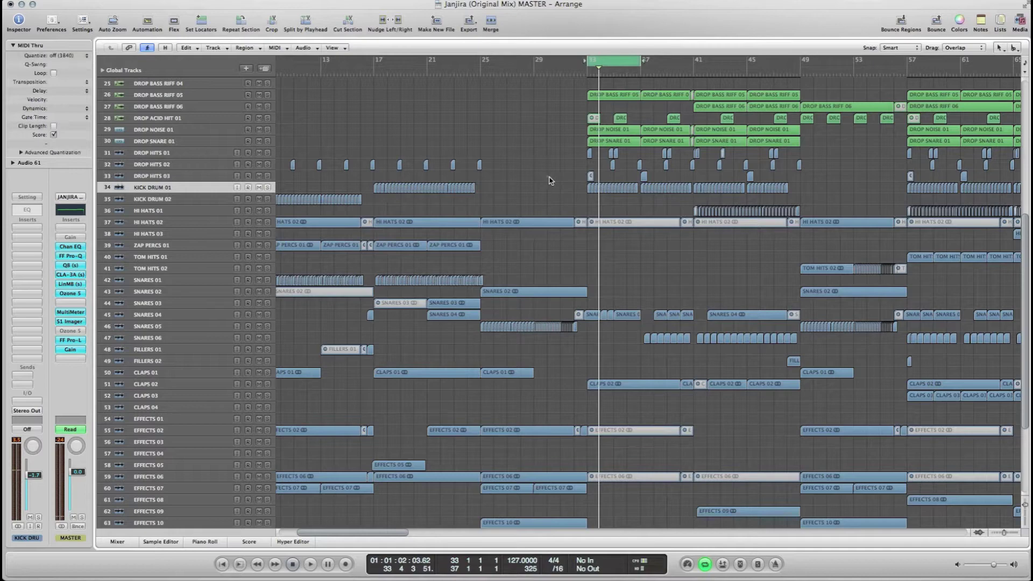
pyautogui.doubleClick(591, 189)
pyautogui.moveTo(406, 532); pyautogui.dragTo(207, 532)
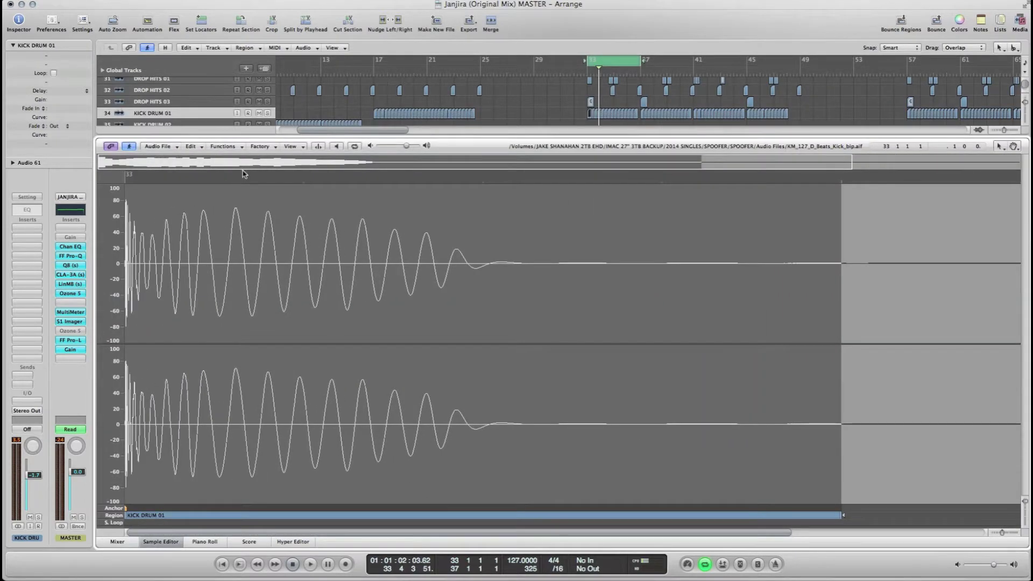
pyautogui.moveTo(144, 204)
pyautogui.mouseDown()
pyautogui.moveTo(131, 218)
pyautogui.moveTo(161, 211)
pyautogui.moveTo(449, 253)
pyautogui.mouseUp()
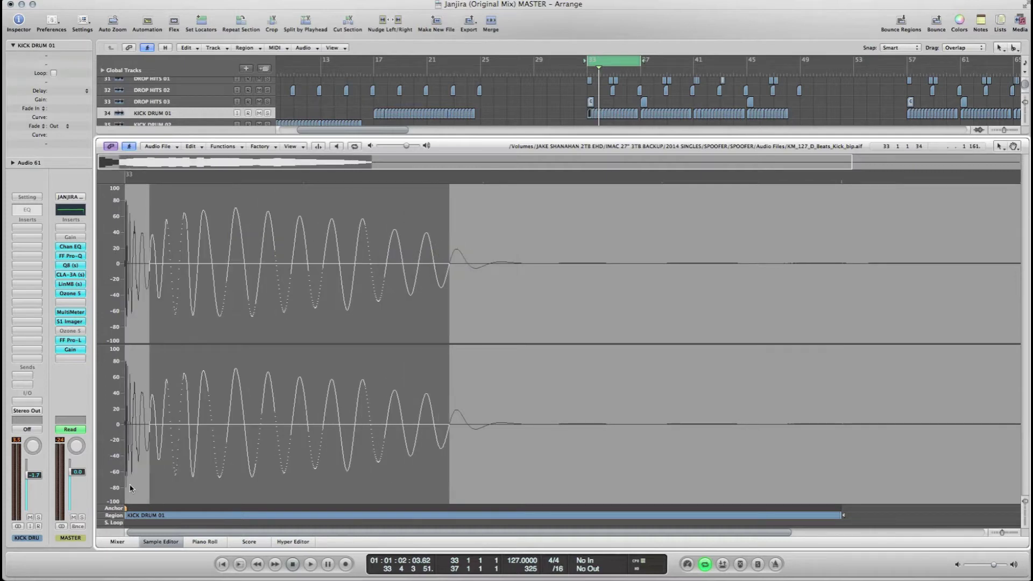
pyautogui.click(162, 542)
# Step: Select the drop's bass riff, acid hit, noise and snare regions from bar 33 to 41, and audition DROP REV HITS 01 soloed
pyautogui.scroll(10, 519, 203)
pyautogui.moveTo(571, 321); pyautogui.dragTo(690, 424)
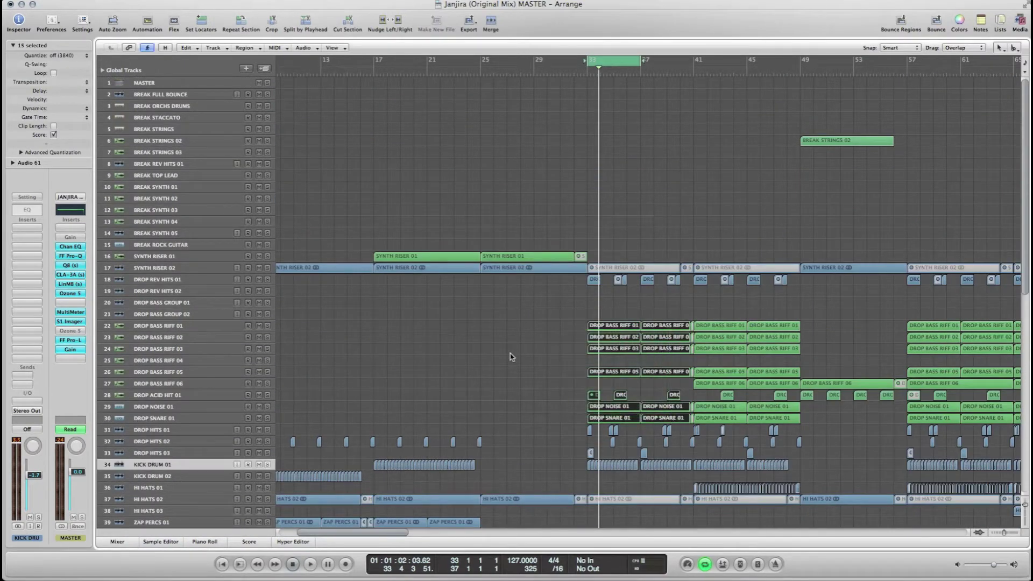
pyautogui.click(195, 285)
pyautogui.press('space')
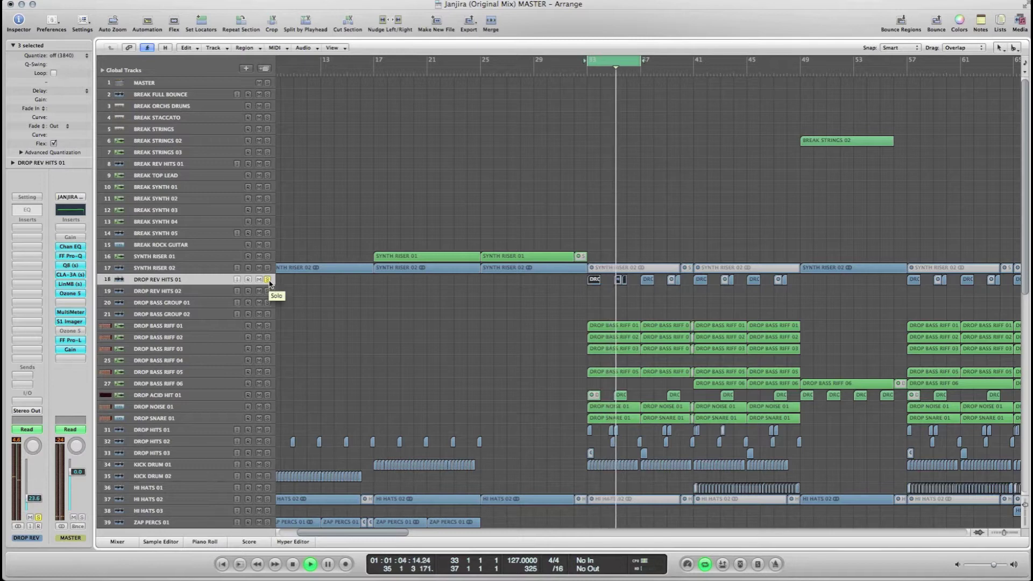
pyautogui.press('space')
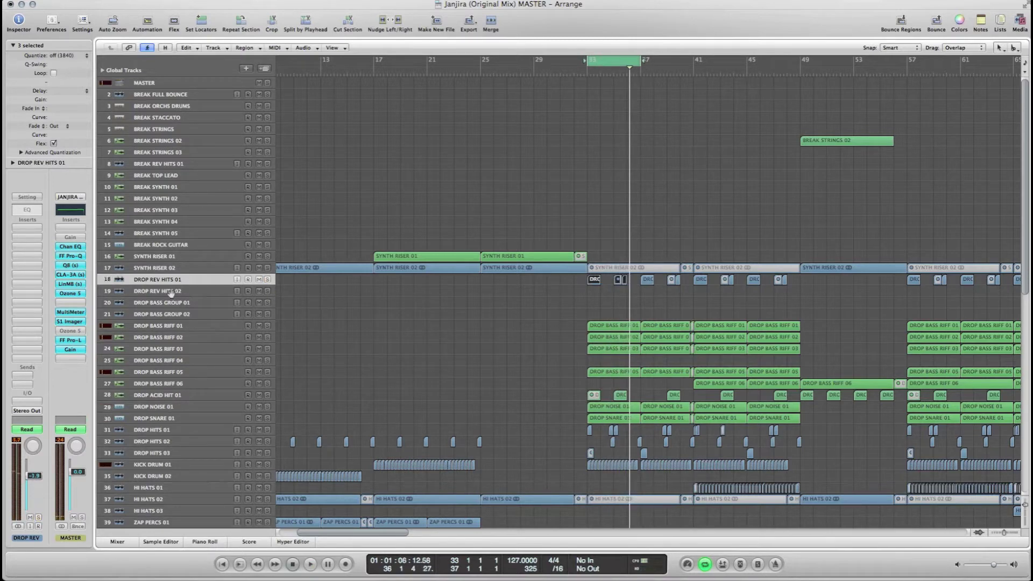
# Step: Show more of the arrangement and select the first drop's DROP BASS RIFF 01, 02, 03 and 05 regions
pyautogui.click(324, 297)
pyautogui.hscroll(-5, 316, 287)
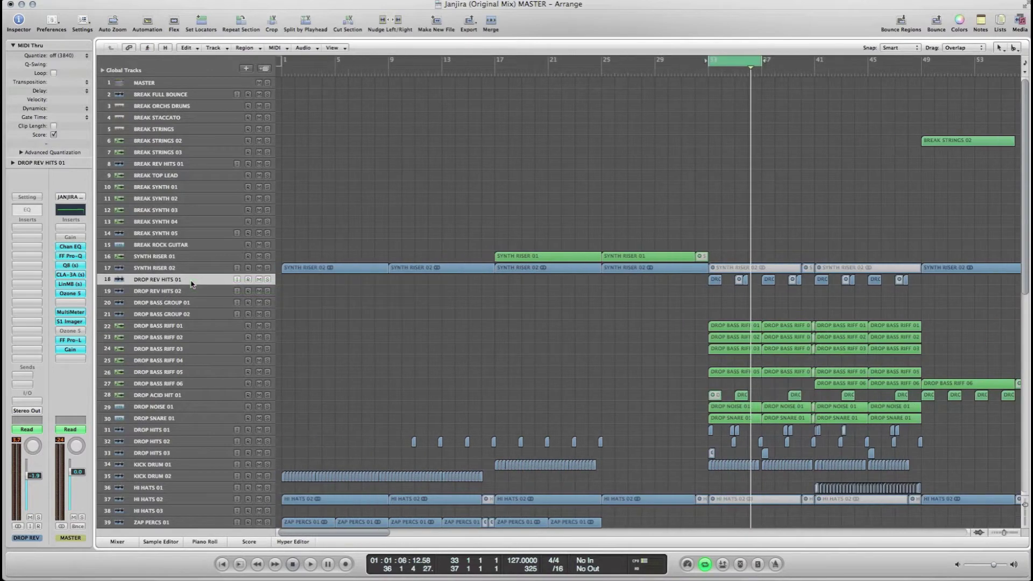
pyautogui.click(996, 533)
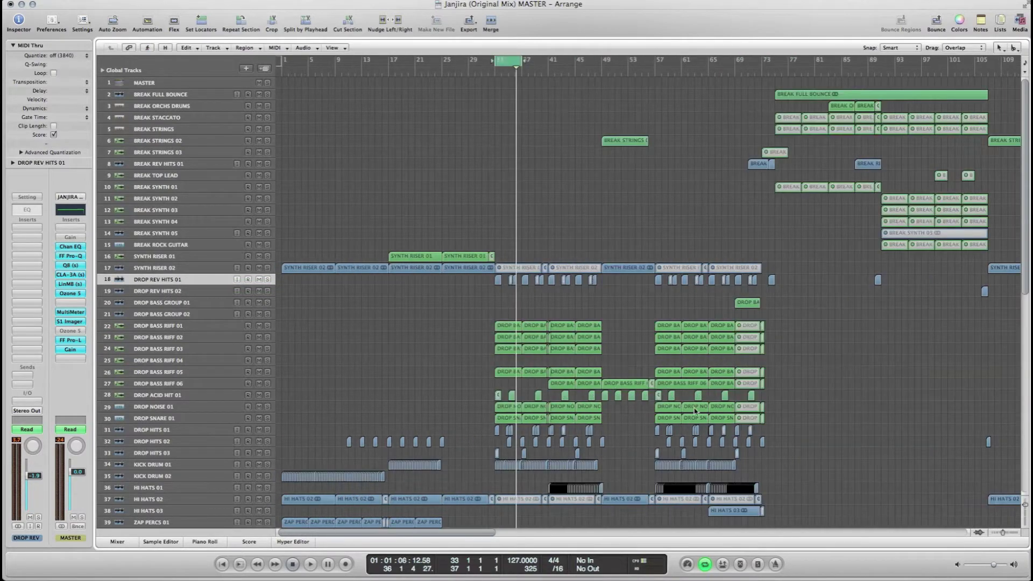
pyautogui.moveTo(480, 323); pyautogui.dragTo(596, 375)
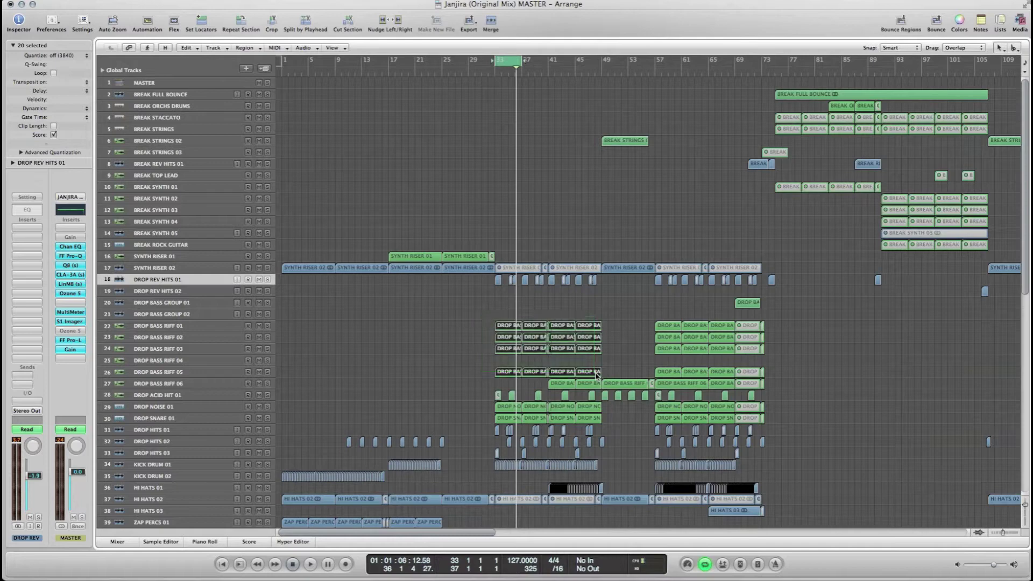
pyautogui.moveTo(472, 314); pyautogui.dragTo(604, 372)
# Step: Select the first drop's DROP HITS 01 to 03 regions, and highlight the SNARES 06 regions
pyautogui.click(481, 403)
pyautogui.moveTo(480, 427); pyautogui.dragTo(613, 459)
pyautogui.scroll(-5, 591, 446)
pyautogui.scroll(-7, 590, 446)
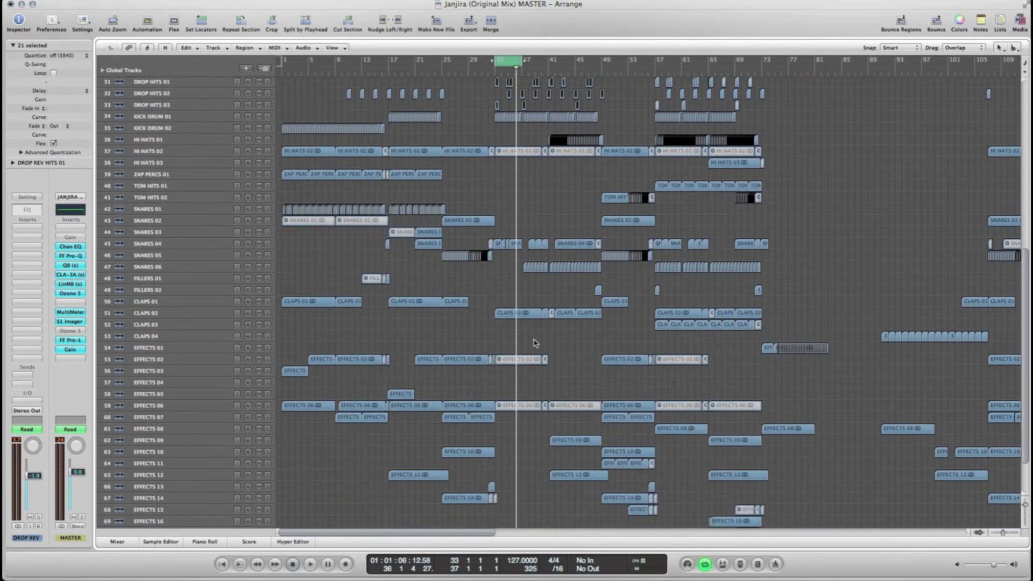
pyautogui.moveTo(508, 279); pyautogui.dragTo(606, 262)
pyautogui.scroll(-1, 571, 322)
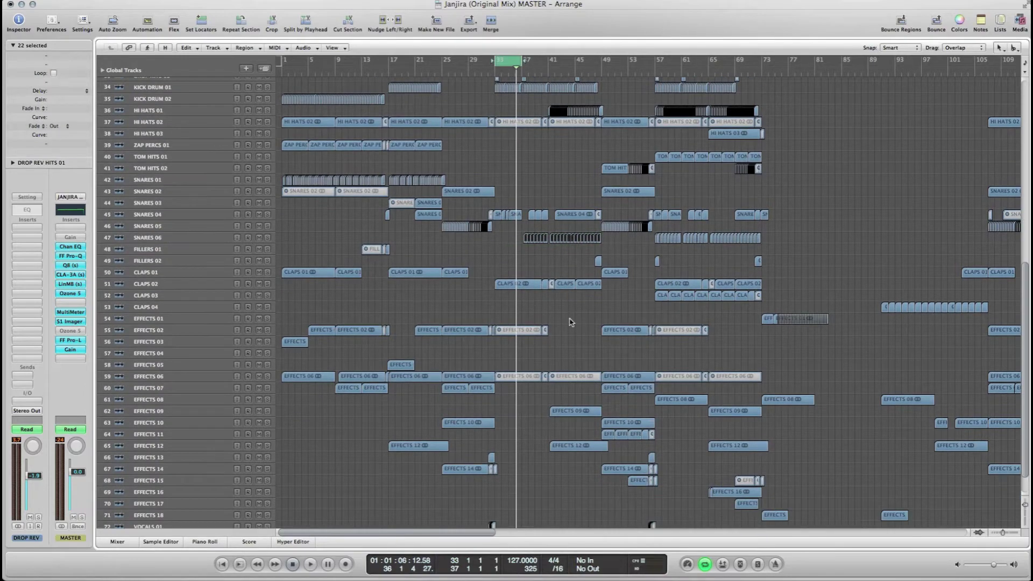
# Step: Turn off the cycle range and select the first drop's DROP BASS RIFF 01, 02, 03 and 05 regions
pyautogui.scroll(-1, 571, 322)
pyautogui.scroll(14, 568, 329)
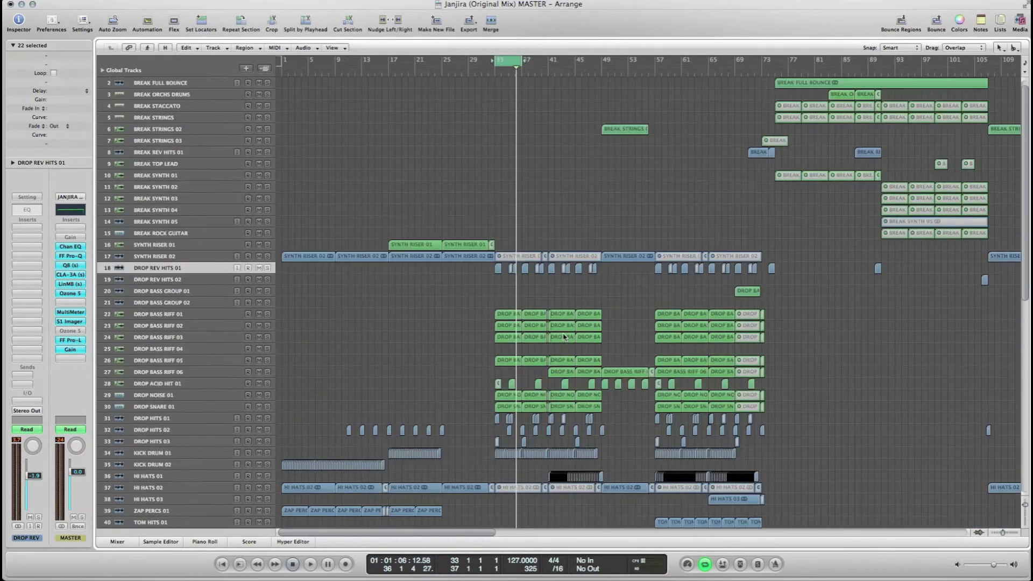
pyautogui.click(507, 65)
pyautogui.moveTo(481, 311); pyautogui.dragTo(592, 371)
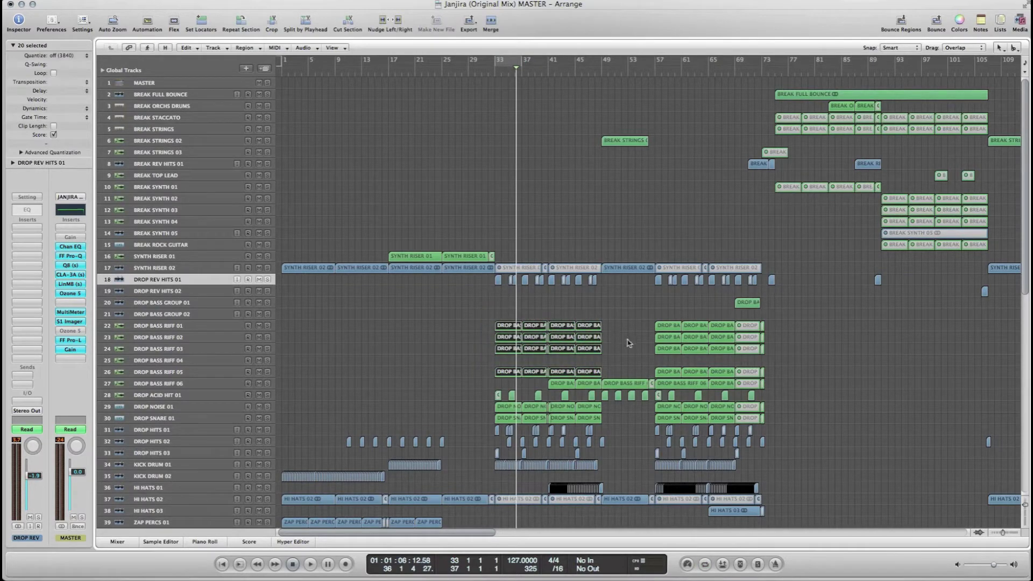
# Step: Select the first drop's DROP REV HITS 01 regions in a closer view of the arrangement
pyautogui.click(1017, 534)
pyautogui.moveTo(450, 284); pyautogui.dragTo(700, 300)
pyautogui.scroll(-3, 540, 295)
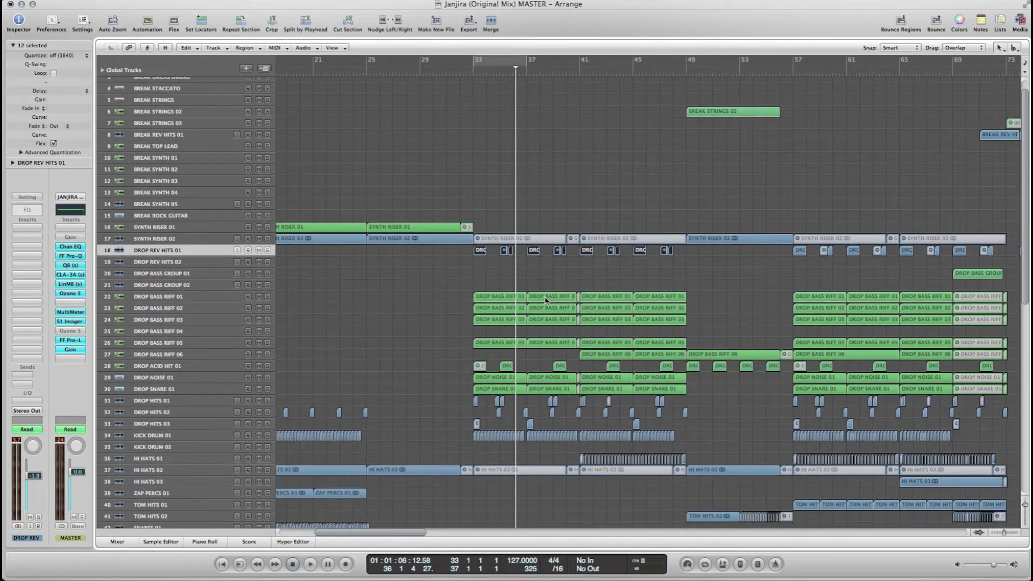
# Step: Audition the first drop's DROP HITS 01 to 03 regions soloed, in a cycle from bar 33 to 49
pyautogui.scroll(-3, 546, 300)
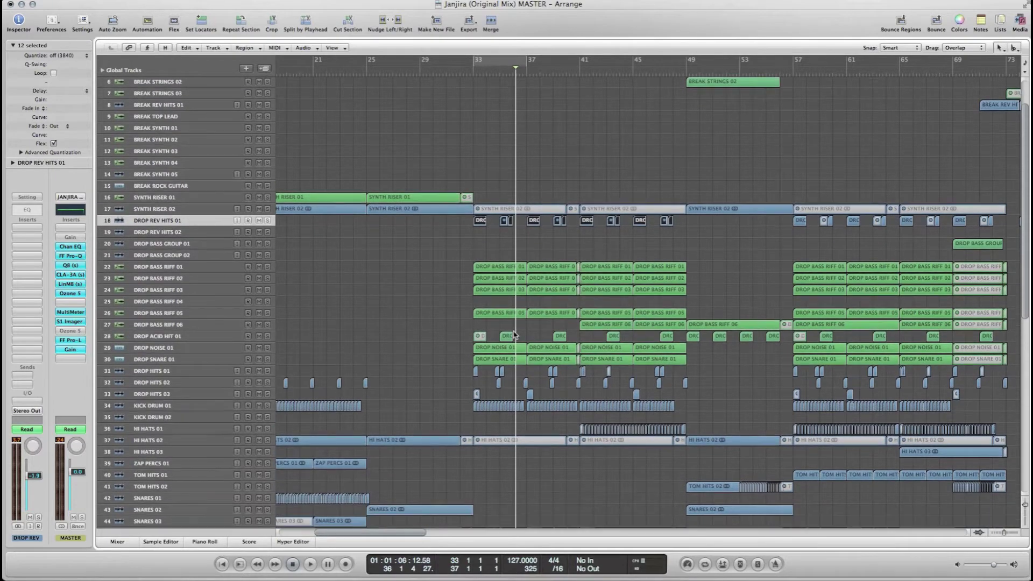
pyautogui.moveTo(444, 353); pyautogui.dragTo(694, 380)
pyautogui.moveTo(476, 59); pyautogui.dragTo(687, 60)
pyautogui.scroll(-1, 285, 354)
pyautogui.moveTo(267, 345); pyautogui.dragTo(268, 369)
pyautogui.press('space')
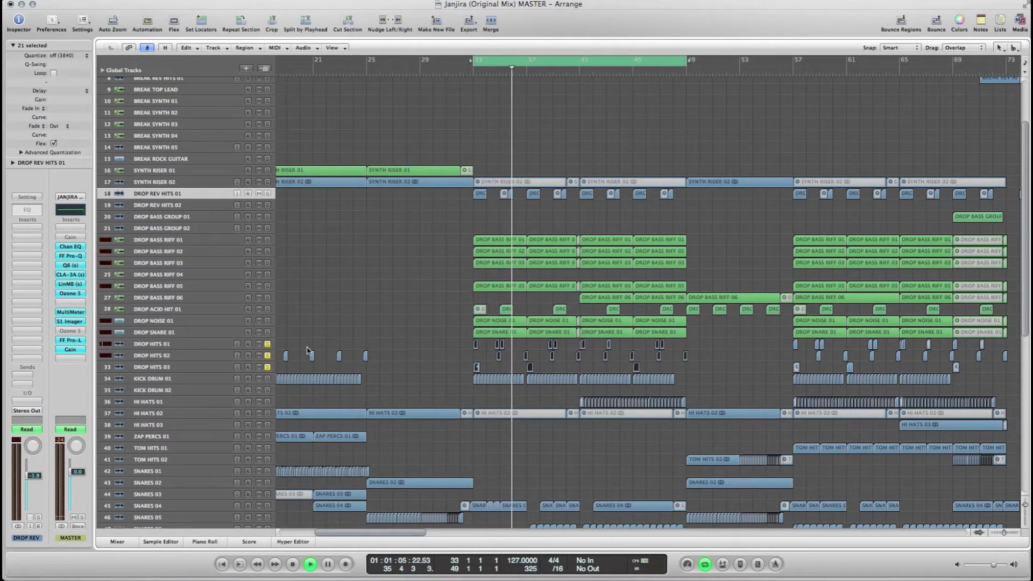
pyautogui.click(231, 346)
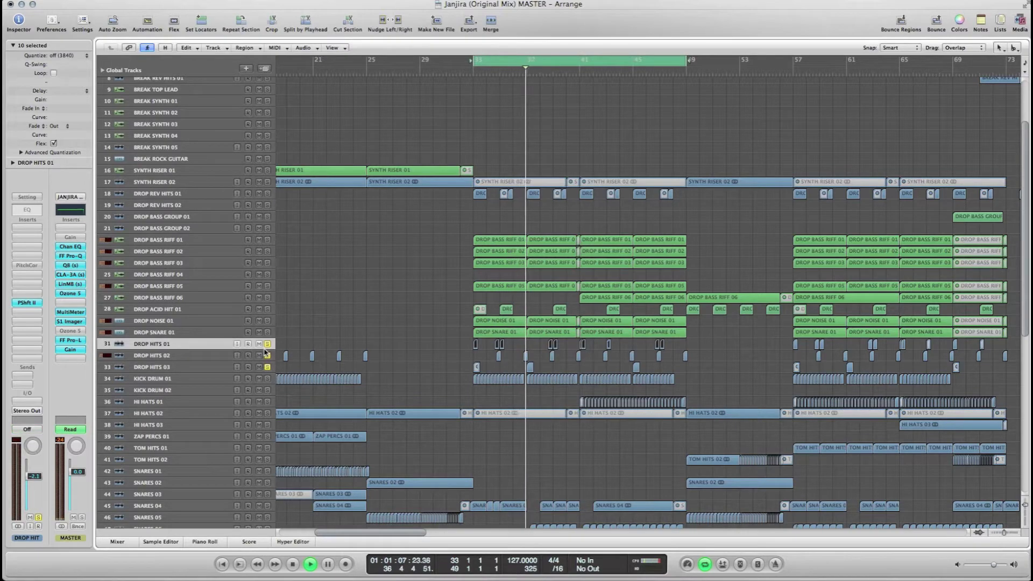
pyautogui.press('space')
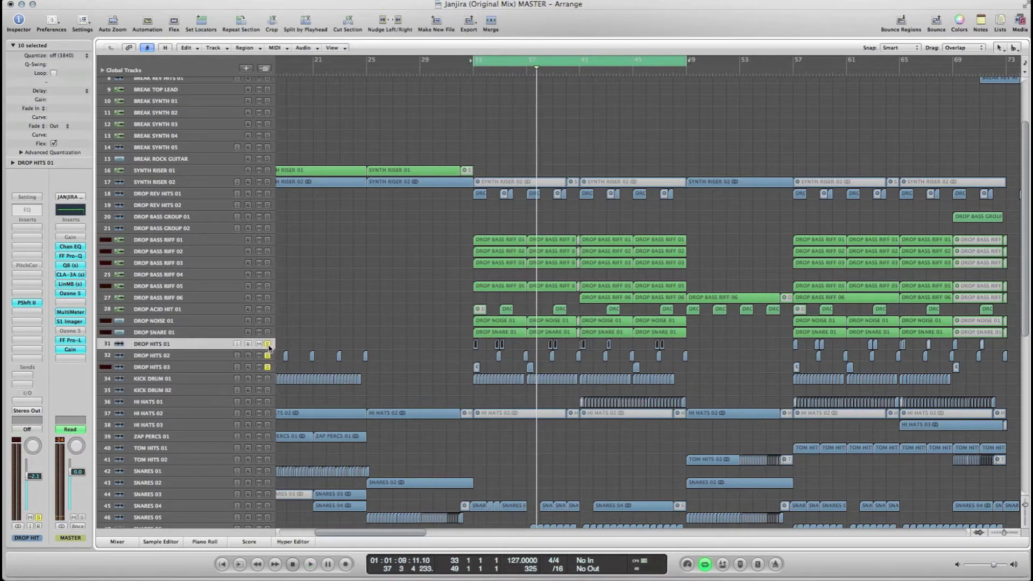
# Step: Highlight the first drop's DROP HITS 01 regions, and view the first DROP SNARE 01 region's notes in the Piano Roll
pyautogui.moveTo(426, 348); pyautogui.dragTo(721, 346)
pyautogui.click(454, 347)
pyautogui.click(371, 339)
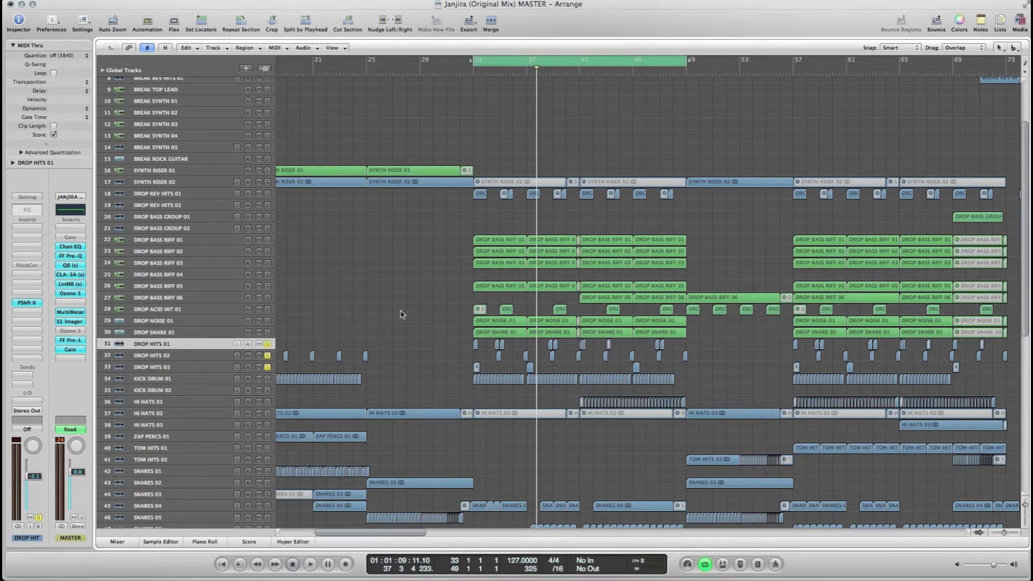
pyautogui.doubleClick(501, 333)
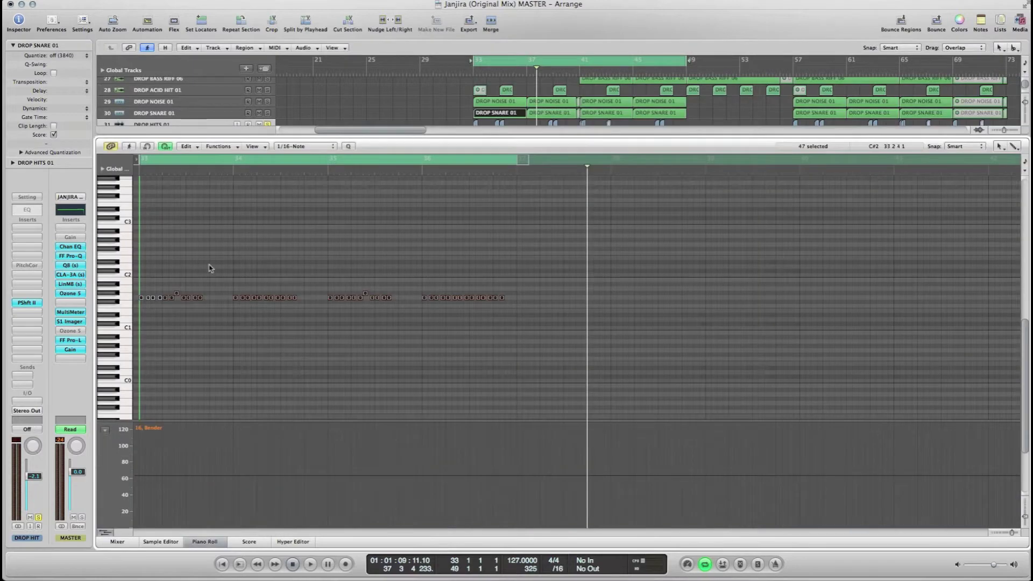
pyautogui.click(223, 543)
# Step: Take the DROP HITS tracks out of solo and highlight the DROP HITS 03 regions at bars 37 and 45
pyautogui.scroll(1, 459, 278)
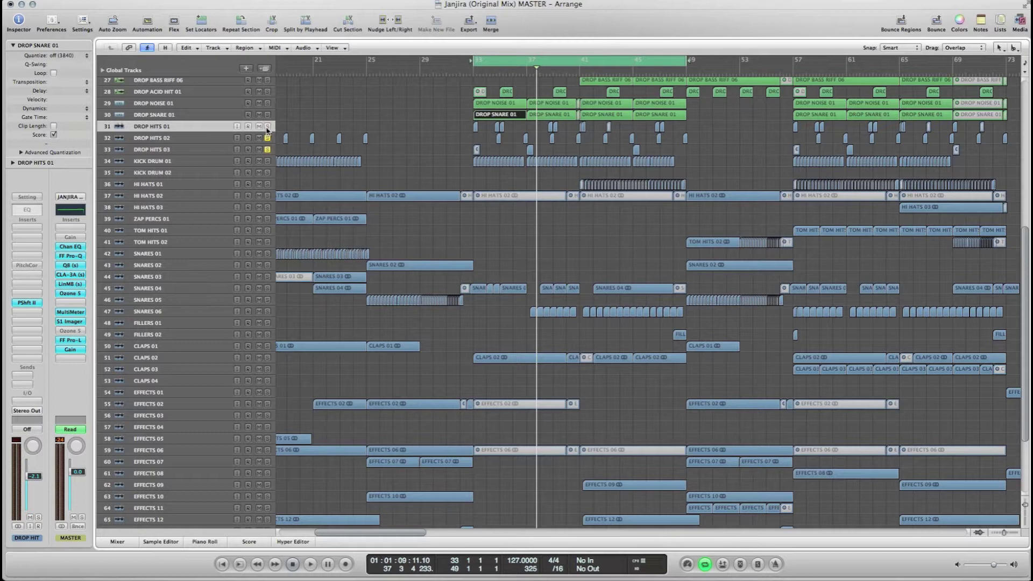
pyautogui.click(190, 151)
pyautogui.click(170, 138)
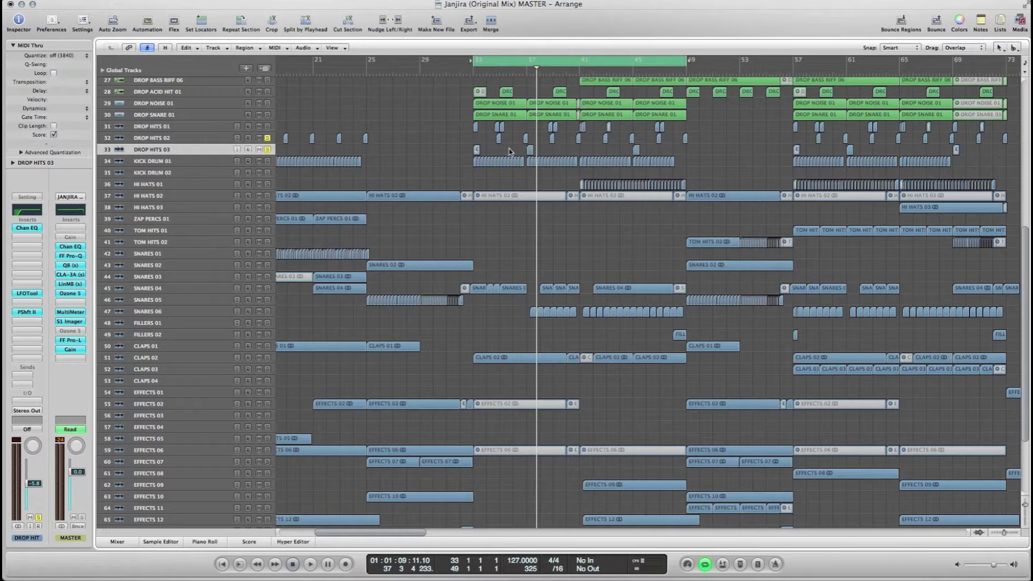
pyautogui.keyDown('shift'); pyautogui.click(476, 149); pyautogui.keyUp('shift')
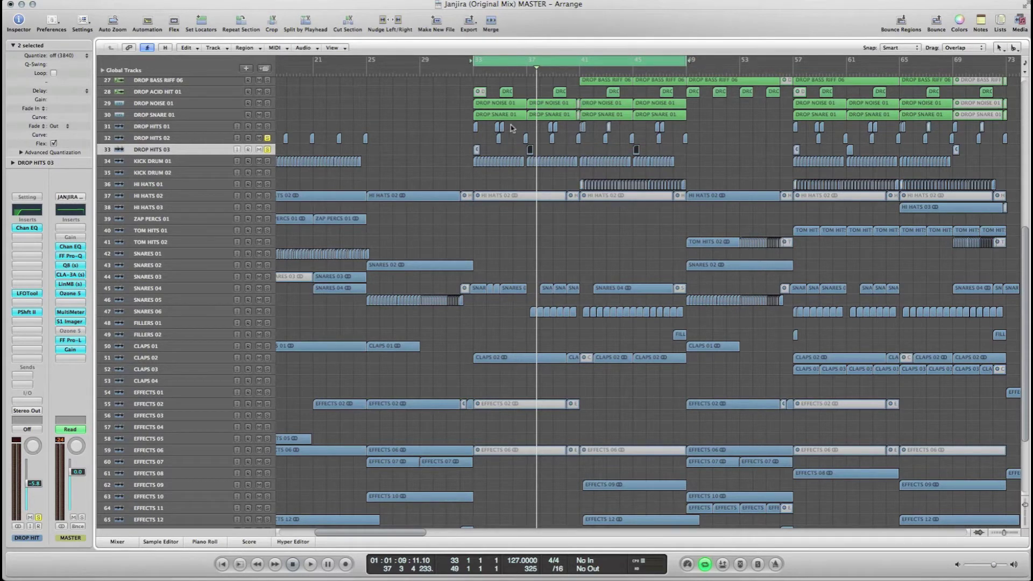
pyautogui.click(269, 148)
# Step: Highlight the first drop's DROP HITS 01 to 03 regions and the opening DROP BASS RIFF 01, 02, 03 and 05 regions in turn
pyautogui.moveTo(435, 149); pyautogui.dragTo(710, 124)
pyautogui.scroll(5, 645, 195)
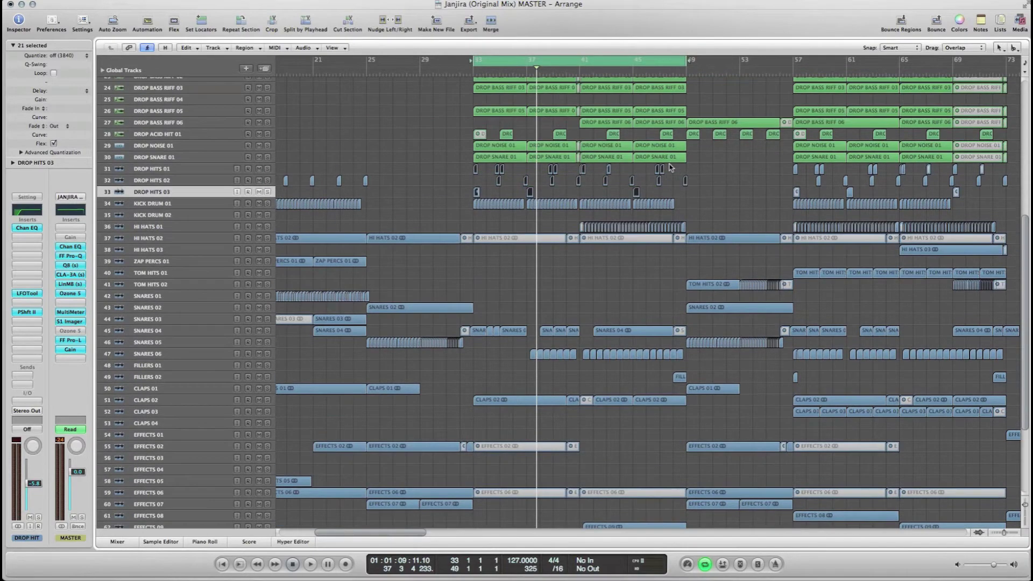
pyautogui.scroll(3, 498, 237)
pyautogui.moveTo(462, 171); pyautogui.dragTo(519, 237)
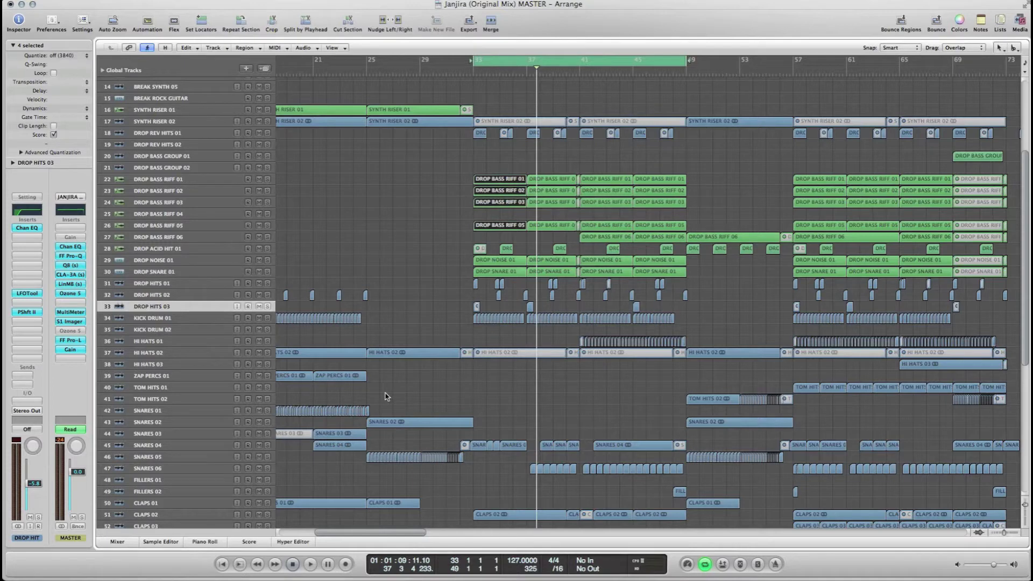
pyautogui.moveTo(455, 160); pyautogui.dragTo(484, 227)
pyautogui.moveTo(449, 280); pyautogui.dragTo(702, 308)
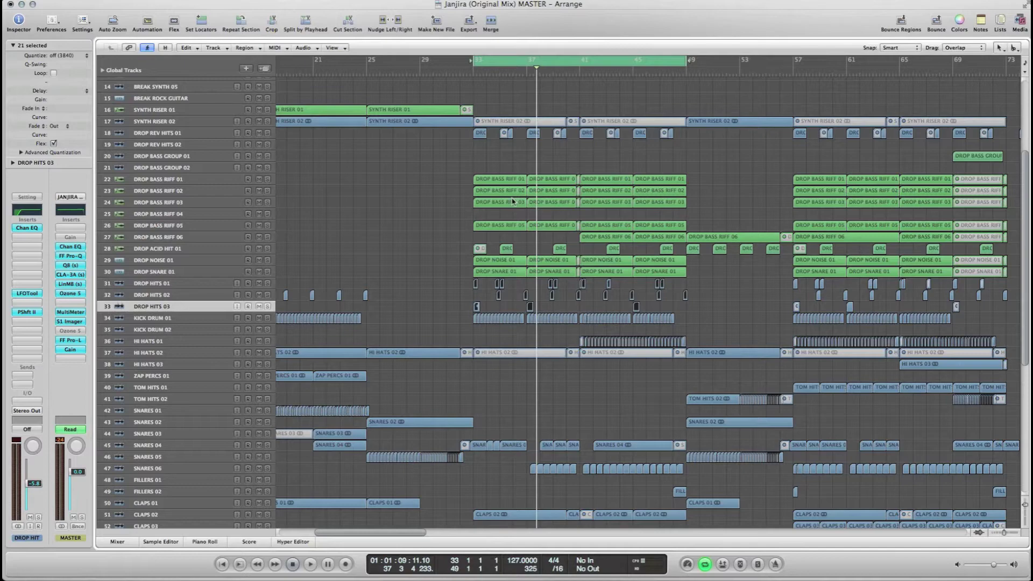
# Step: Examine the note rhythm of the first DROP BASS RIFF 01 region in the Piano Roll, and close the editor
pyautogui.click(534, 64)
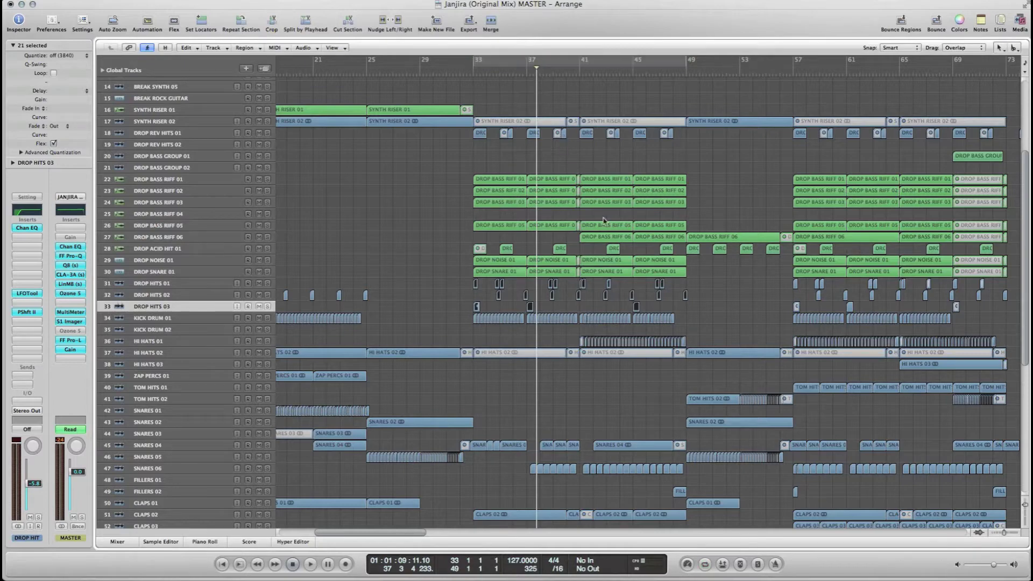
pyautogui.click(1001, 532)
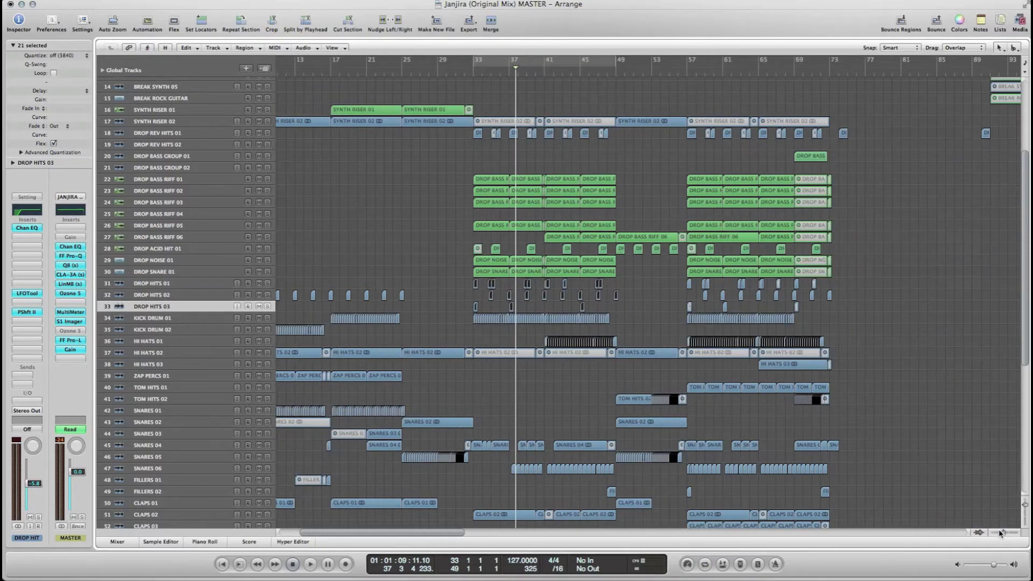
pyautogui.click(1025, 506)
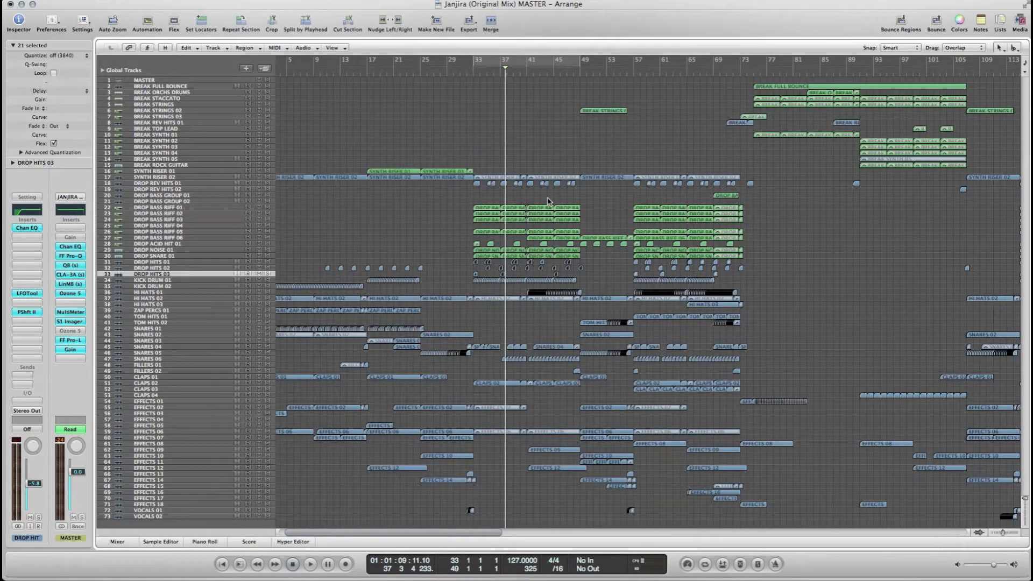
pyautogui.doubleClick(492, 208)
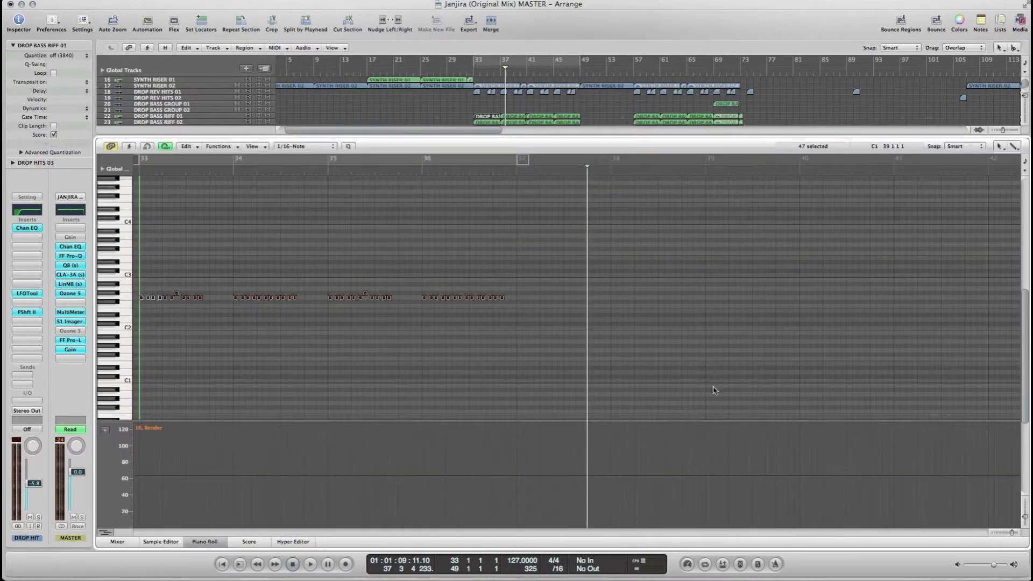
pyautogui.click(1020, 533)
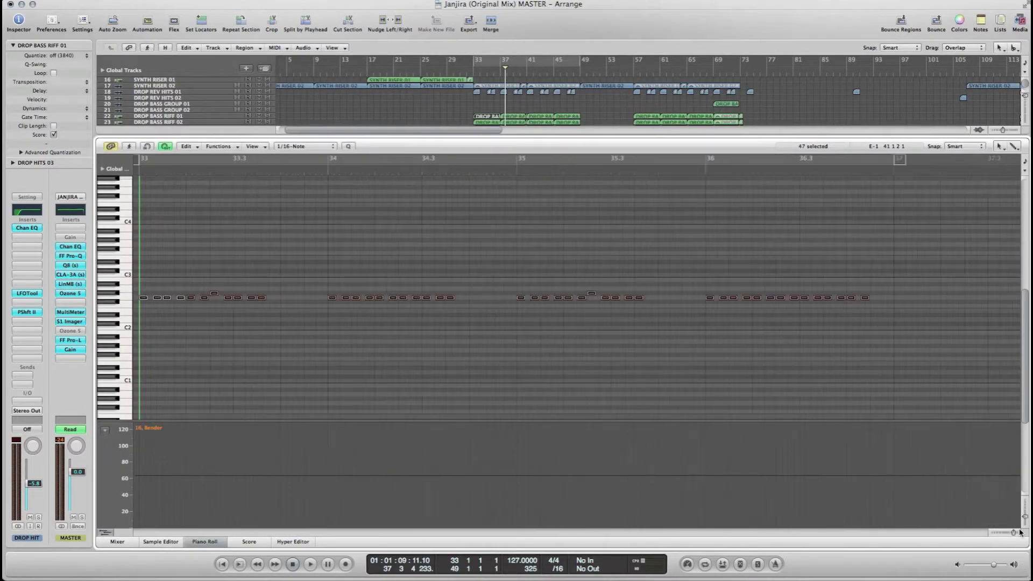
pyautogui.click(1020, 533)
pyautogui.moveTo(215, 268); pyautogui.dragTo(242, 311)
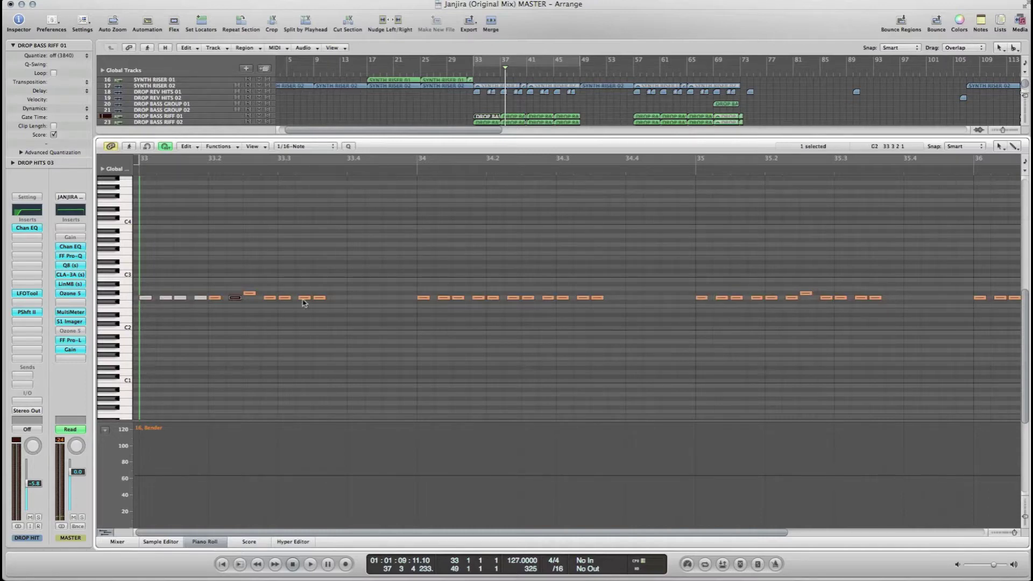
pyautogui.moveTo(342, 279); pyautogui.dragTo(320, 300)
pyautogui.moveTo(1013, 533); pyautogui.dragTo(1008, 535)
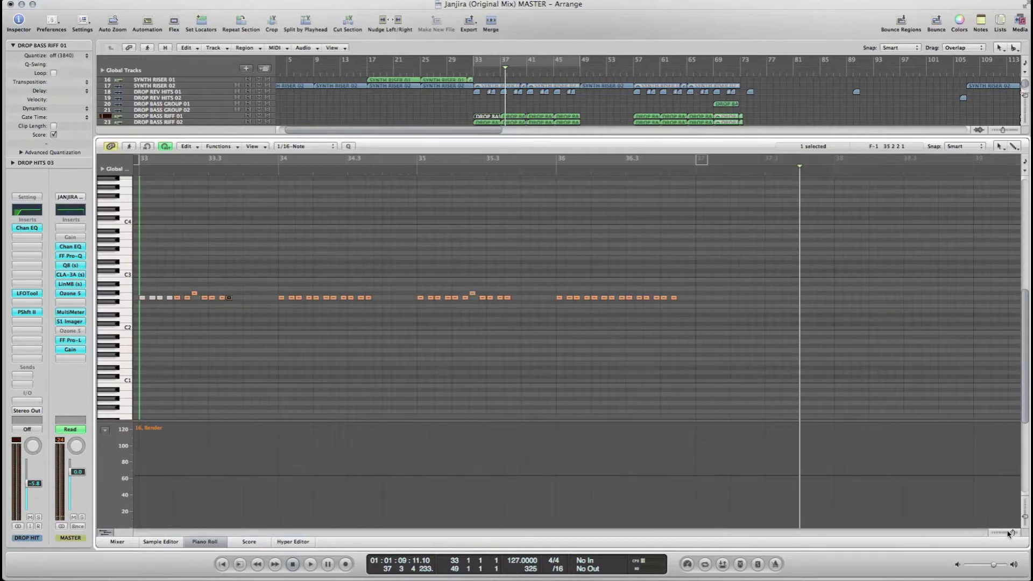
pyautogui.click(213, 543)
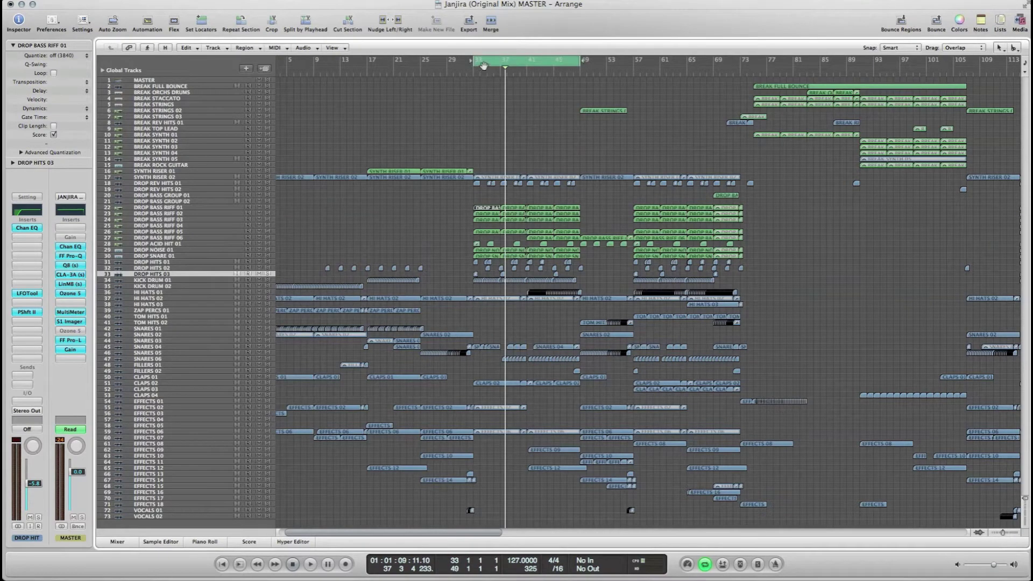
# Step: Move the playhead to bar 32 and set the cycle range from bar 33 to 37
pyautogui.click(468, 74)
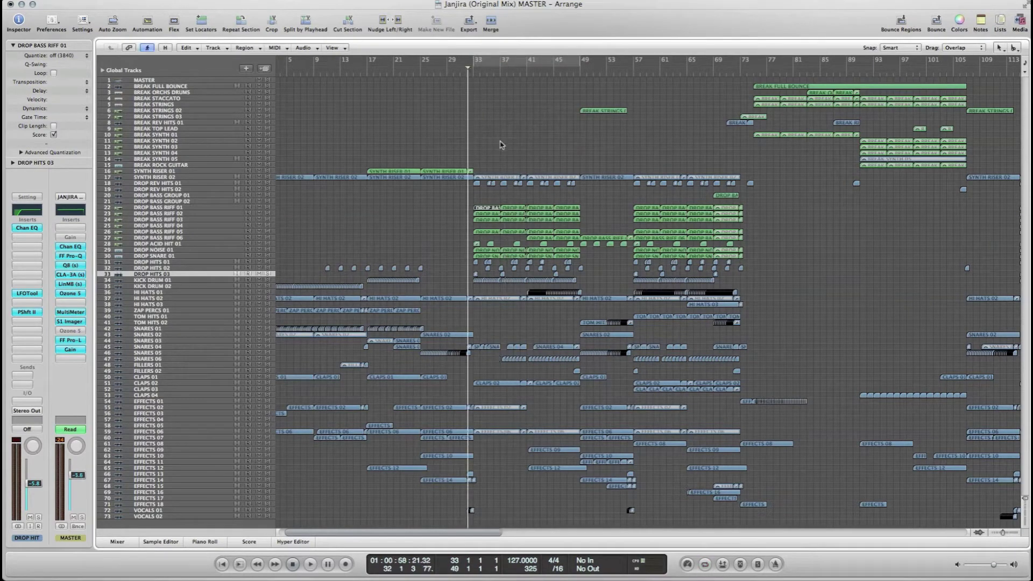
pyautogui.moveTo(474, 60); pyautogui.dragTo(500, 64)
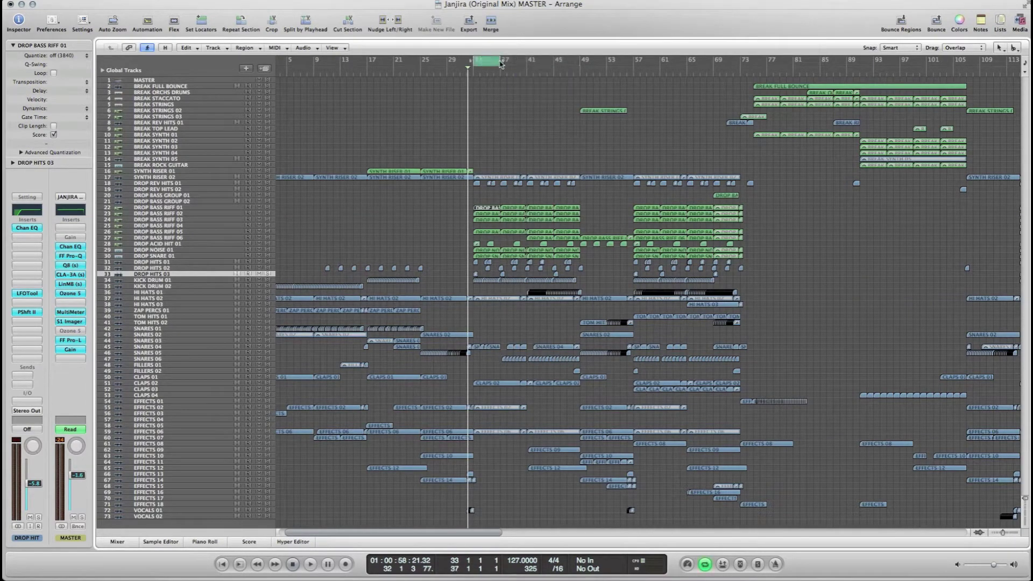
pyautogui.click(1018, 536)
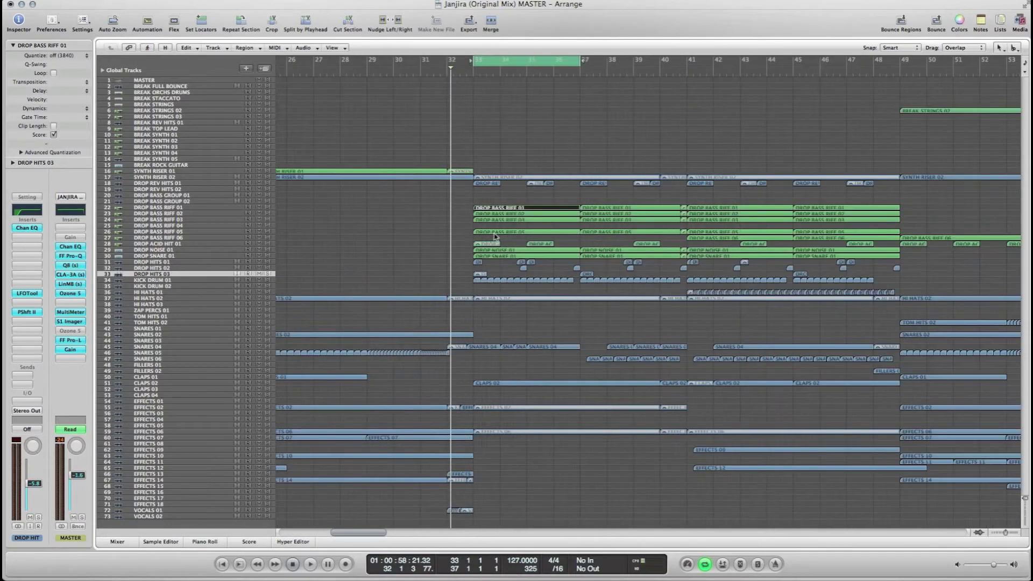
# Step: Audition the first DROP BASS RIFF 01, 02, 03 and 05 regions while viewing their notes in the Piano Roll
pyautogui.moveTo(496, 200); pyautogui.dragTo(530, 237)
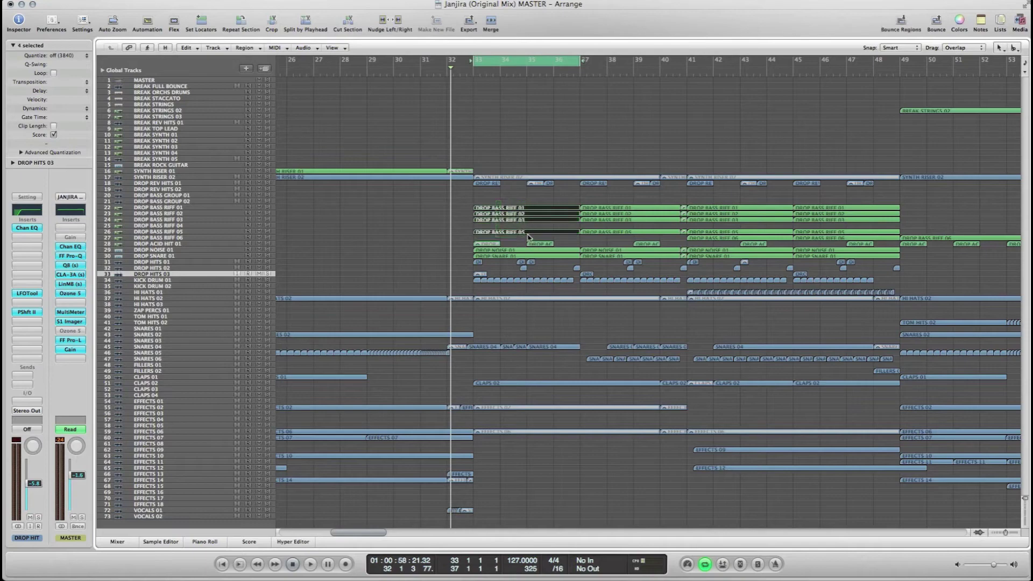
pyautogui.press('space')
pyautogui.doubleClick(527, 236)
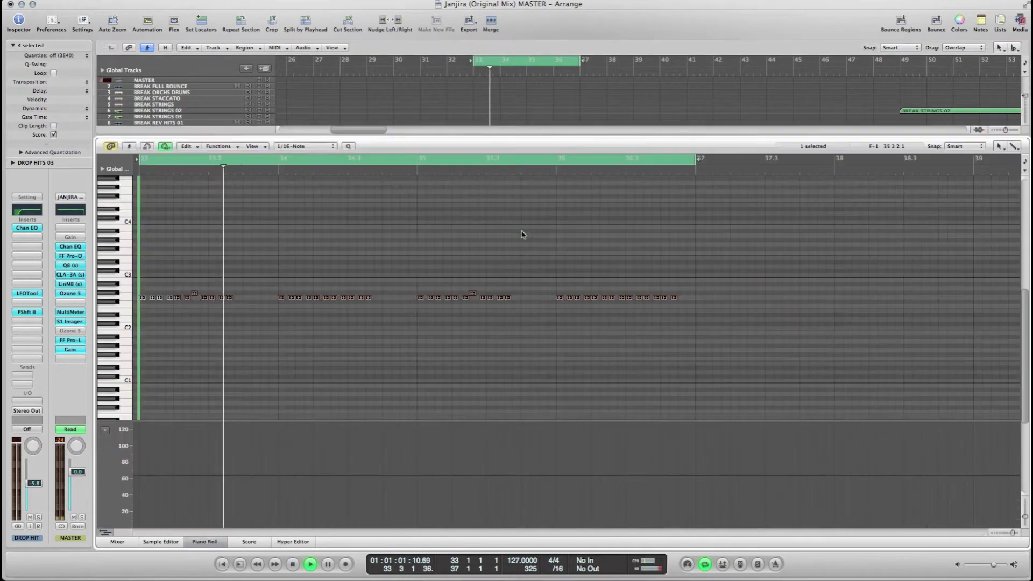
pyautogui.click(1016, 535)
pyautogui.press('space')
# Step: Try quantizing the bass riff notes straight to 1/16-Note and play them back
pyautogui.click(404, 318)
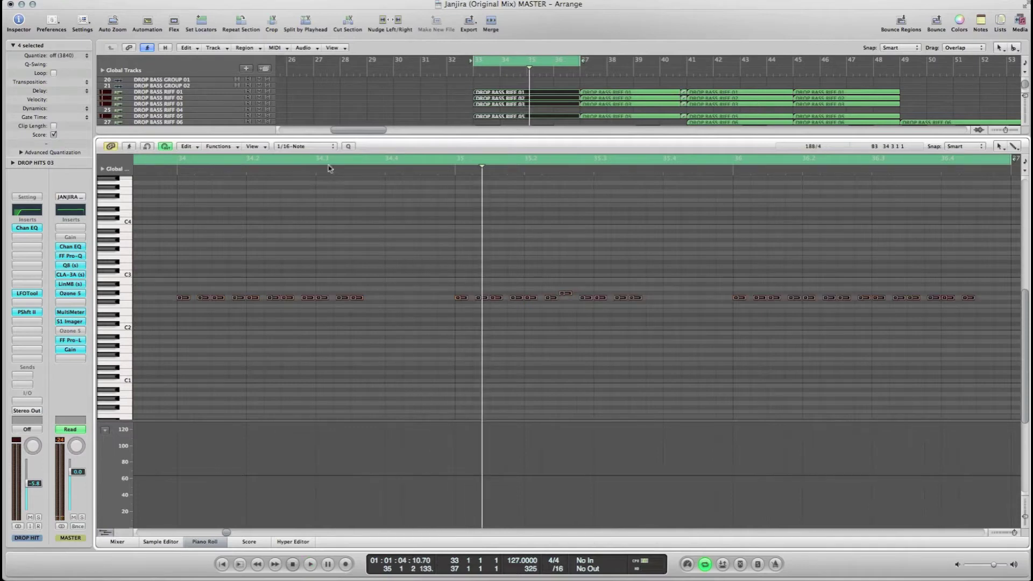
pyautogui.click(349, 147)
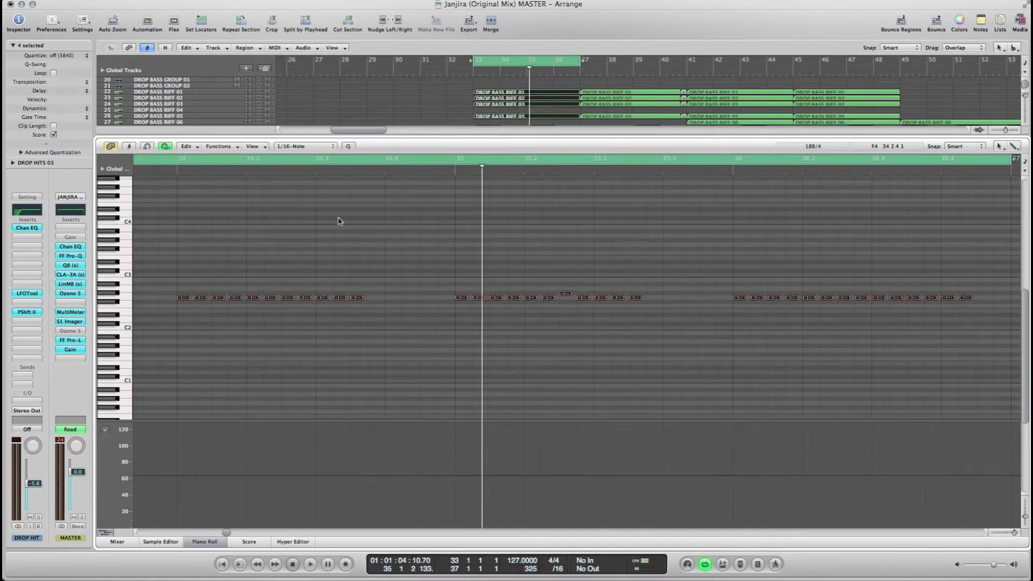
pyautogui.press('space')
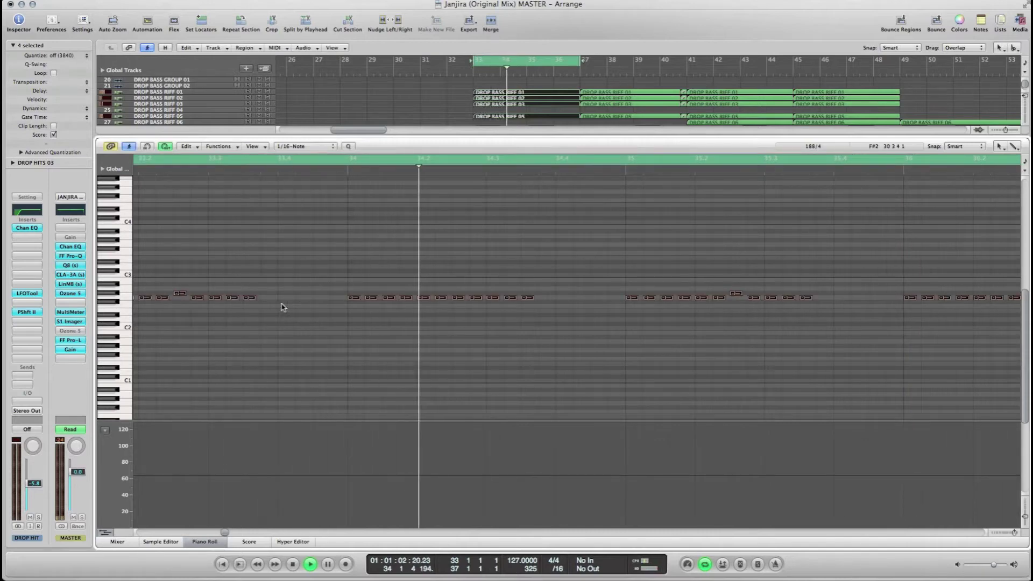
pyautogui.press('space')
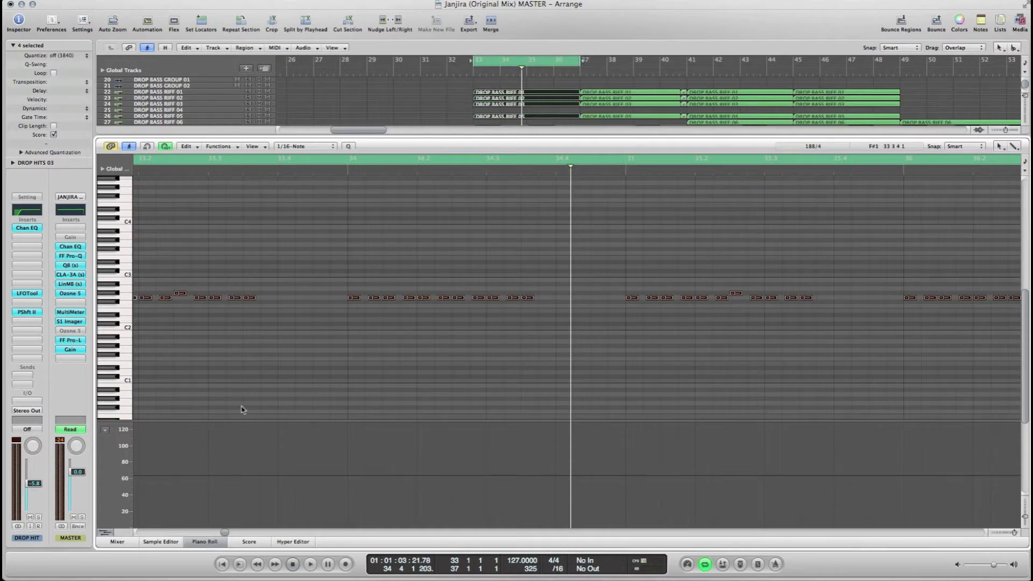
# Step: Close the Piano Roll, show more of the arrangement and turn off the cycle range
pyautogui.click(205, 542)
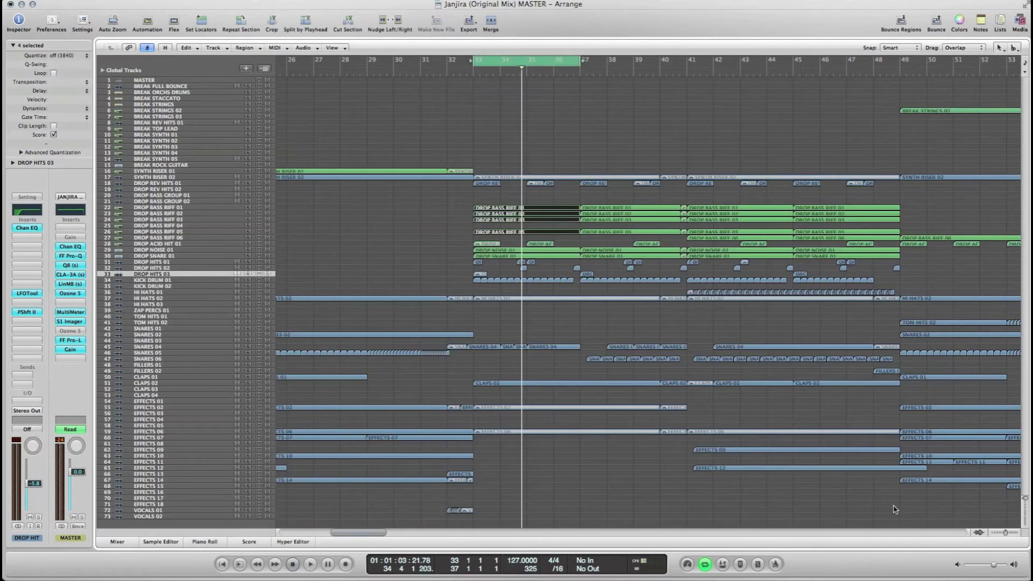
pyautogui.click(998, 534)
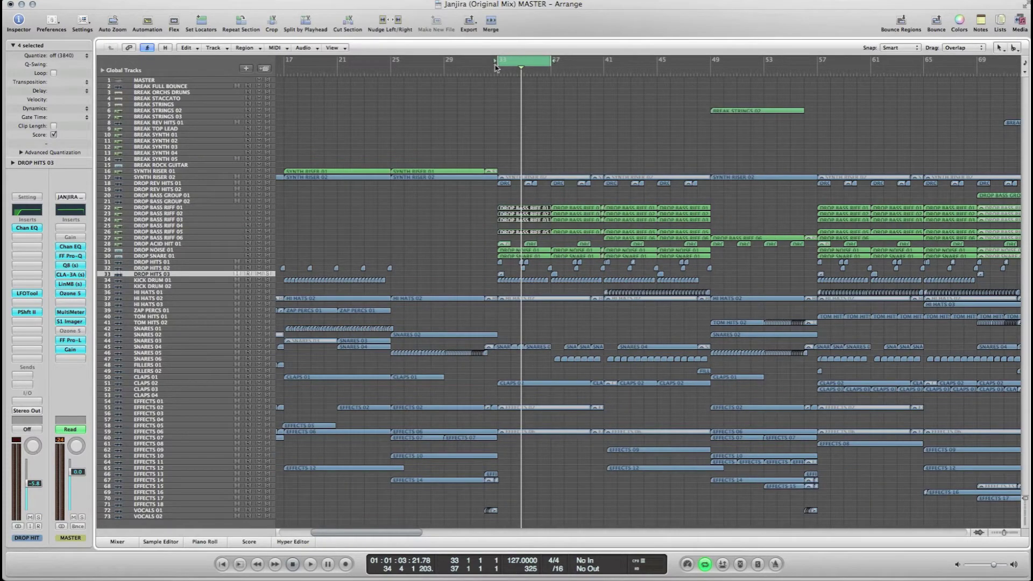
pyautogui.click(512, 67)
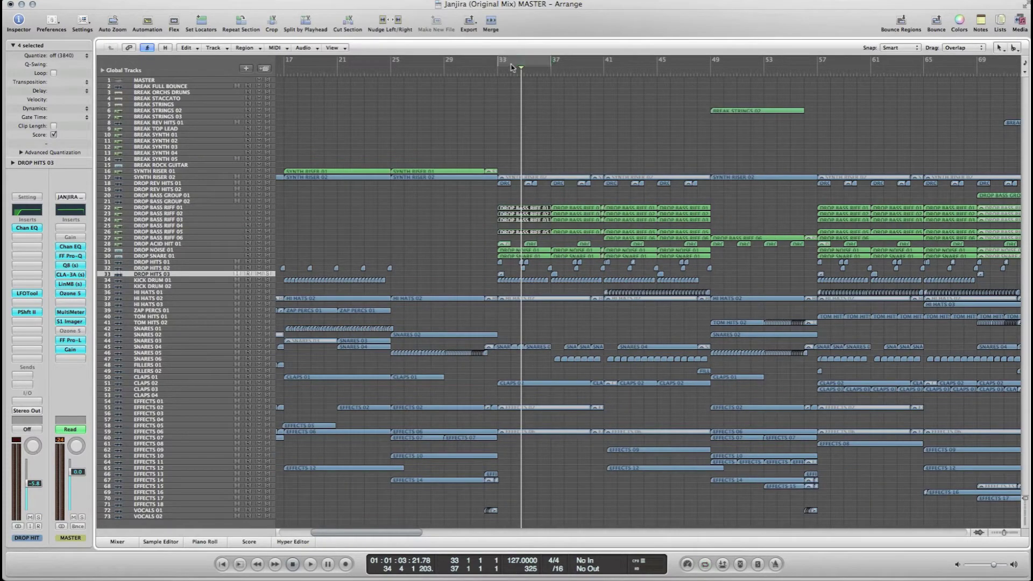
# Step: Show more of the arrangement and mark out the drop's bass riff, acid hit, noise and snare regions in the eight bars from bar 33
pyautogui.click(998, 534)
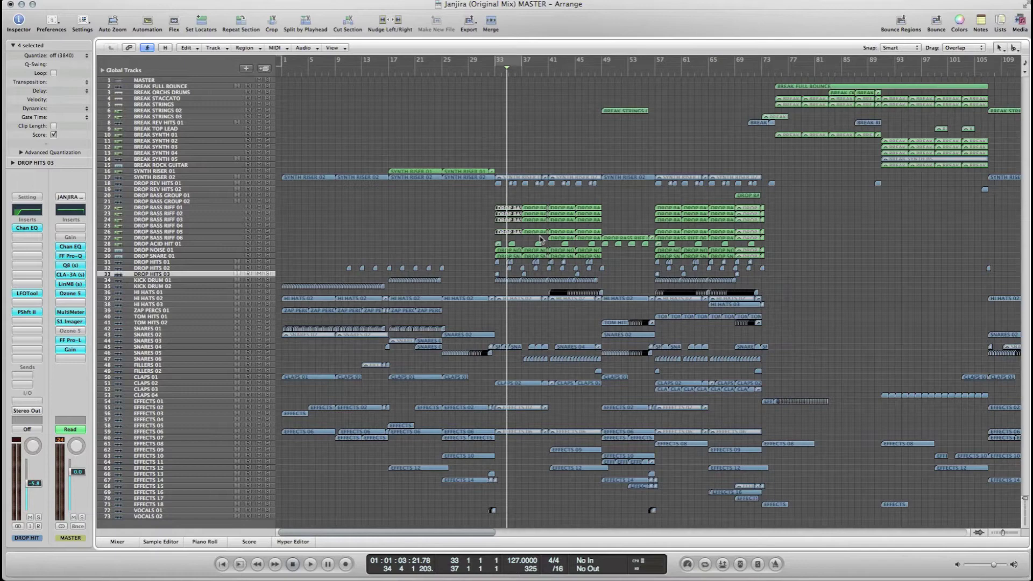
pyautogui.click(480, 211)
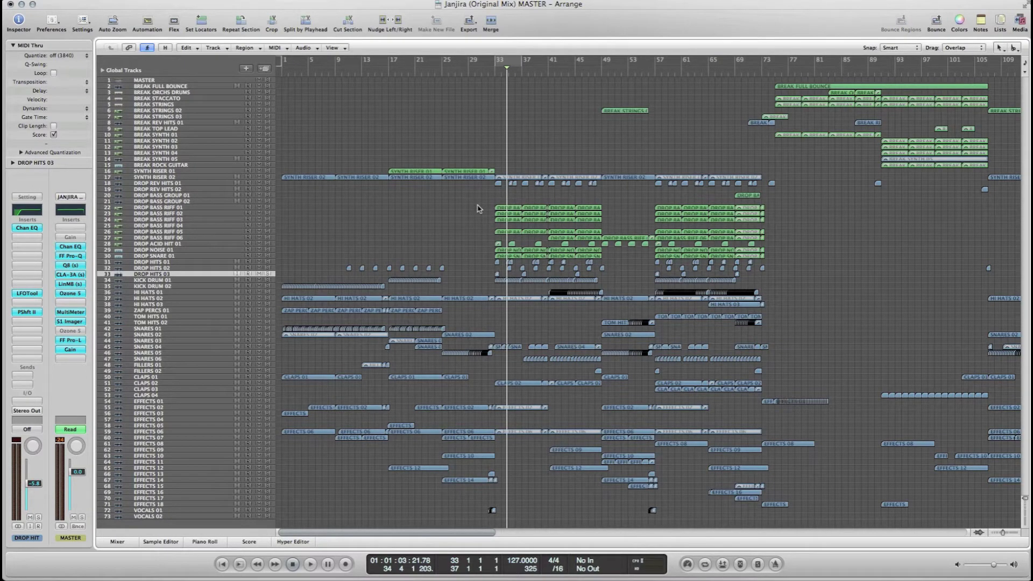
pyautogui.moveTo(466, 205); pyautogui.dragTo(548, 262)
pyautogui.click(458, 213)
pyautogui.moveTo(453, 209); pyautogui.dragTo(546, 262)
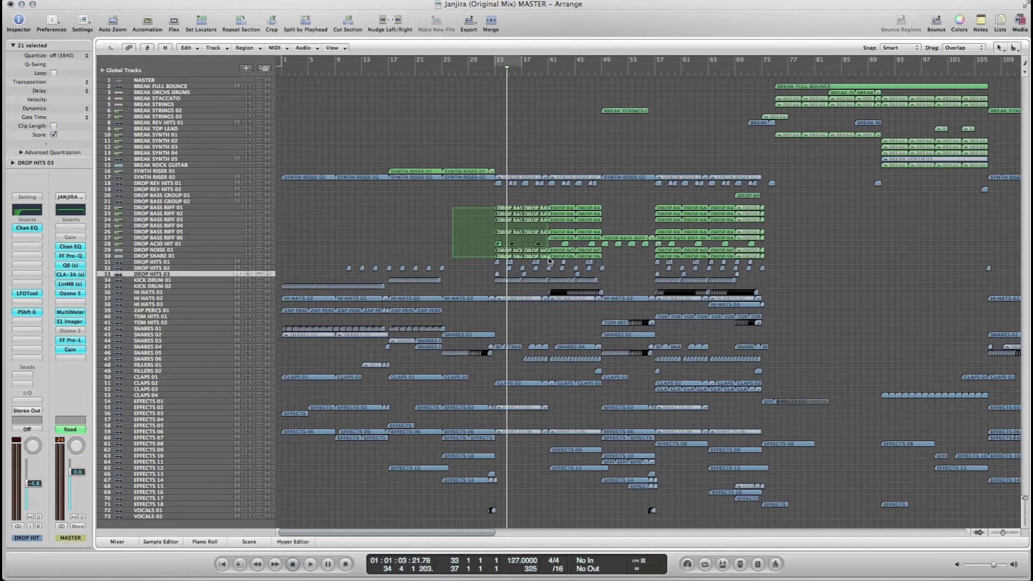
pyautogui.moveTo(549, 260); pyautogui.dragTo(550, 261)
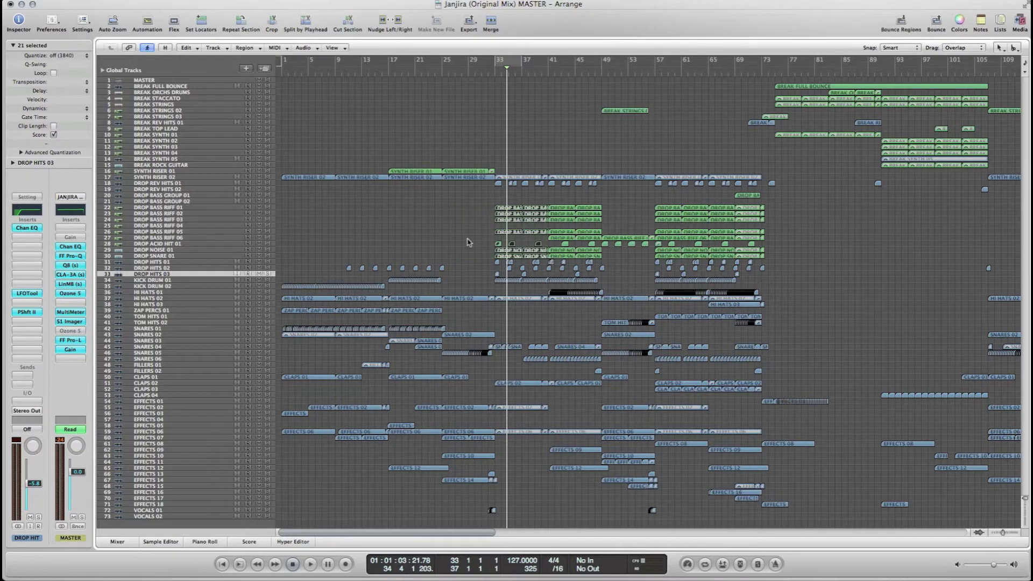
pyautogui.click(451, 229)
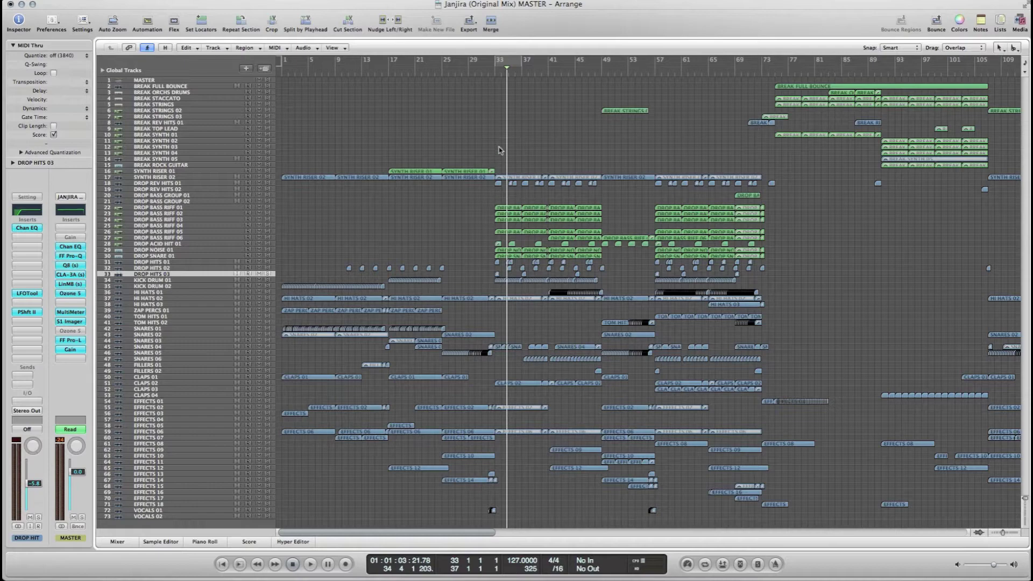
# Step: Play from bar 48 into the drop section selected across bars 57 to 73, and select the regions in bars 49 to 57
pyautogui.moveTo(449, 533); pyautogui.dragTo(523, 533)
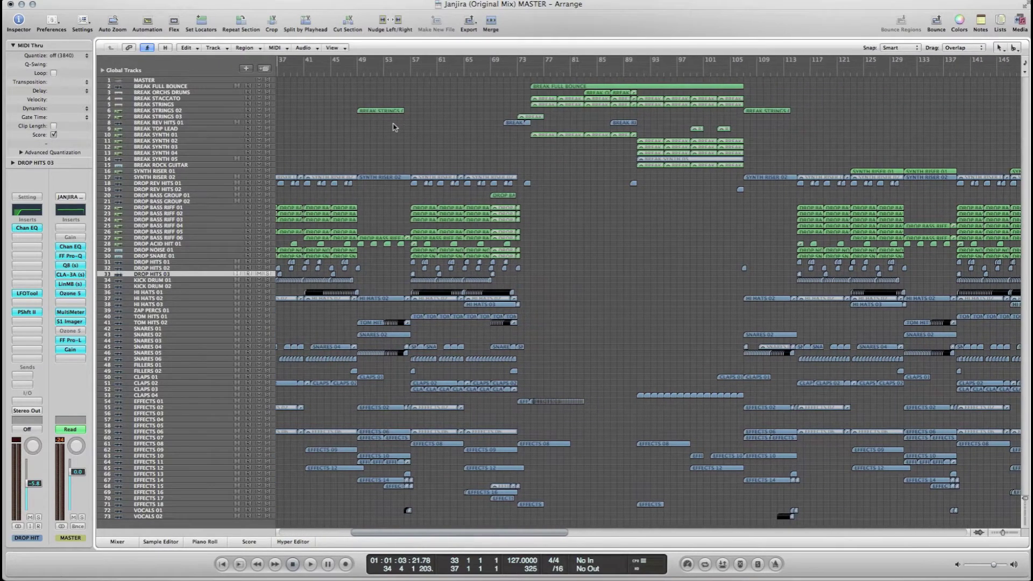
pyautogui.click(352, 67)
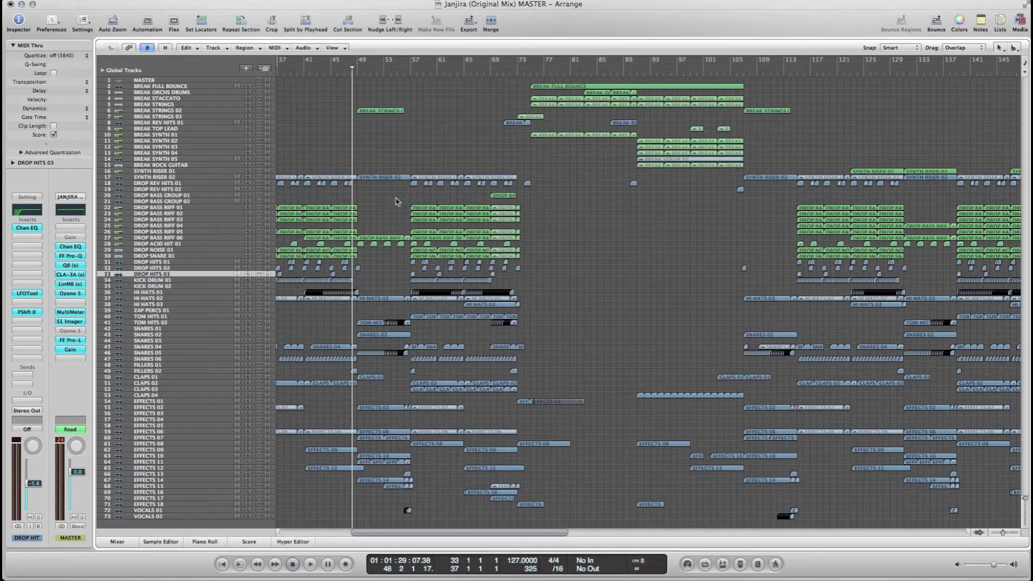
pyautogui.moveTo(412, 158); pyautogui.dragTo(518, 509)
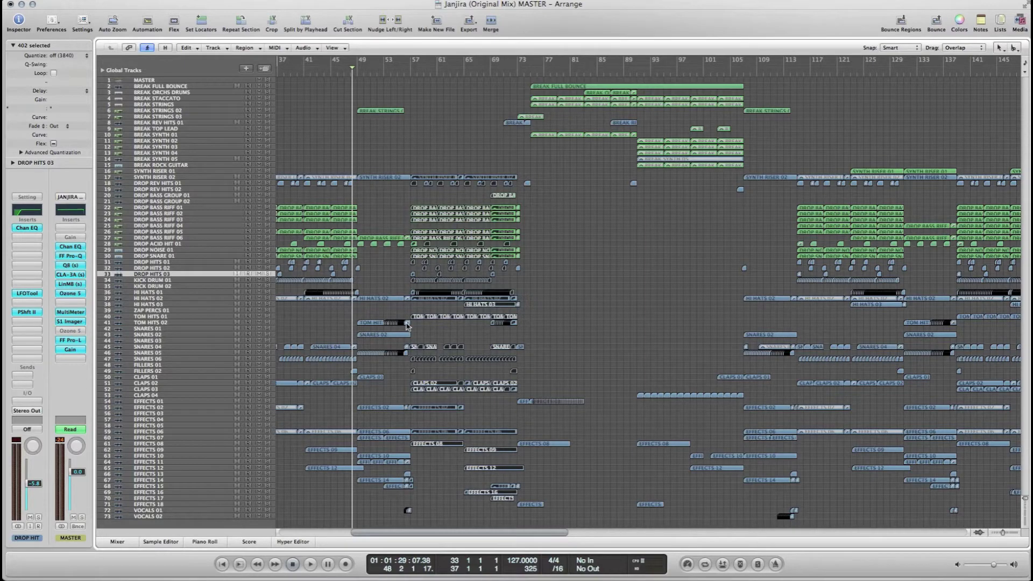
pyautogui.press('space')
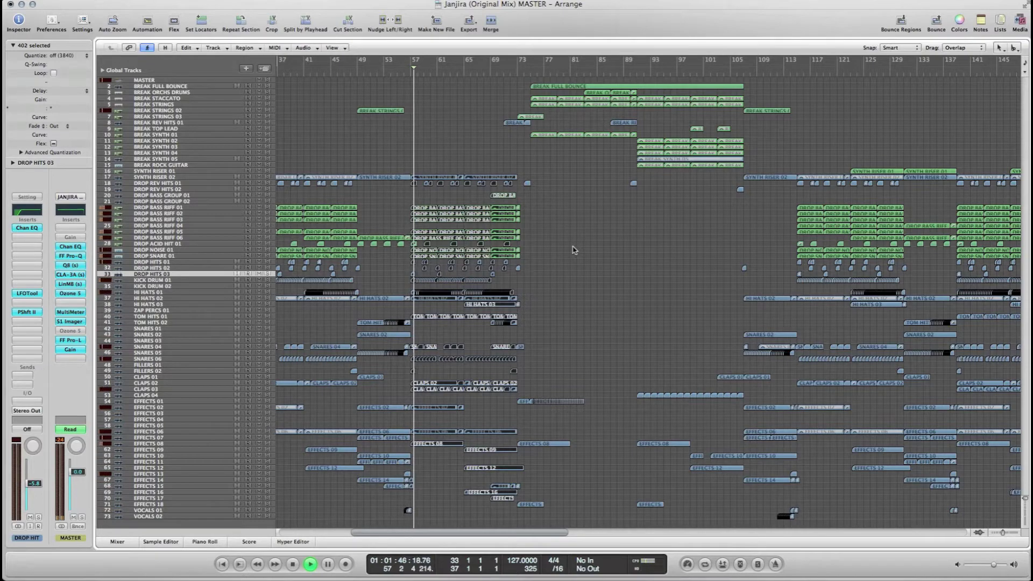
pyautogui.press('space')
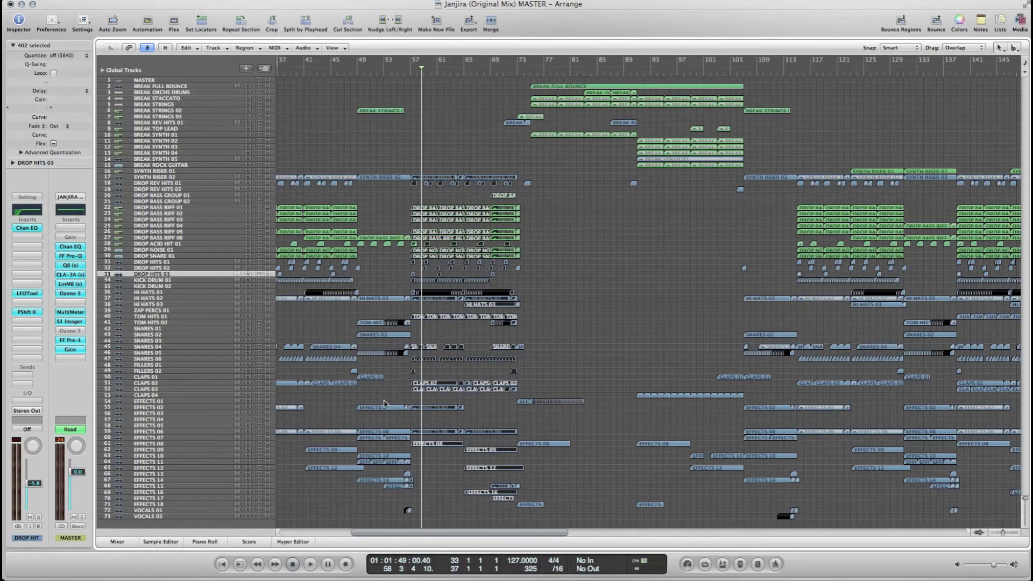
pyautogui.moveTo(358, 89); pyautogui.dragTo(408, 511)
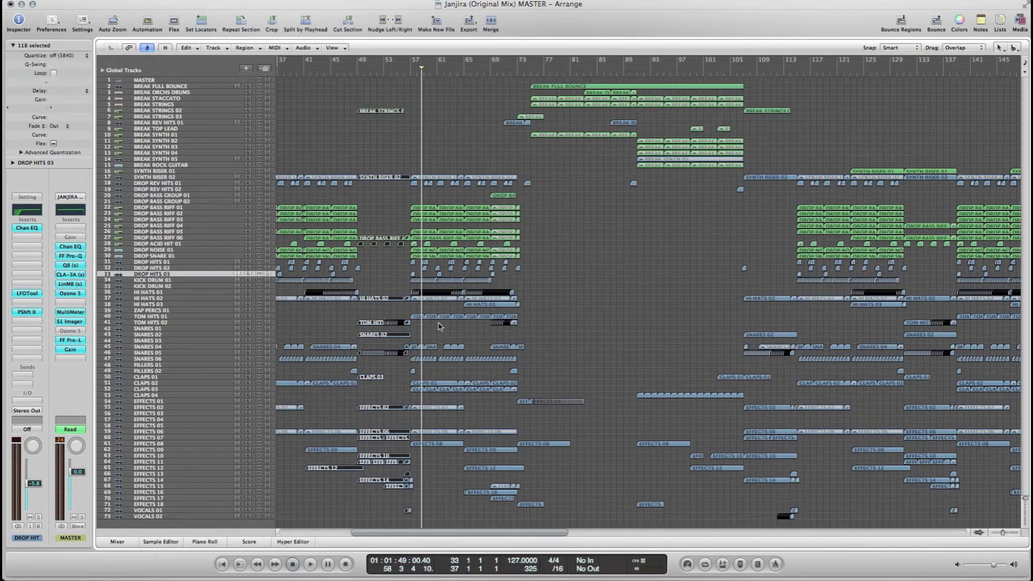
# Step: View the Bounce Regions In Place options for the bass riff, noise and snare regions at bars 65 to 69, and cancel
pyautogui.moveTo(435, 533); pyautogui.dragTo(513, 532)
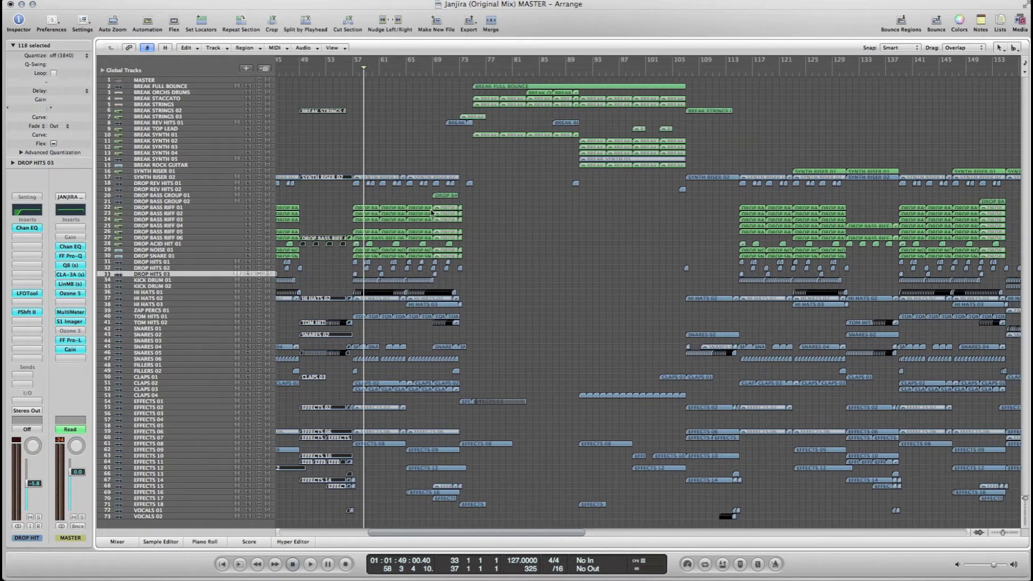
pyautogui.click(446, 195)
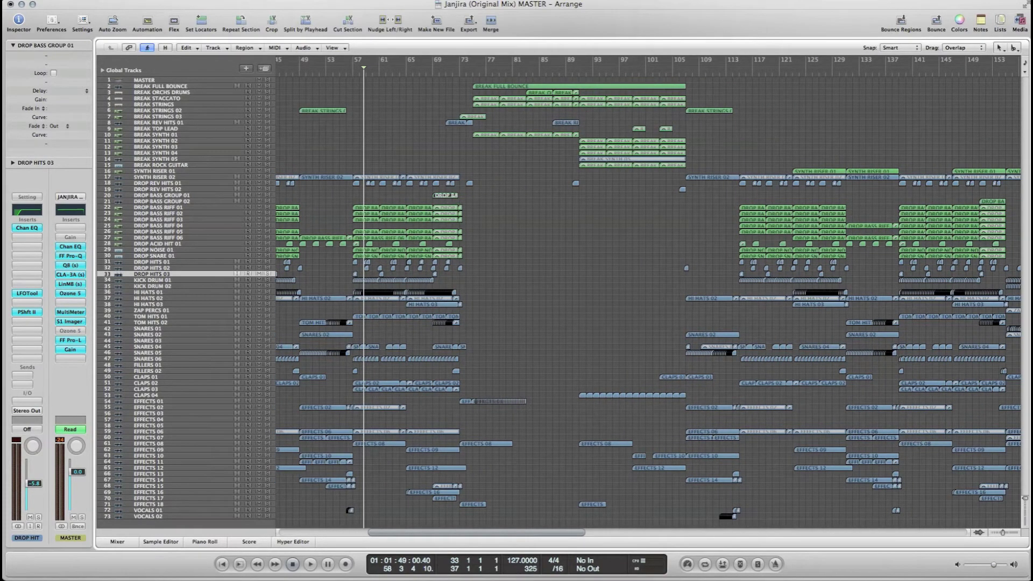
pyautogui.moveTo(1025, 500); pyautogui.dragTo(1004, 533)
pyautogui.moveTo(412, 203); pyautogui.dragTo(375, 342)
pyautogui.moveTo(382, 210); pyautogui.dragTo(383, 339)
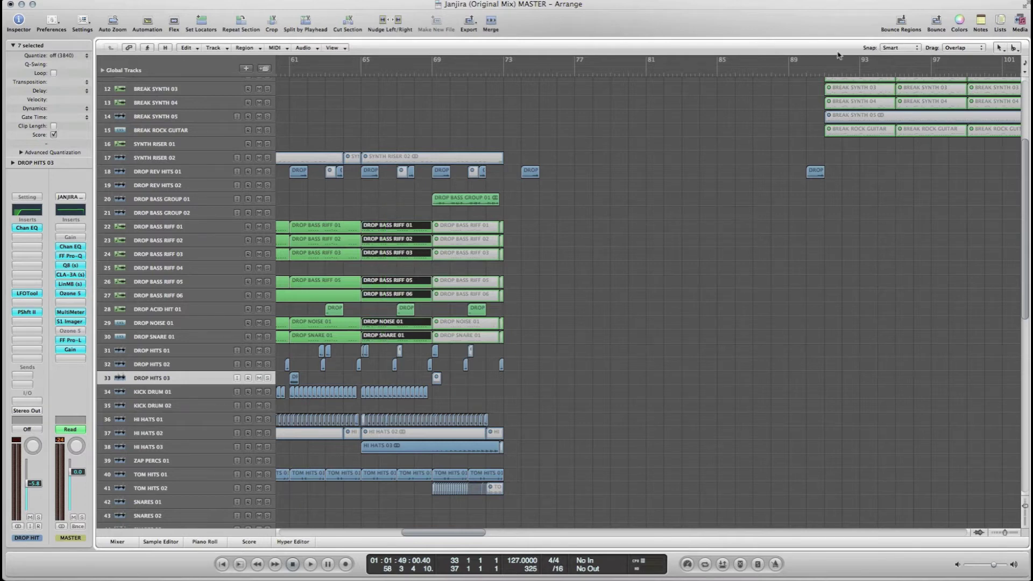
pyautogui.click(901, 28)
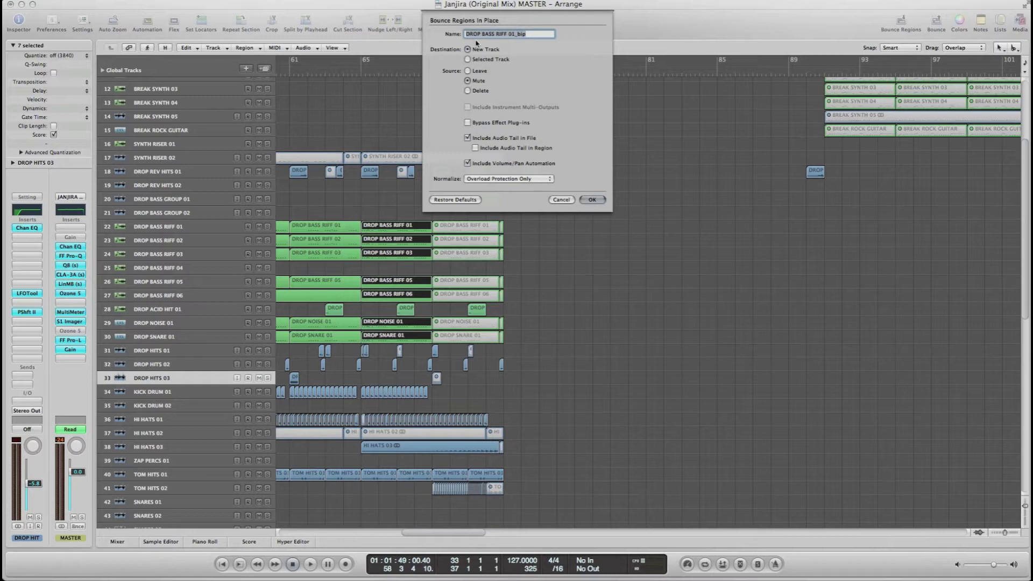
pyautogui.click(566, 203)
# Step: Examine the DROP BASS GROUP 01 region and its track, and select the riff, acid, noise and snare regions at bars 65 to 69
pyautogui.click(463, 198)
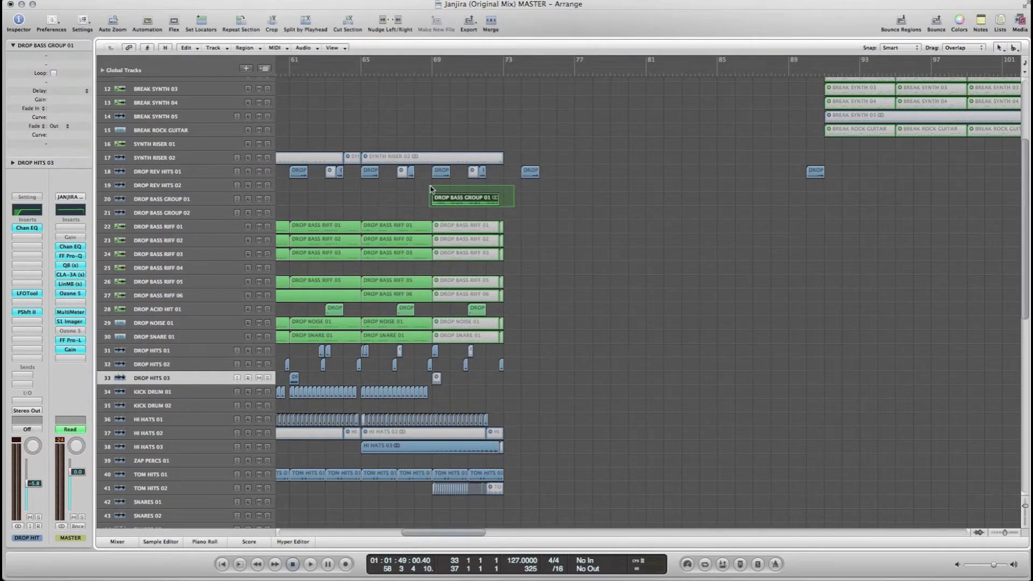
pyautogui.moveTo(383, 208); pyautogui.dragTo(398, 328)
pyautogui.click(485, 199)
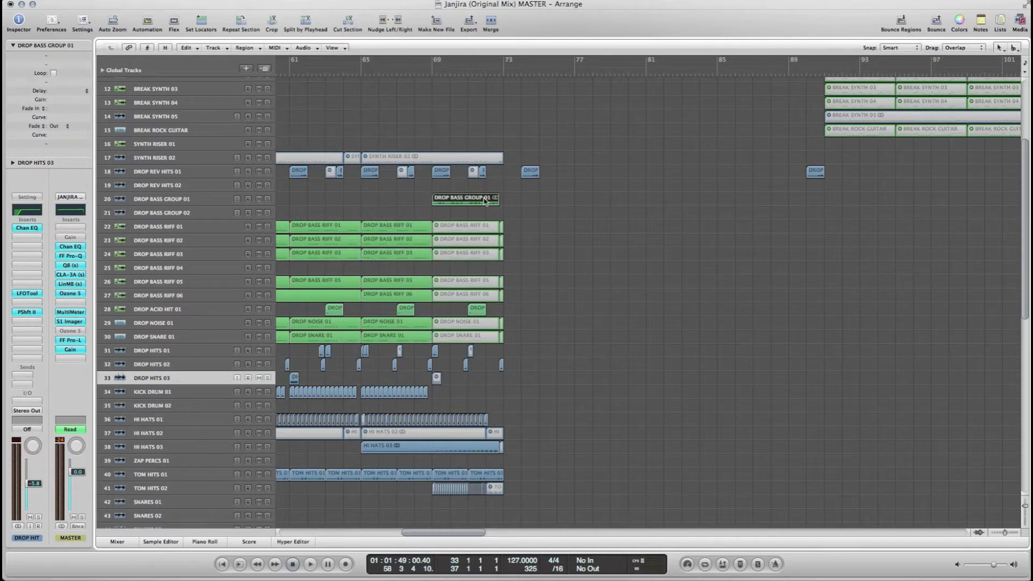
pyautogui.doubleClick(486, 199)
pyautogui.click(172, 541)
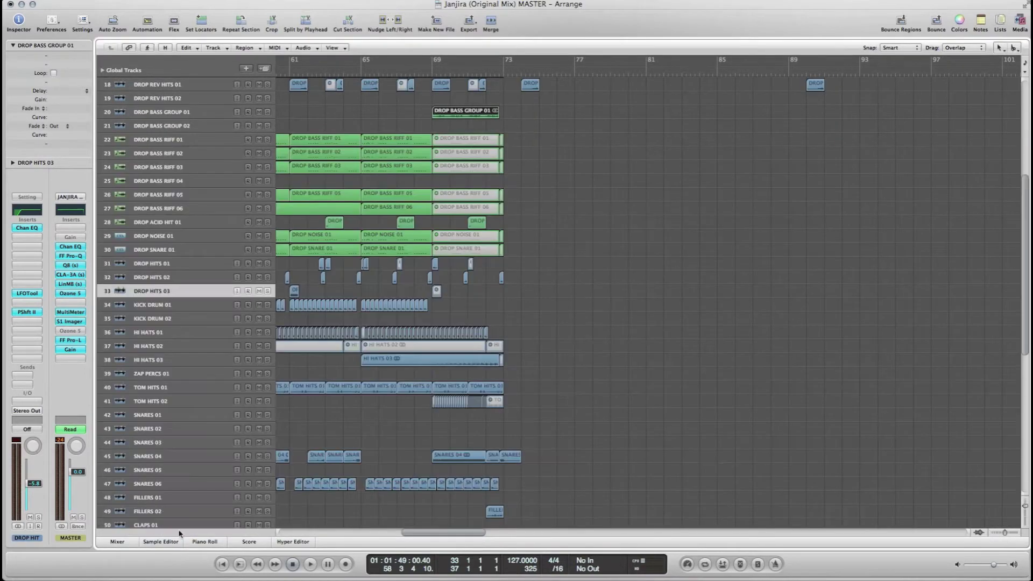
pyautogui.scroll(2, 402, 183)
pyautogui.click(194, 136)
pyautogui.moveTo(407, 147); pyautogui.dragTo(400, 258)
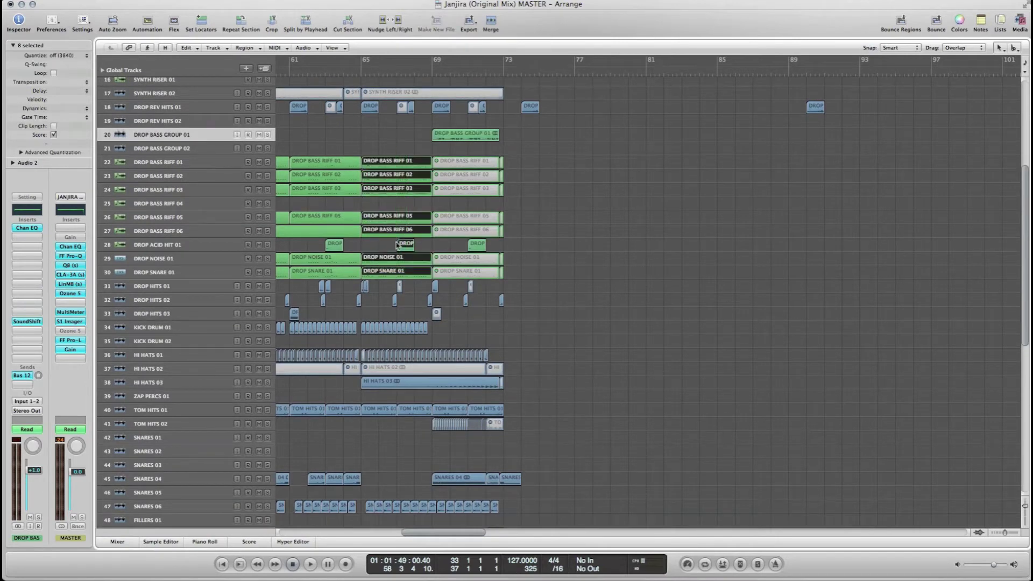
# Step: Show the track automation around DROP BASS GROUP 01, including its send curve, and hide it
pyautogui.click(218, 164)
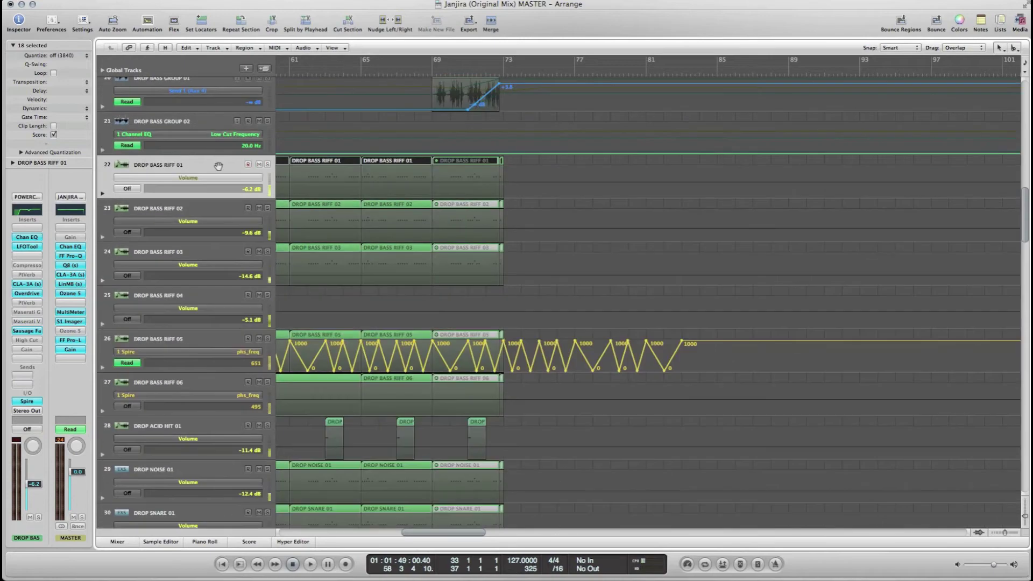
pyautogui.press('a')
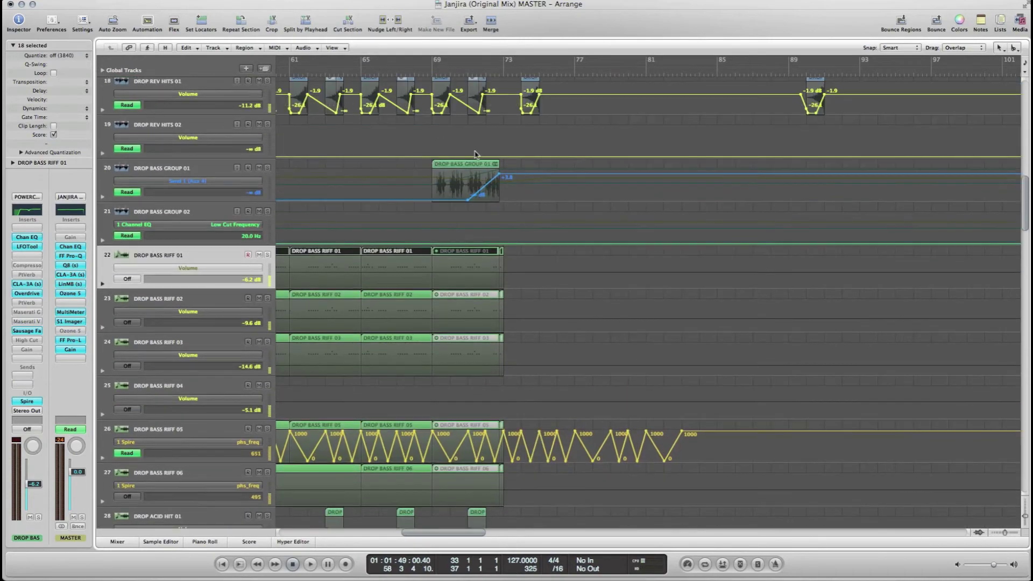
pyautogui.press('a')
# Step: Cycle bars 69 to 74 and play the DROP BASS GROUP 01 region soloed, with its track's channel strip displayed
pyautogui.click(473, 224)
pyautogui.moveTo(433, 63); pyautogui.dragTo(521, 63)
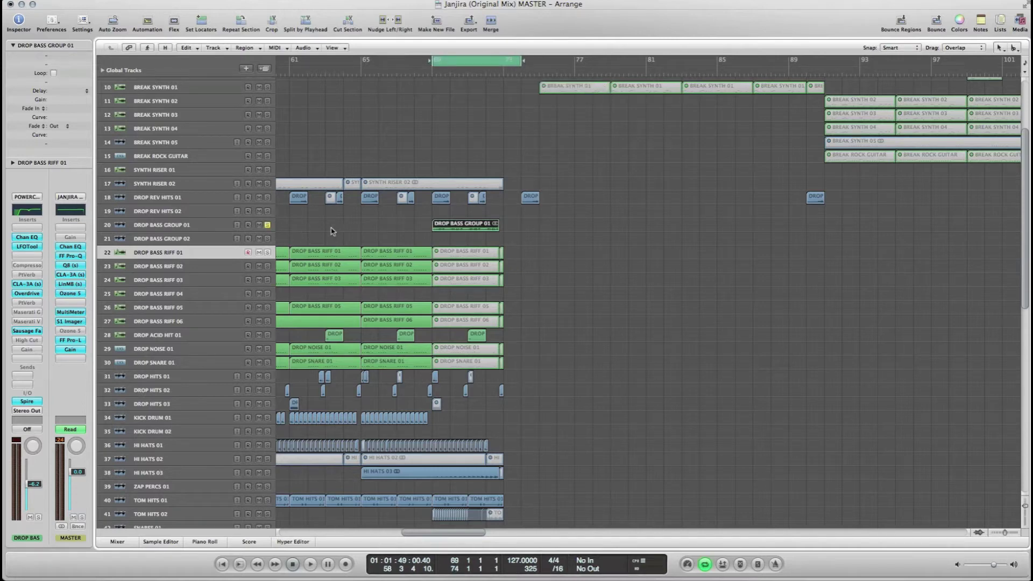
pyautogui.press('space')
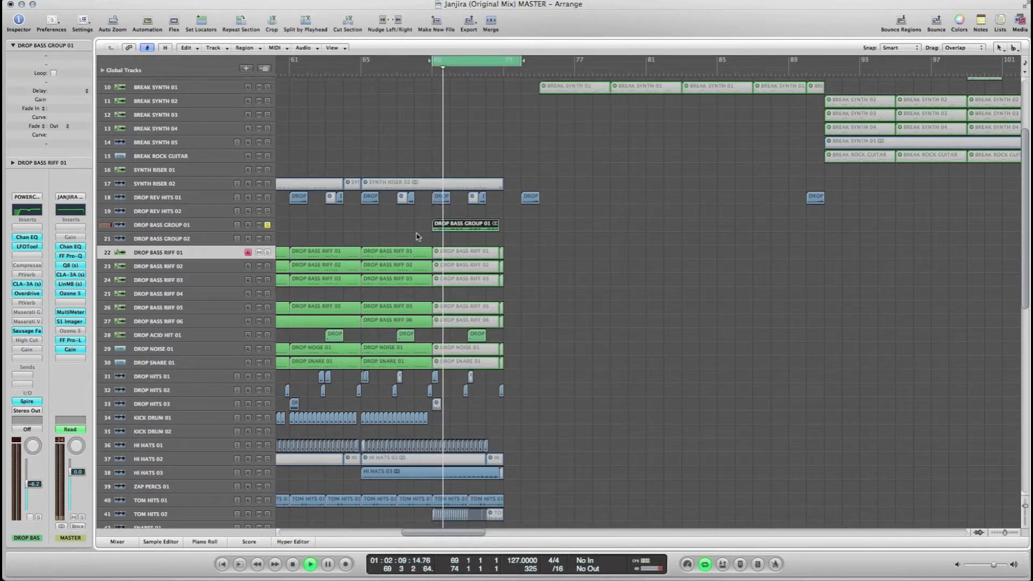
pyautogui.click(208, 225)
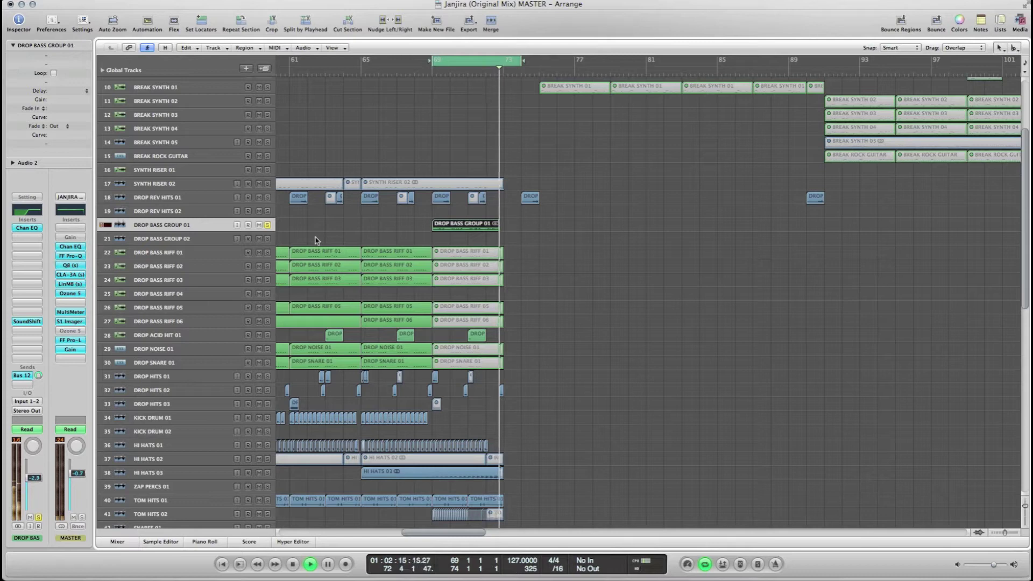
pyautogui.press('space')
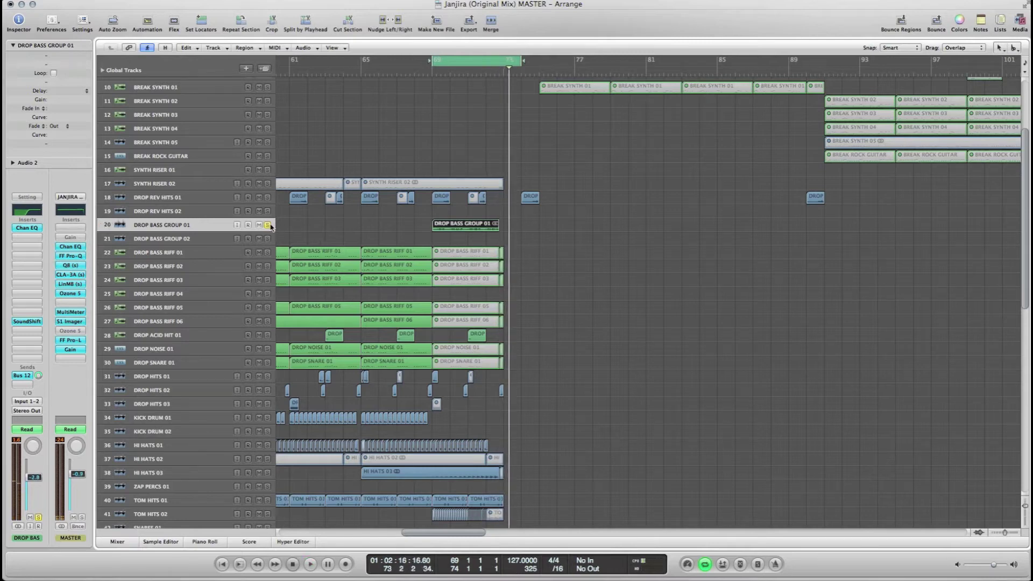
# Step: Mute the DROP BASS GROUP 01 track, select the muted riff, noise and snare regions at bar 69, and unmute the track
pyautogui.click(260, 225)
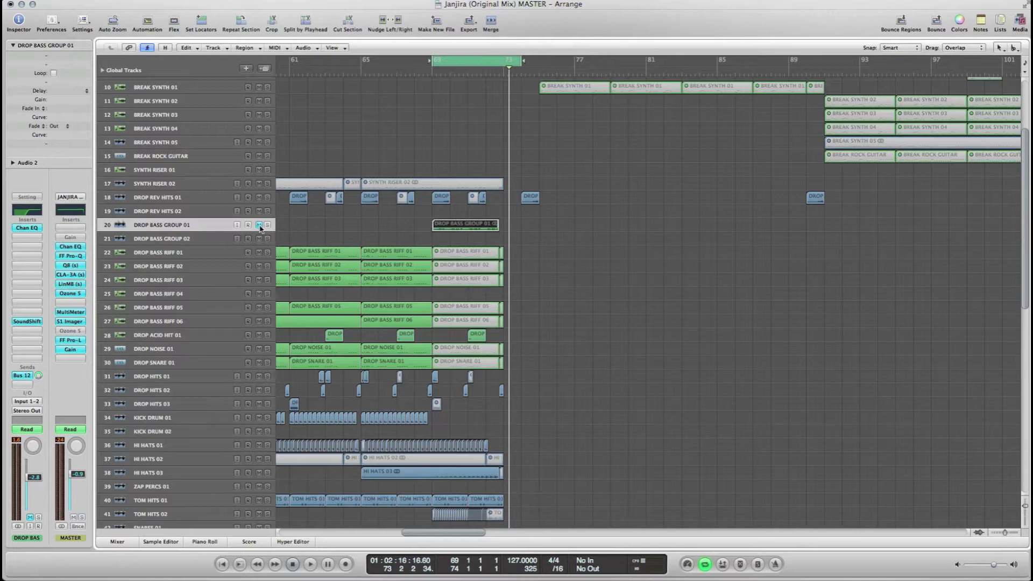
pyautogui.moveTo(525, 256); pyautogui.dragTo(479, 365)
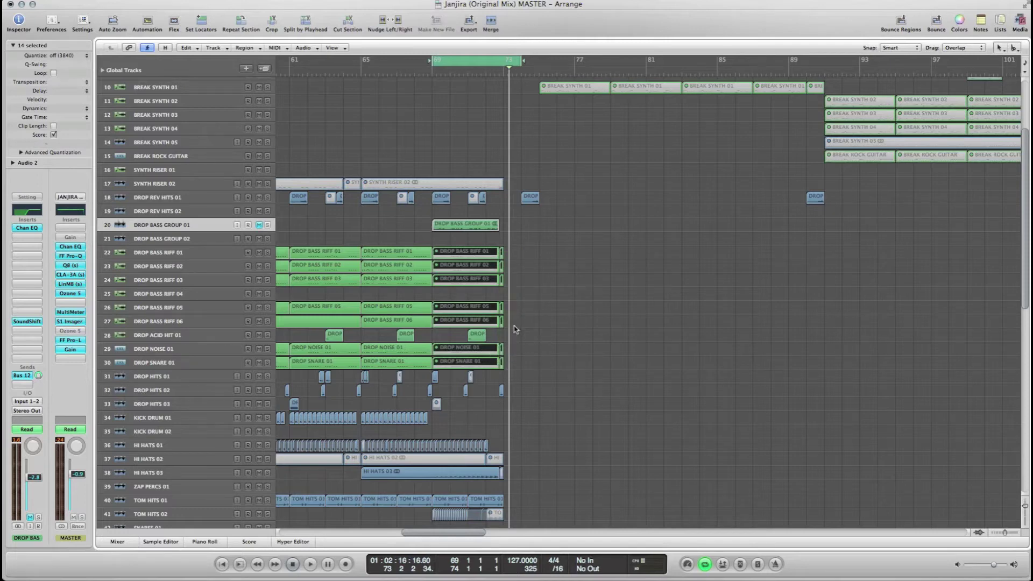
pyautogui.click(471, 225)
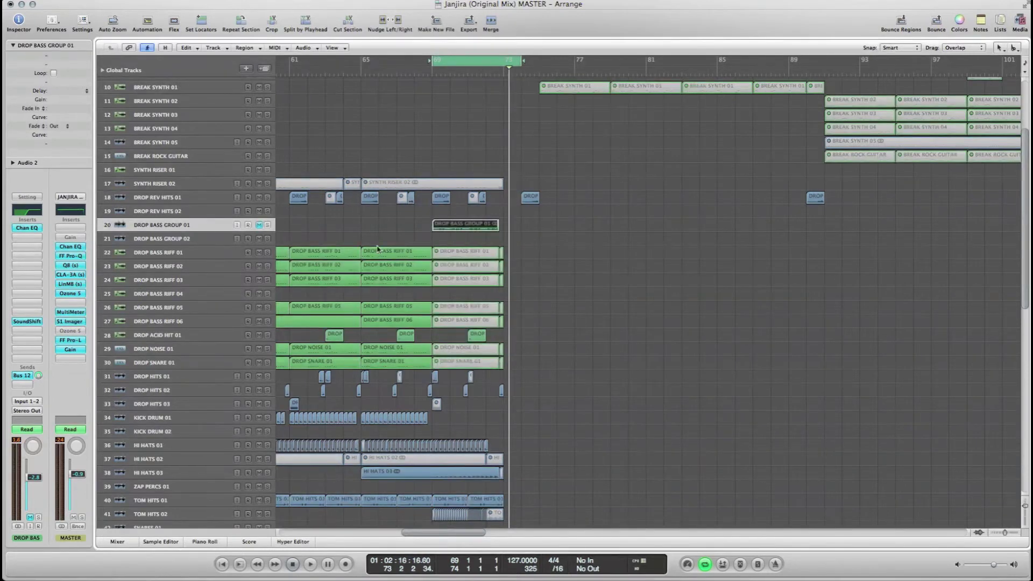
pyautogui.click(259, 225)
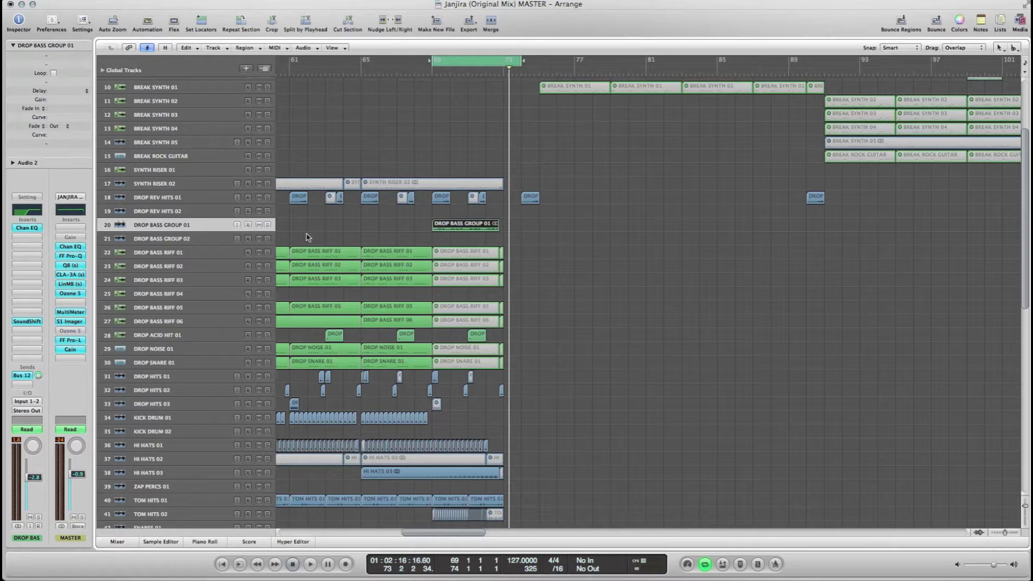
# Step: Inspect the SoundShifter Pitch settings on DROP BASS GROUP 01 and display the Bus 12 aux channel with its TrueVerb
pyautogui.click(27, 322)
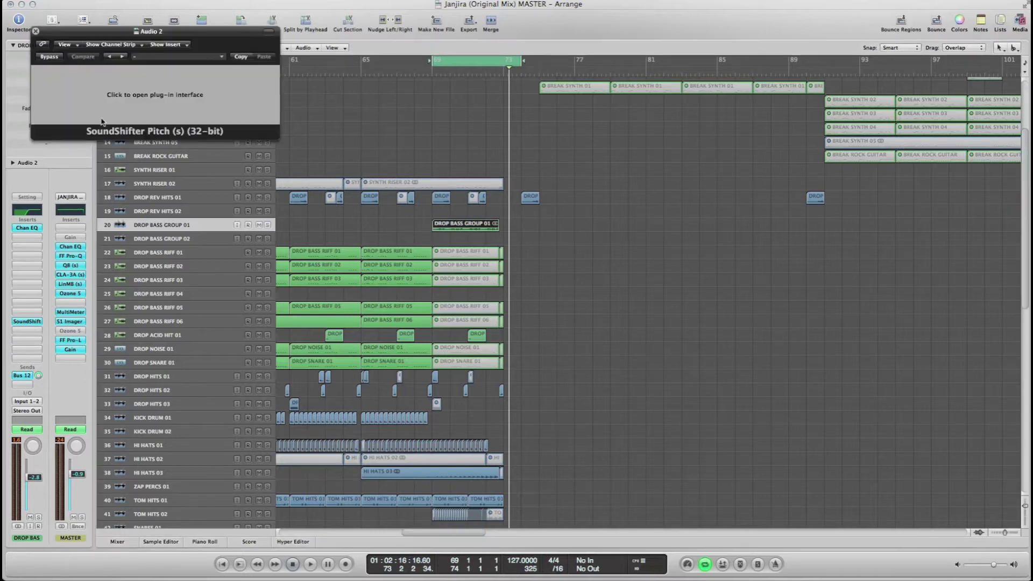
pyautogui.click(143, 112)
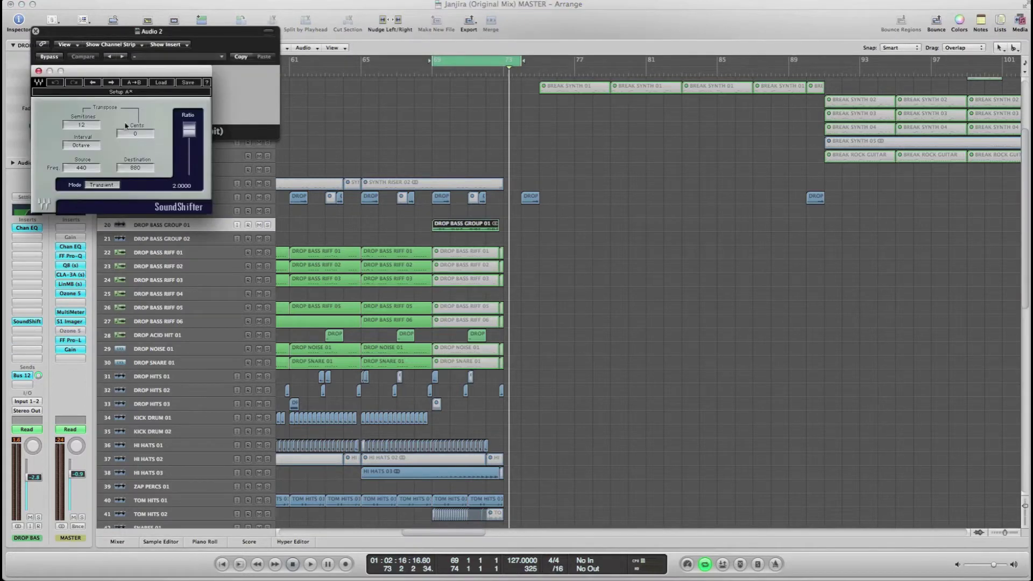
pyautogui.click(39, 71)
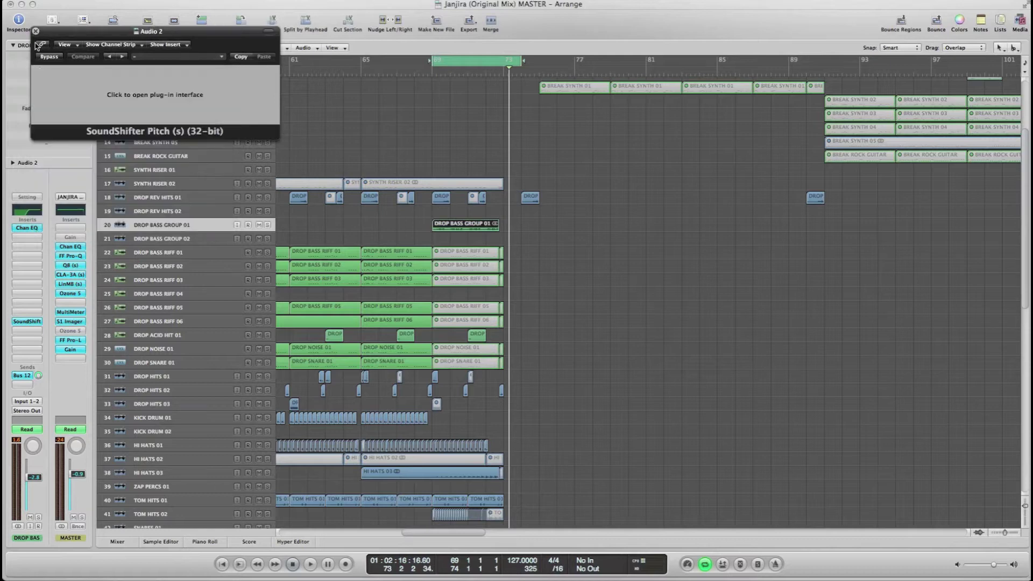
pyautogui.click(36, 31)
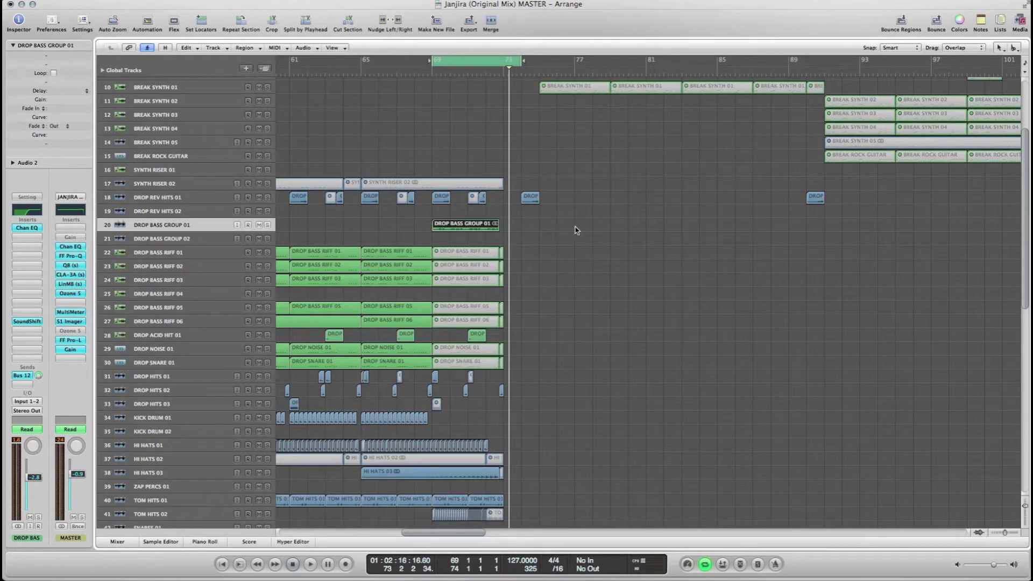
pyautogui.click(25, 377)
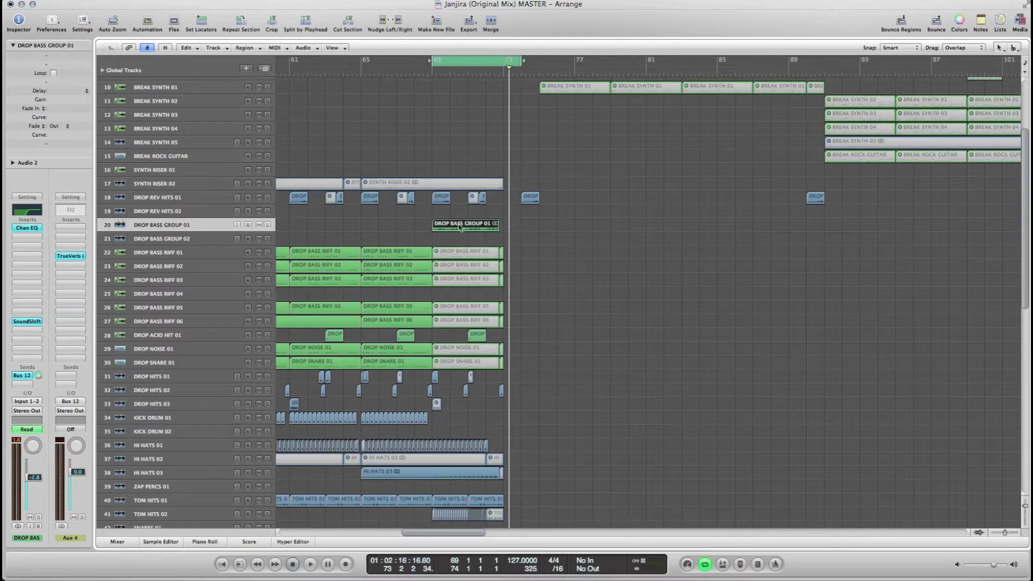
# Step: Turn off the cycle range and show all tracks of the arrangement
pyautogui.press('c')
pyautogui.moveTo(1005, 533); pyautogui.dragTo(1025, 498)
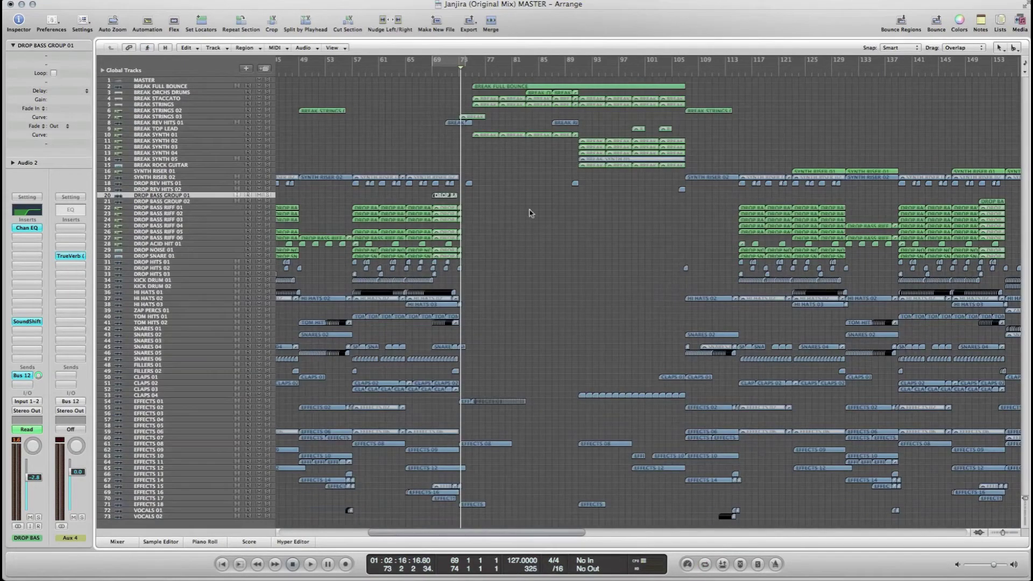
# Step: Play the break from about bar 75 and view the BREAK FULL BOUNCE region's waveform in the Sample Editor
pyautogui.click(474, 73)
pyautogui.press('space')
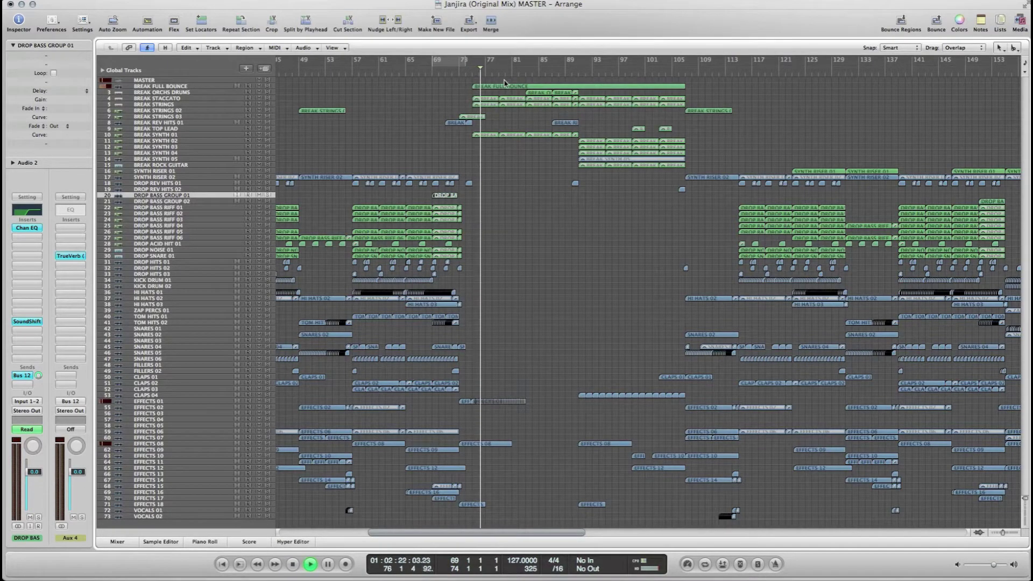
pyautogui.doubleClick(525, 86)
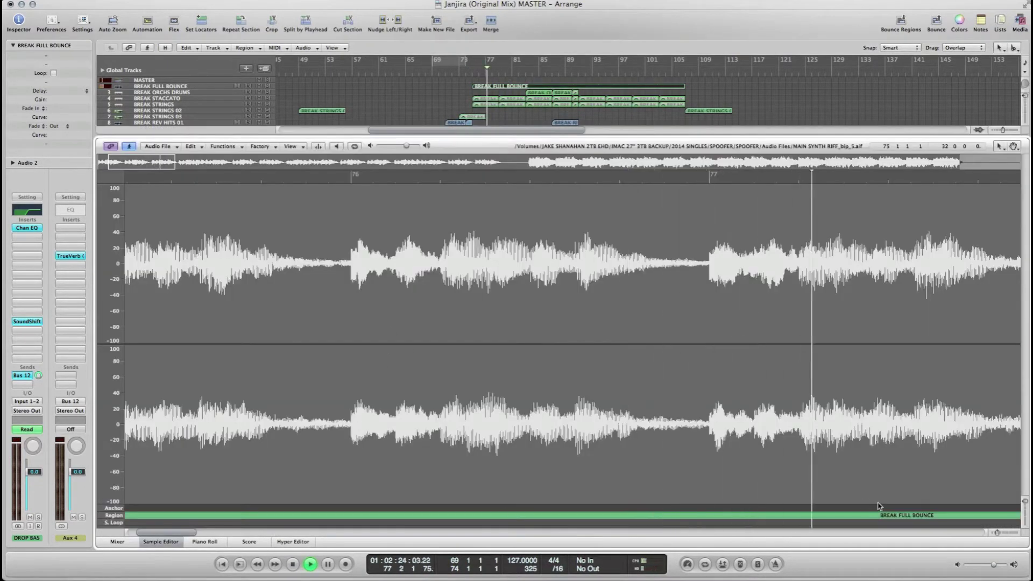
pyautogui.press('w')
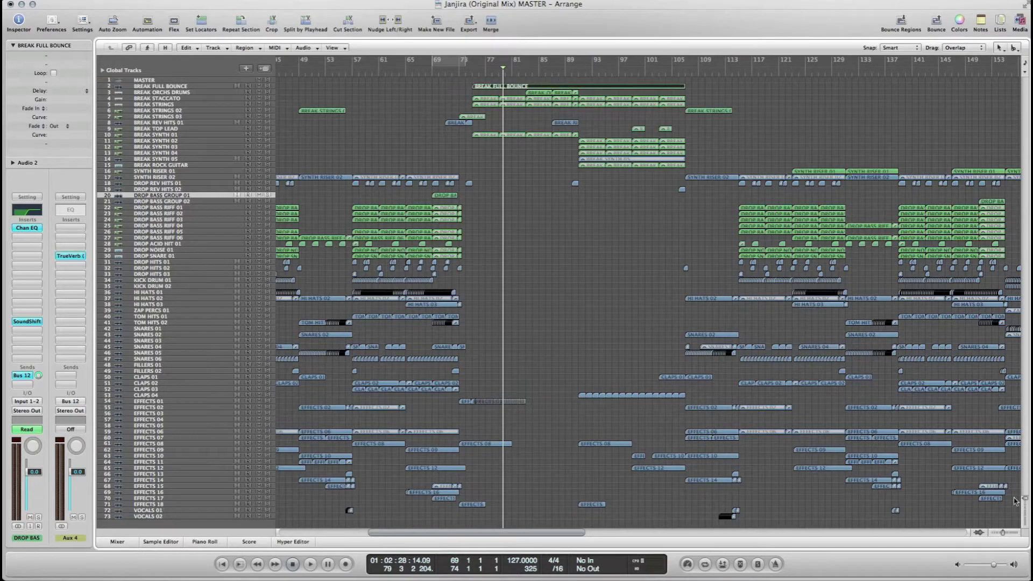
# Step: Mute the BREAK FULL BOUNCE track and unmute the staccato, strings, synth and rock guitar regions between bars 75 and 107
pyautogui.click(483, 205)
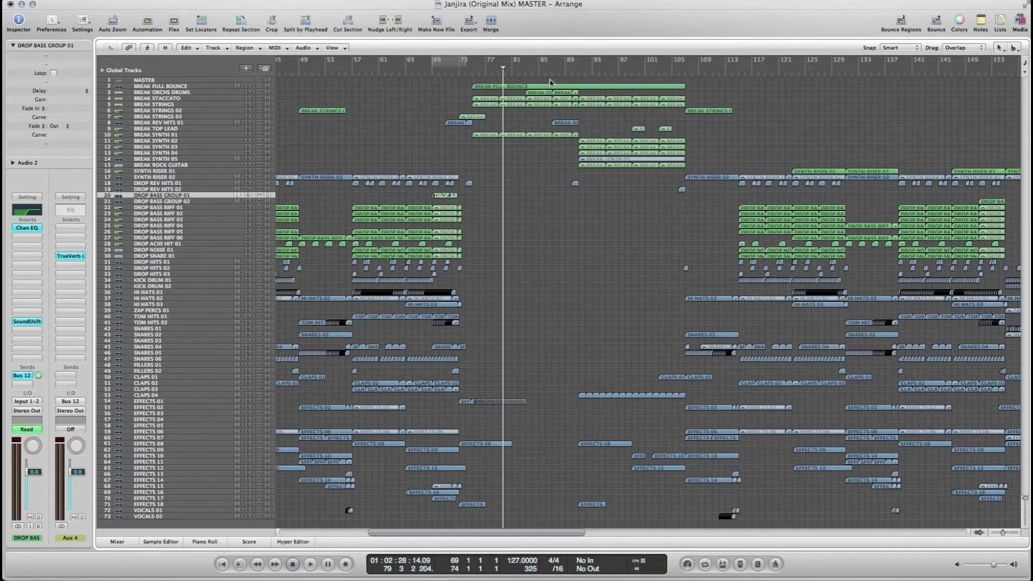
pyautogui.press('super+Down')
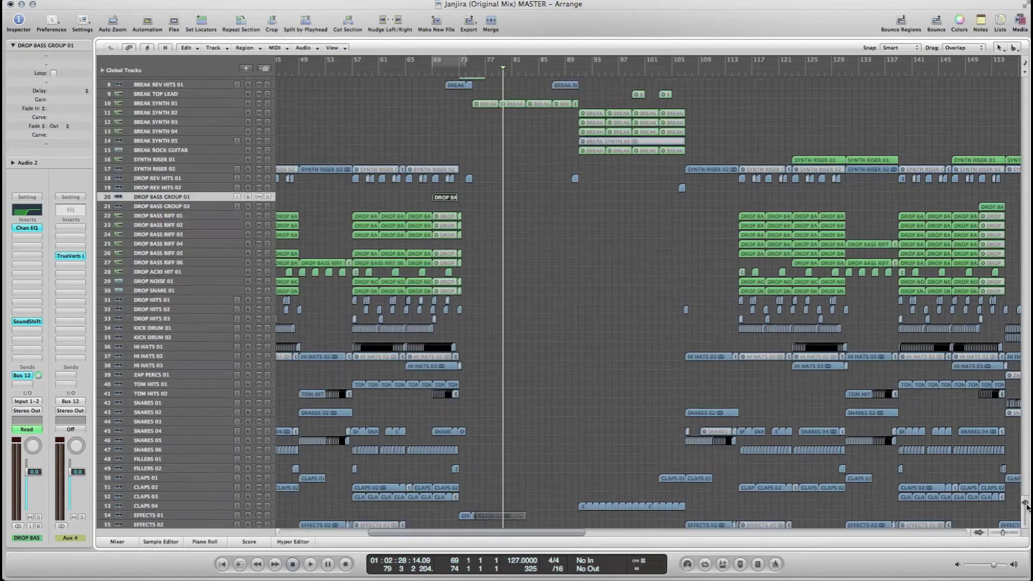
pyautogui.press('super+Right')
pyautogui.scroll(5, 709, 298)
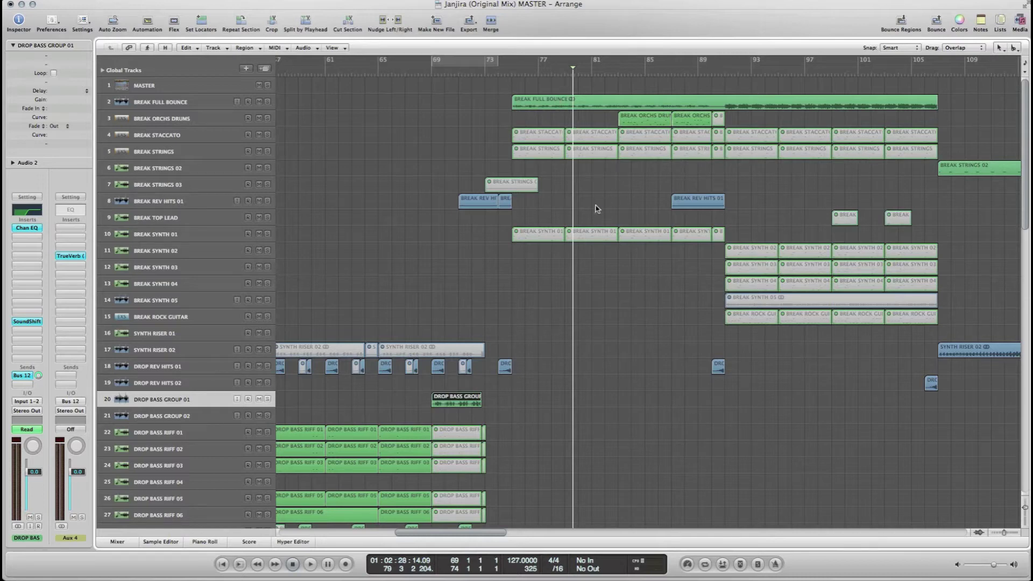
pyautogui.click(260, 102)
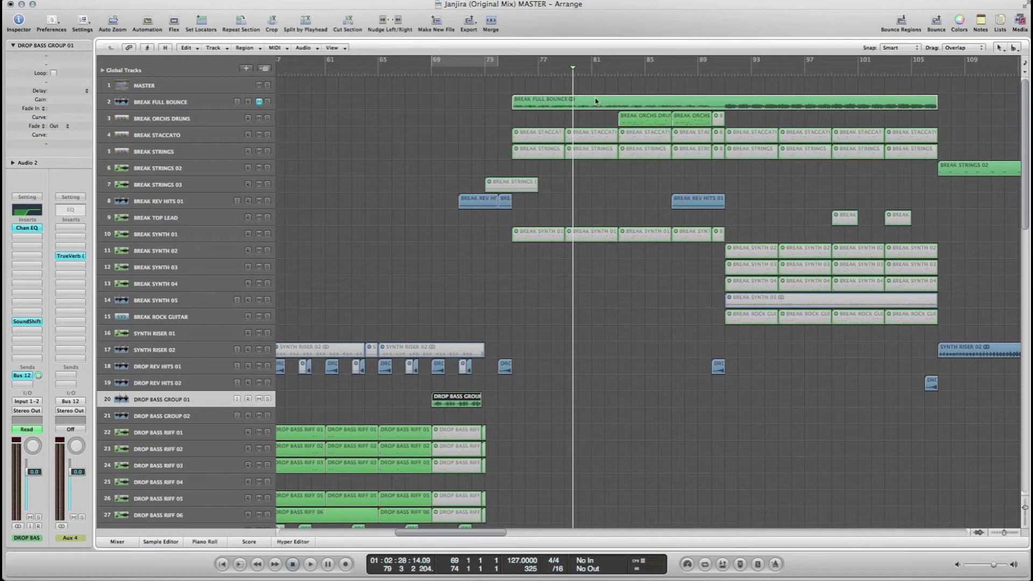
pyautogui.moveTo(422, 143); pyautogui.dragTo(925, 151)
pyautogui.moveTo(923, 340); pyautogui.dragTo(509, 228)
# Step: Cycle bars 75 to 107 and play the break with the BREAK STACCATO and BREAK STRINGS tracks soloed
pyautogui.moveTo(513, 61); pyautogui.dragTo(939, 80)
pyautogui.press('space')
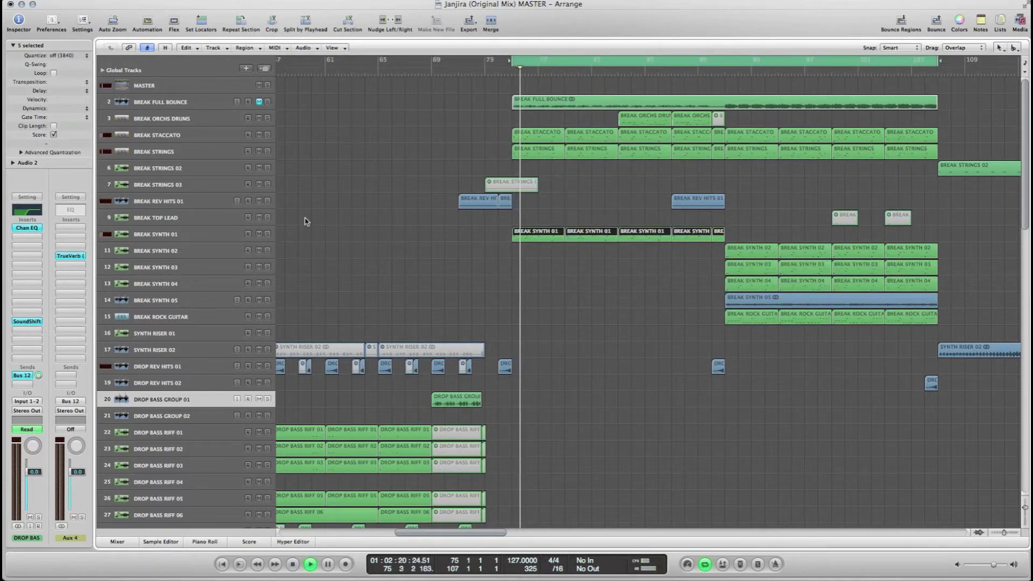
pyautogui.click(267, 135)
pyautogui.click(267, 151)
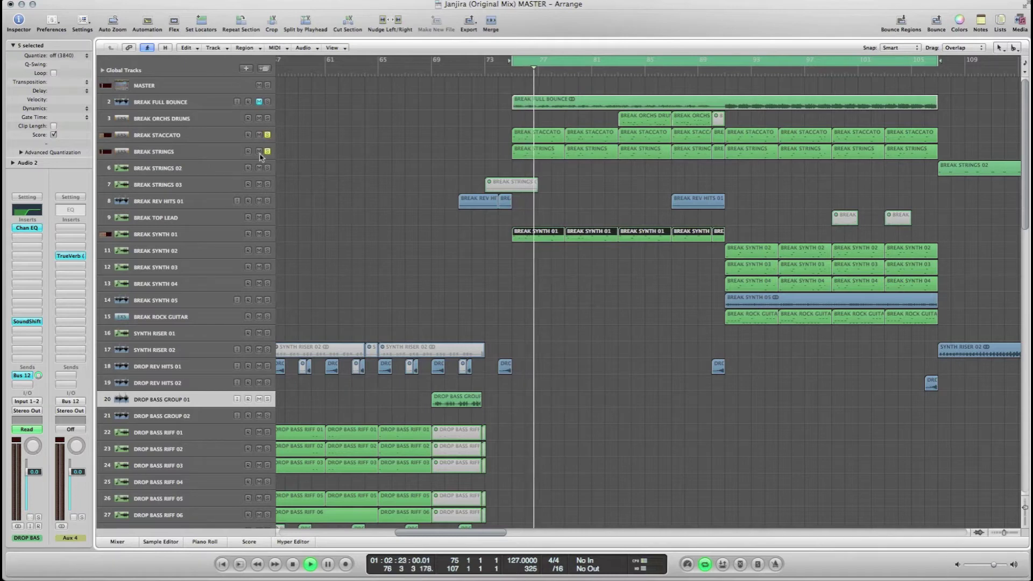
pyautogui.click(226, 152)
pyautogui.click(211, 136)
pyautogui.press('space')
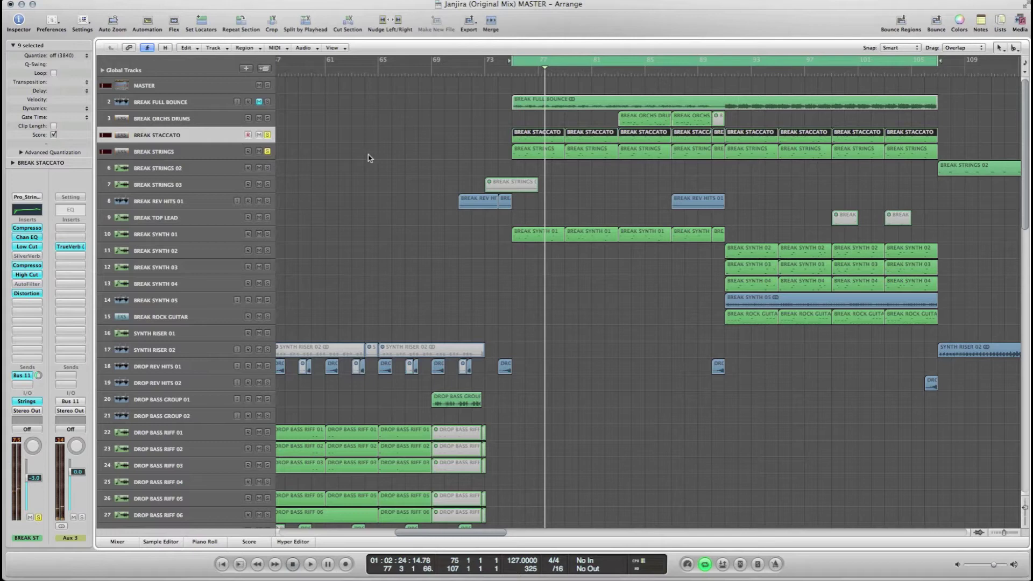
# Step: Inspect the Strings instrument's Basses Staccato setting on BREAK STACCATO and its list of presets
pyautogui.click(38, 401)
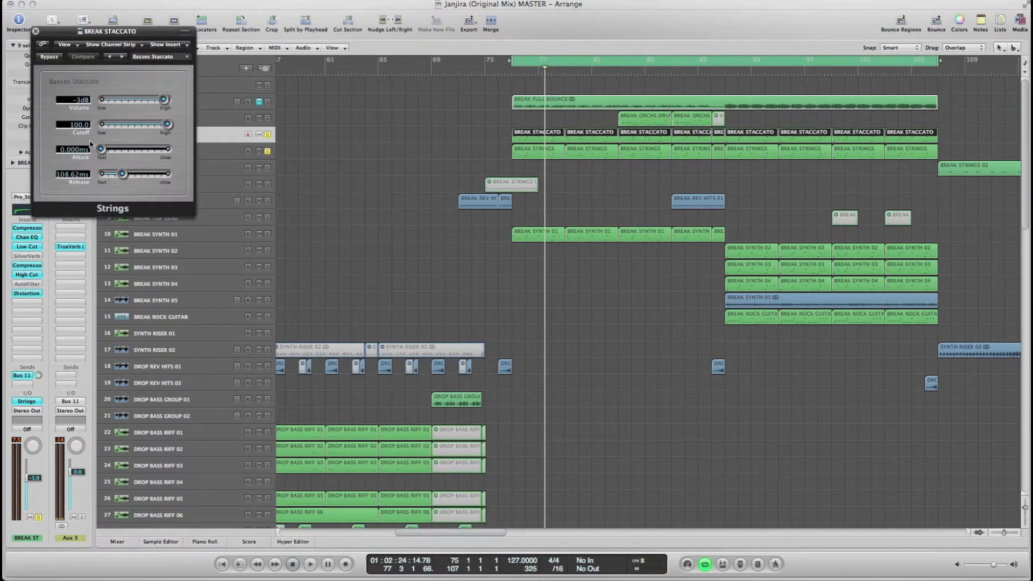
pyautogui.moveTo(147, 33); pyautogui.dragTo(425, 233)
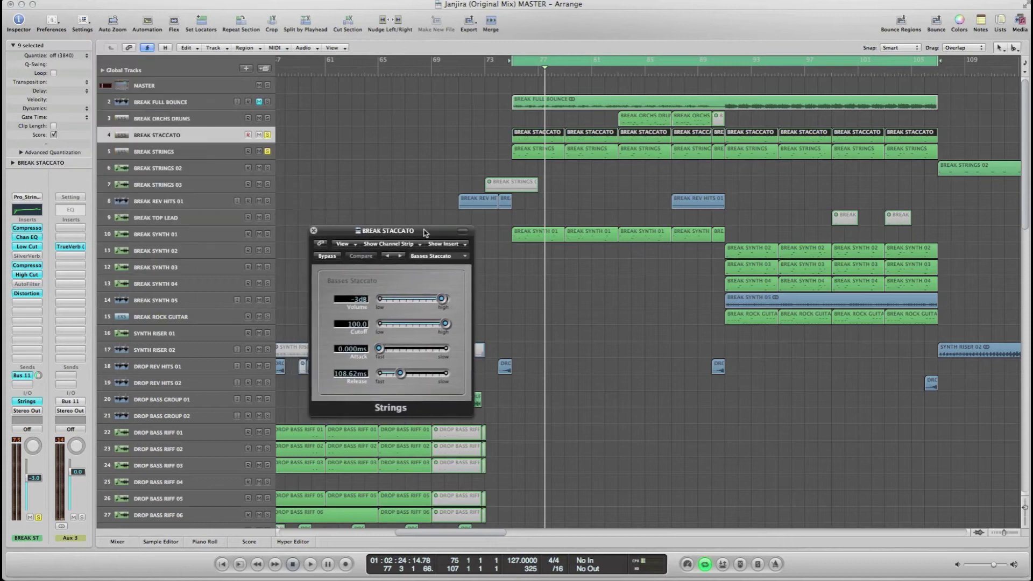
pyautogui.click(463, 256)
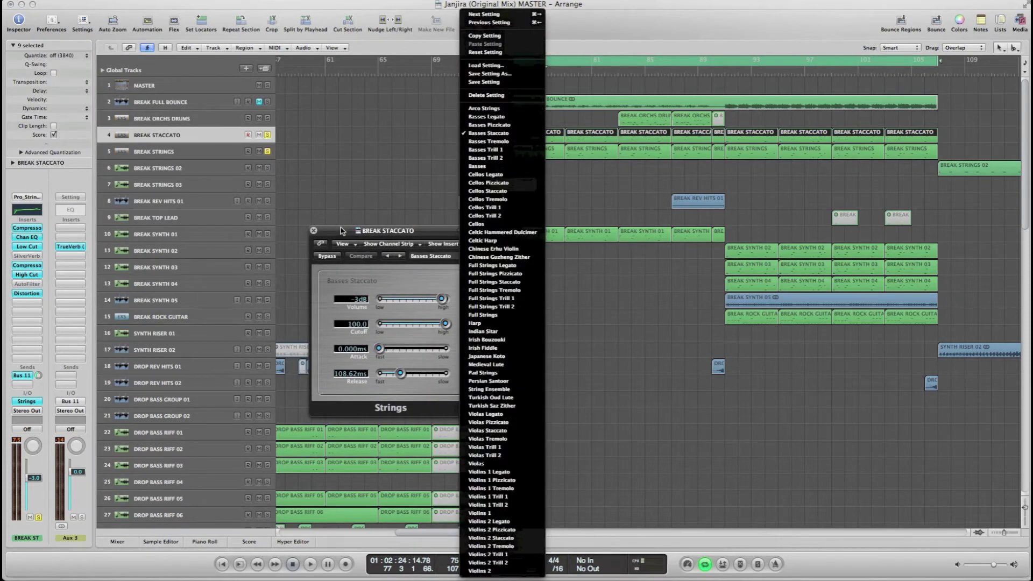
pyautogui.click(314, 231)
pyautogui.click(314, 230)
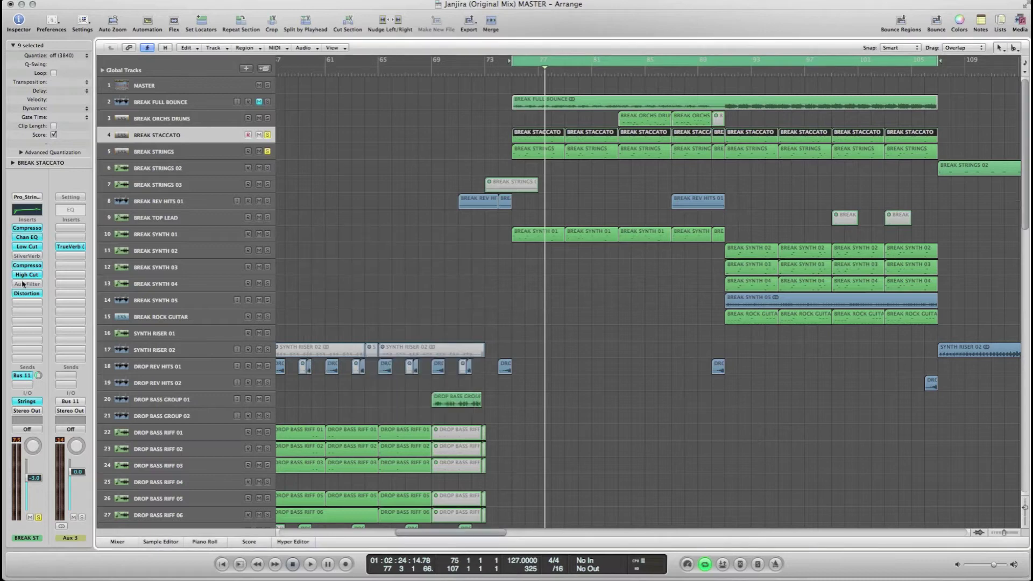
# Step: Compare the channel strips of BREAK STRINGS and BREAK STACCATO, and inspect the first Compressor's settings on BREAK STACCATO
pyautogui.click(207, 149)
pyautogui.click(207, 138)
pyautogui.click(252, 156)
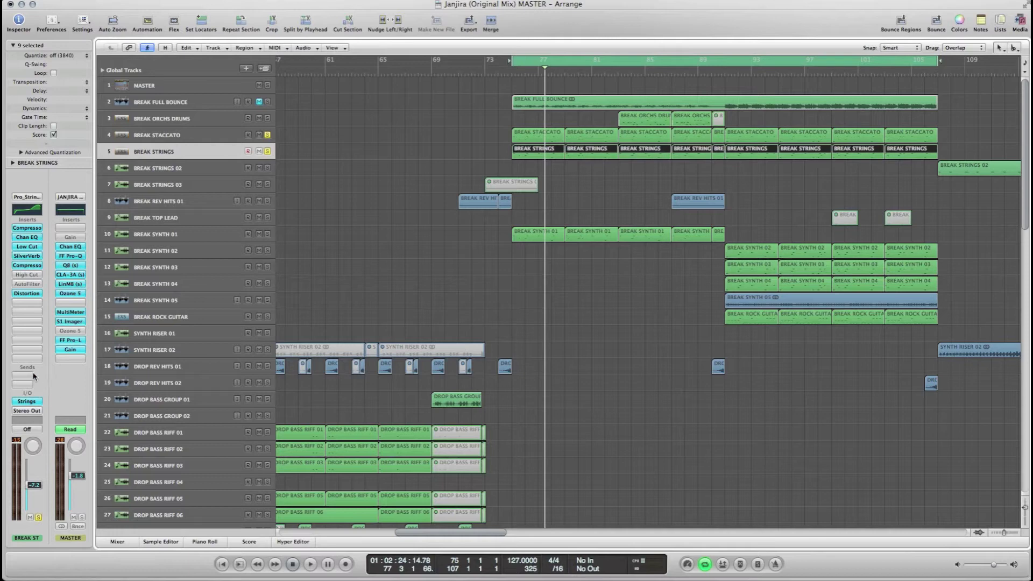
pyautogui.click(166, 138)
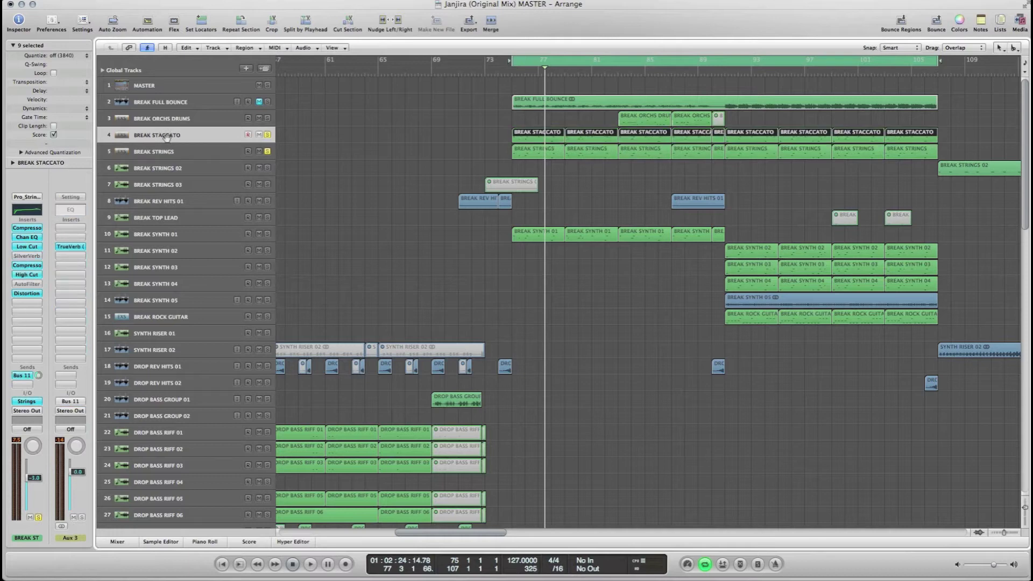
pyautogui.click(31, 229)
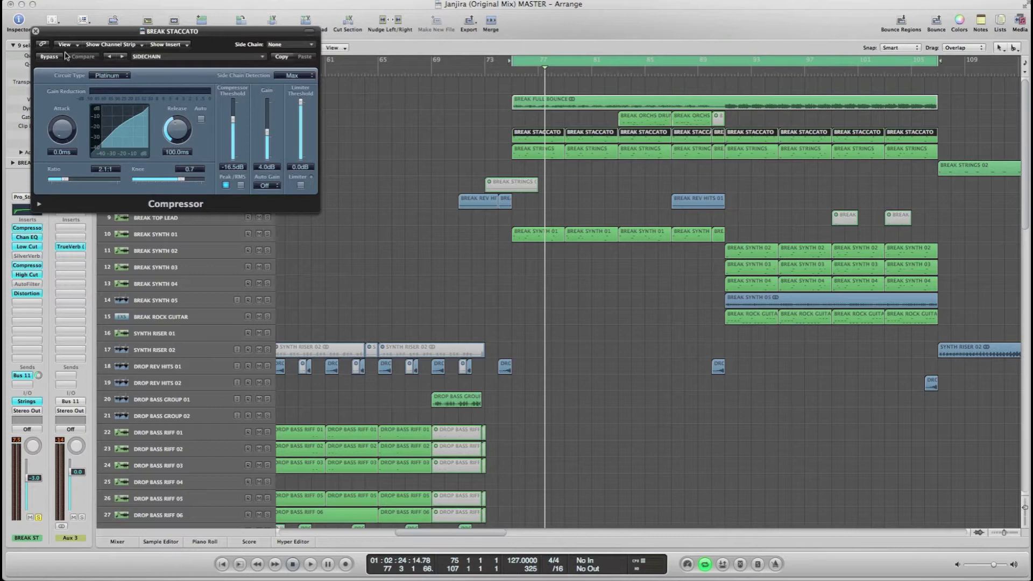
pyautogui.click(36, 31)
pyautogui.click(205, 156)
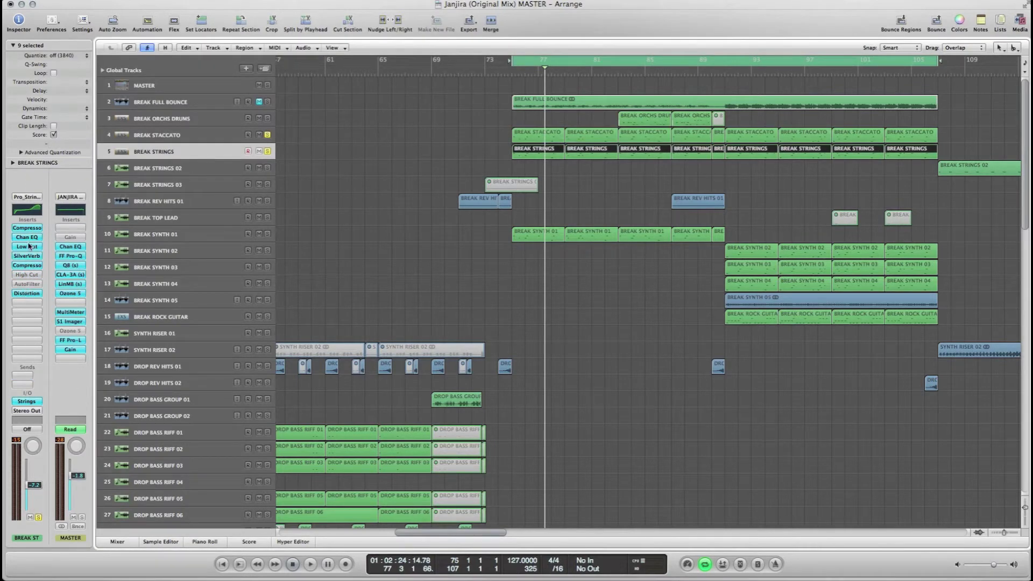
# Step: Unsolo both string tracks and view the notes of their first two staccato and strings regions together in the Piano Roll
pyautogui.moveTo(268, 135); pyautogui.dragTo(266, 152)
pyautogui.moveTo(482, 135); pyautogui.dragTo(605, 157)
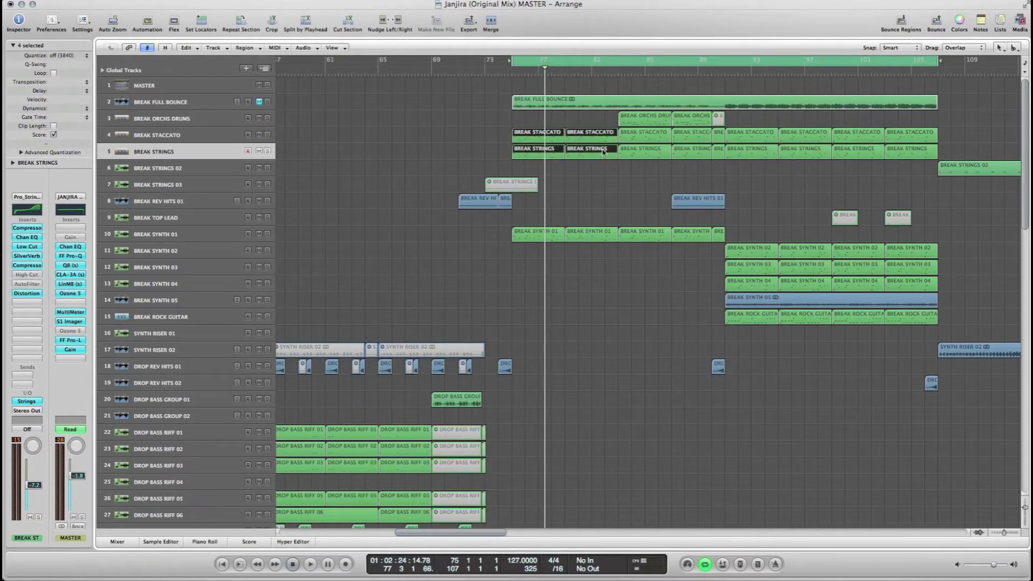
pyautogui.press('p')
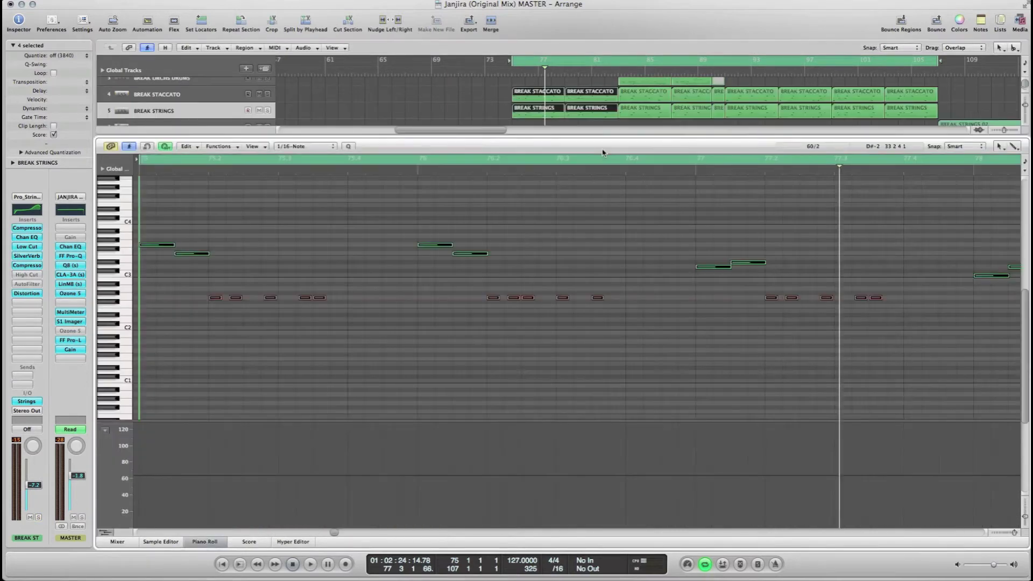
pyautogui.click(1003, 532)
pyautogui.hscroll(10, 331, 535)
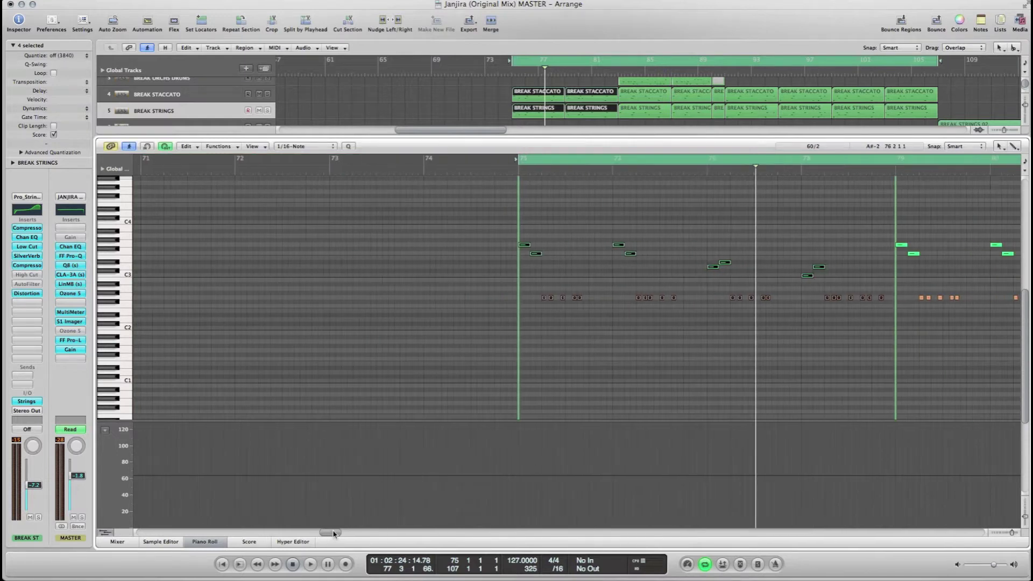
pyautogui.click(200, 542)
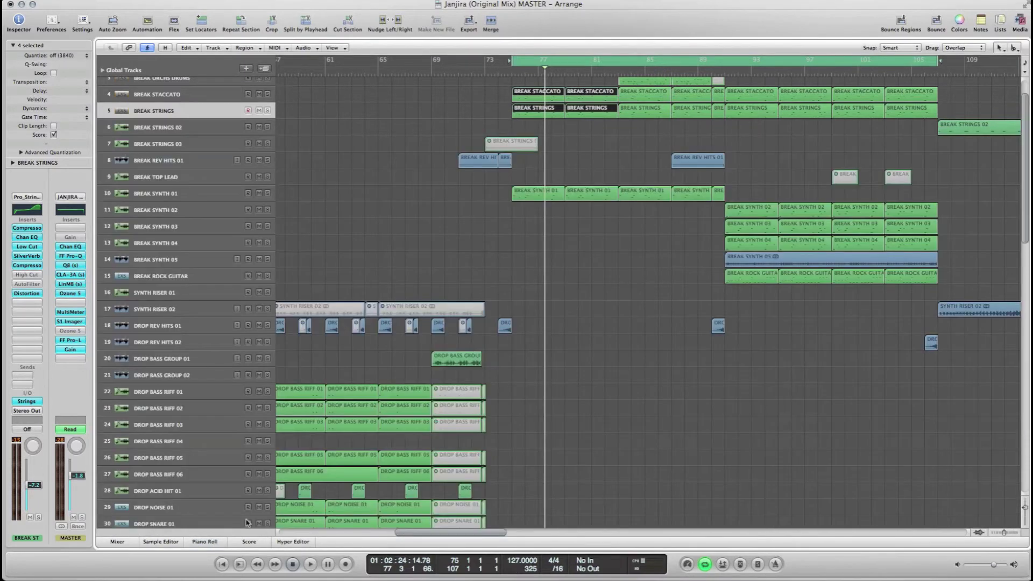
# Step: Replace the cycle range with bars 91 to 107, around the BREAK SYNTH 02 to 05 and BREAK ROCK GUITAR layers
pyautogui.scroll(3, 616, 216)
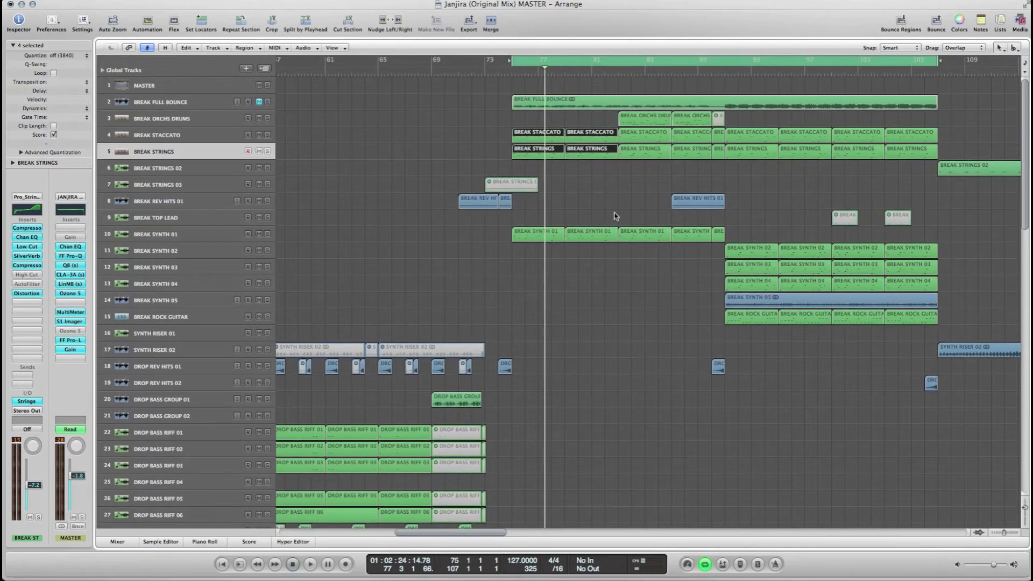
pyautogui.moveTo(694, 325); pyautogui.dragTo(961, 257)
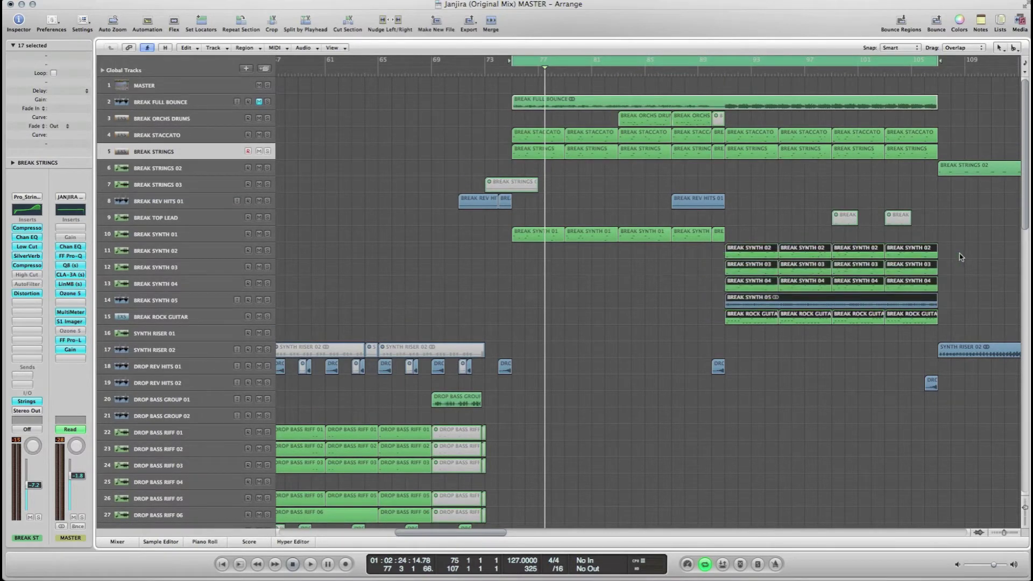
pyautogui.click(642, 280)
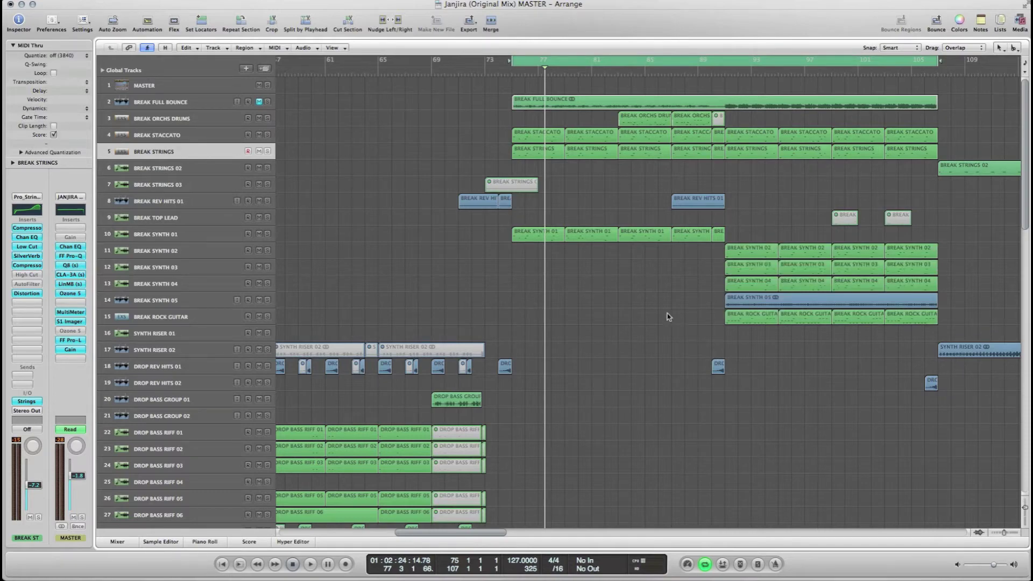
pyautogui.moveTo(1003, 535); pyautogui.dragTo(1002, 536)
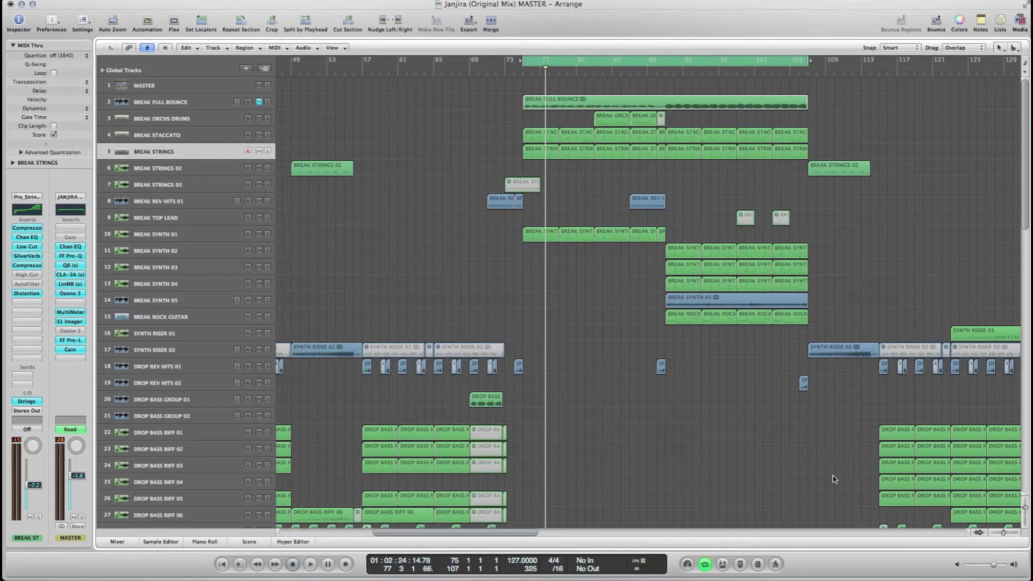
pyautogui.hscroll(10, 538, 359)
pyautogui.hscroll(-7, 538, 359)
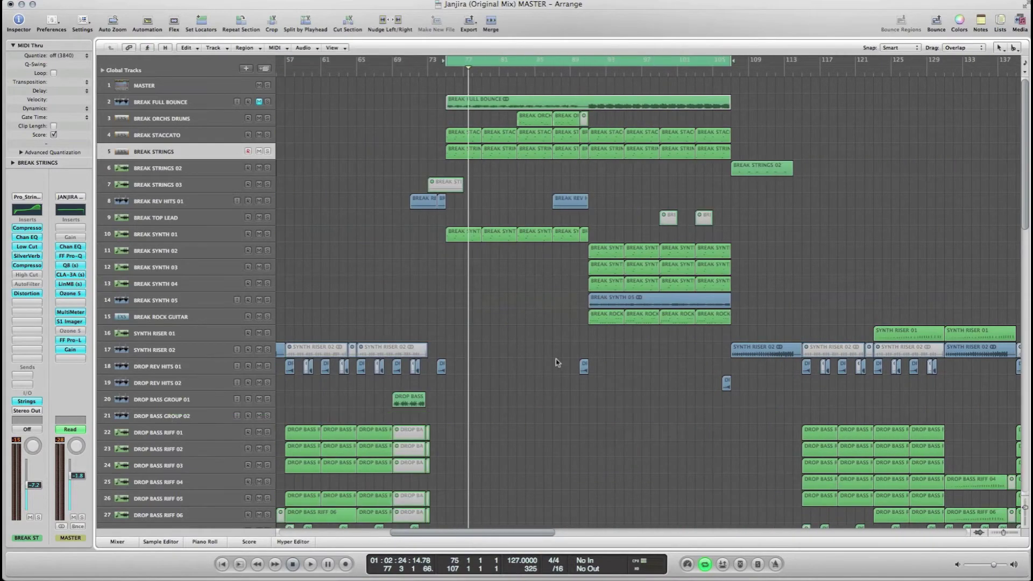
pyautogui.click(577, 59)
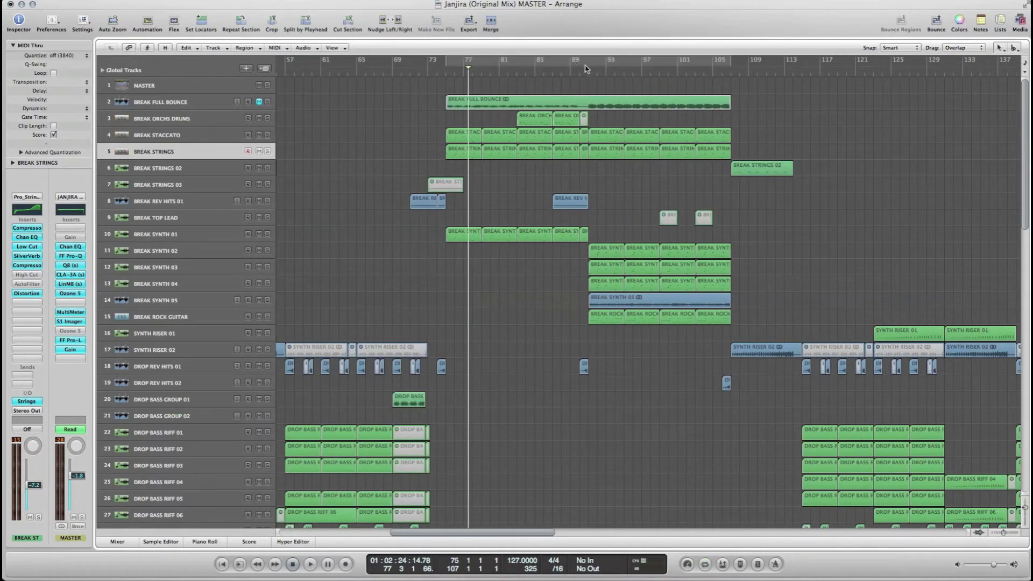
pyautogui.moveTo(592, 65); pyautogui.dragTo(732, 65)
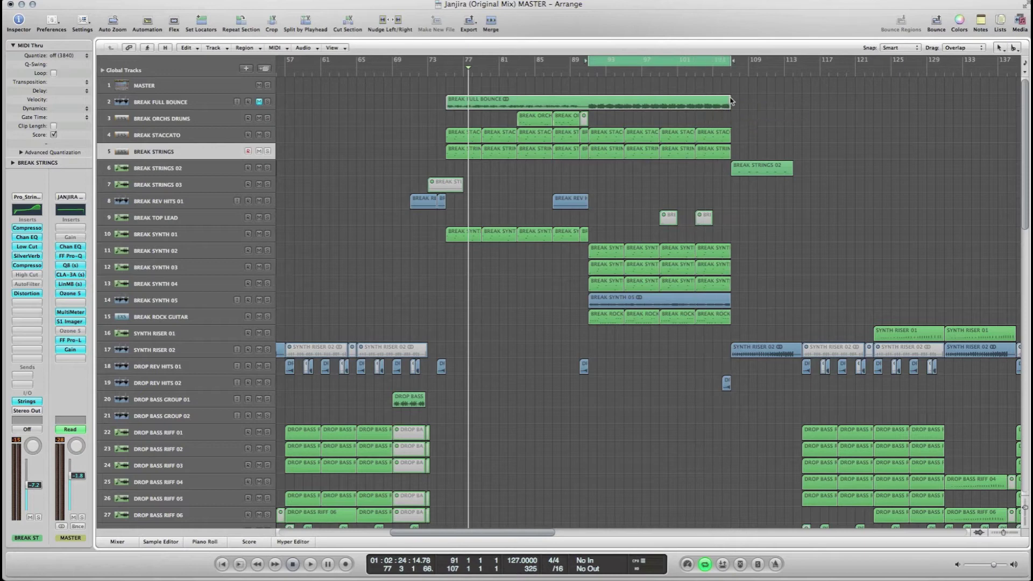
# Step: Solo the BREAK ROCK GUITAR track and play its regions with their notes displayed in the Piano Roll
pyautogui.click(197, 288)
pyautogui.click(197, 301)
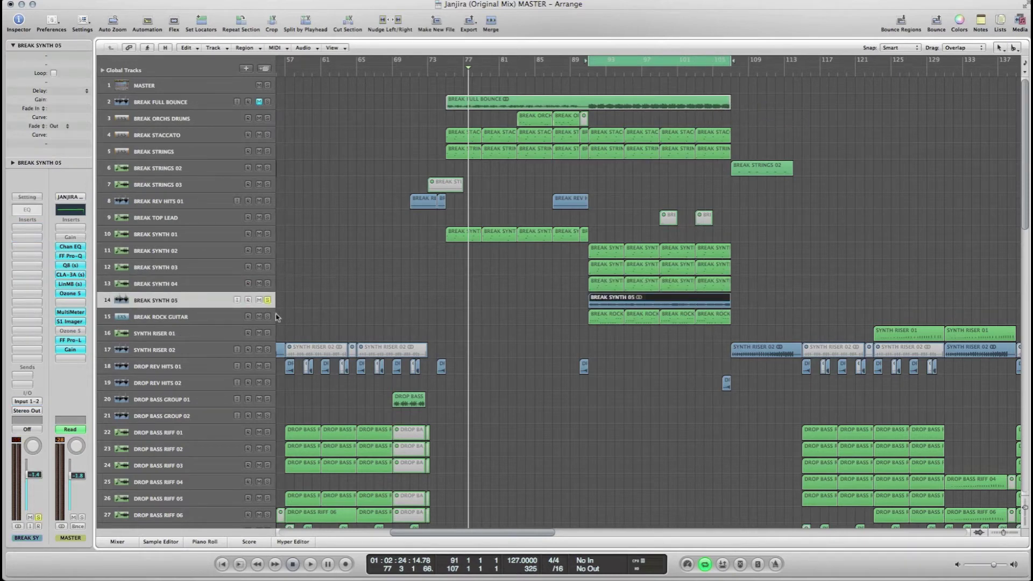
pyautogui.click(202, 320)
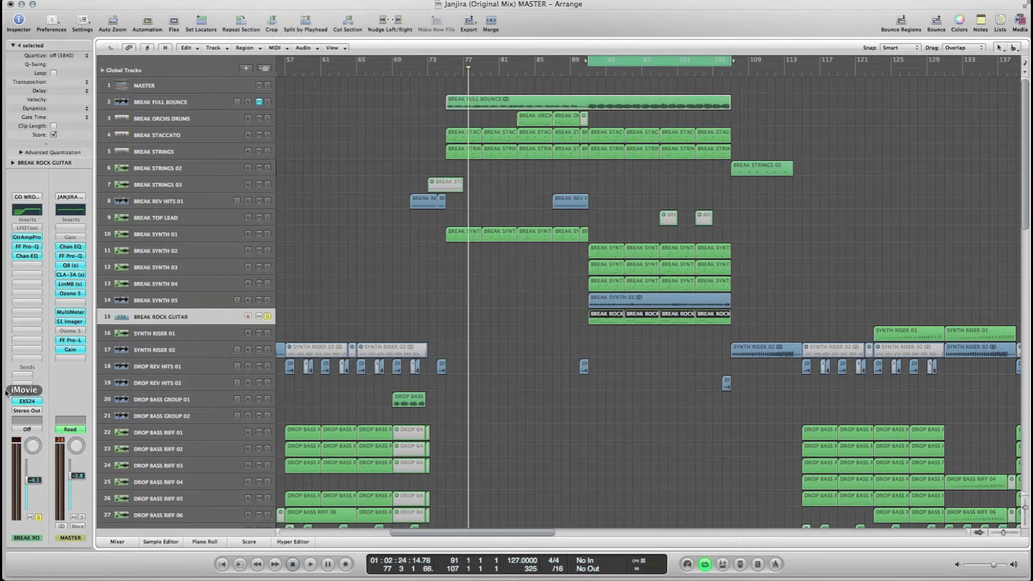
pyautogui.press('space')
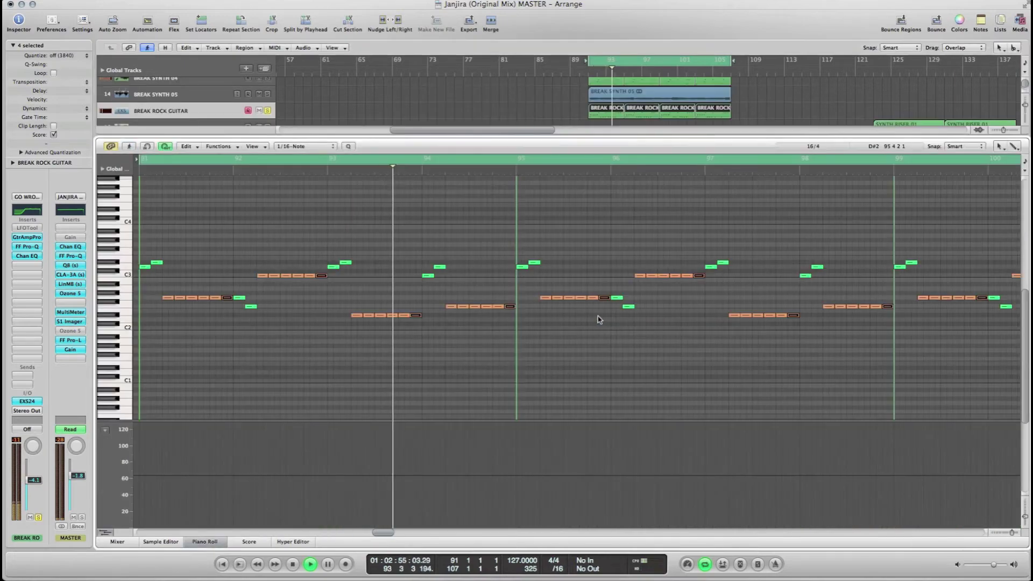
pyautogui.click(204, 542)
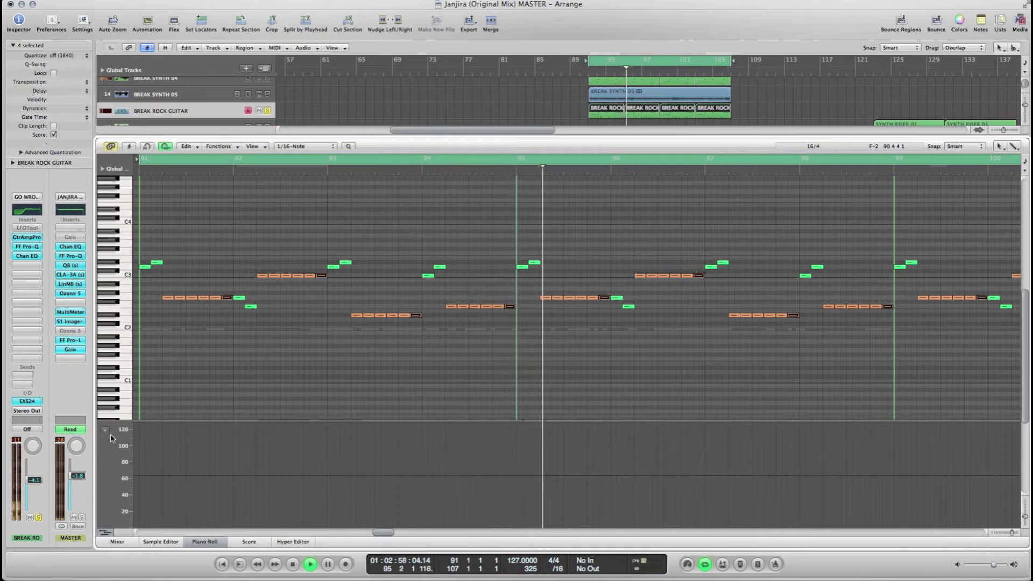
pyautogui.press('space')
# Step: Highlight the guitar riff's two opening notes at bar 91, the two notes at bar 93 and the C3 note just before them
pyautogui.moveTo(155, 269); pyautogui.dragTo(140, 252)
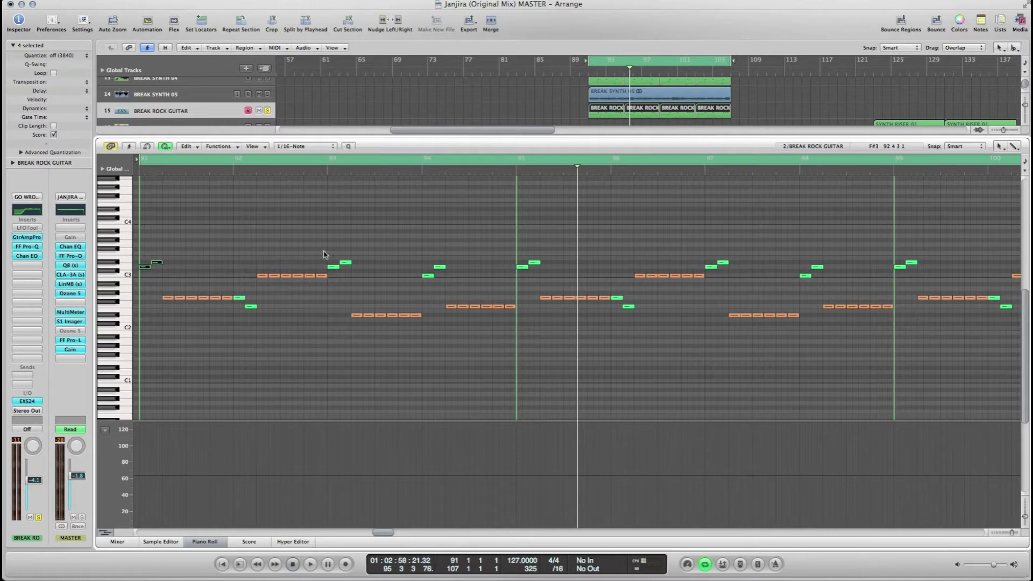
pyautogui.moveTo(333, 246); pyautogui.dragTo(345, 267)
pyautogui.click(322, 276)
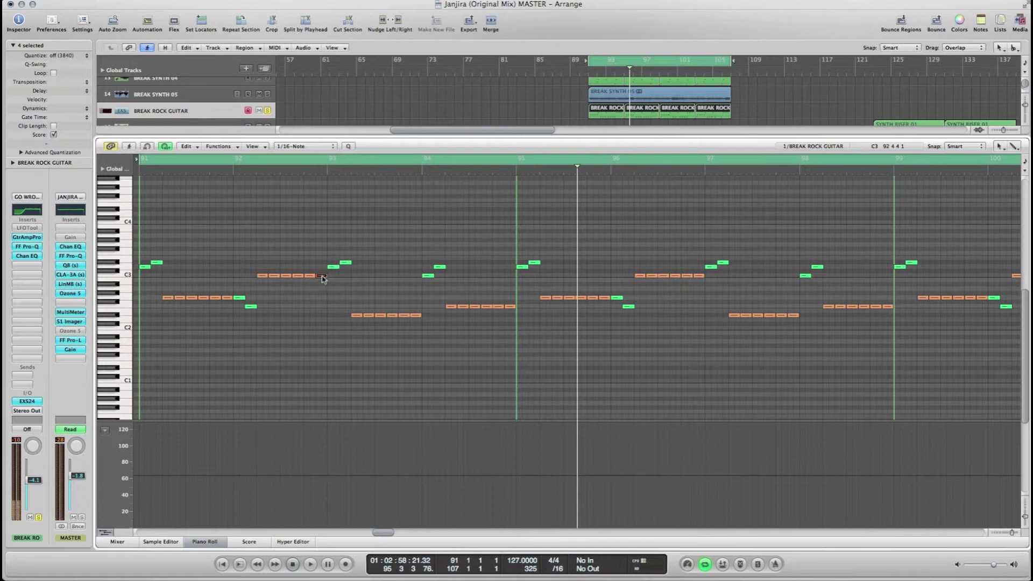
# Step: Highlight the guitar riff's two notes at bar 93, play the riff and close the Piano Roll
pyautogui.moveTo(333, 253); pyautogui.dragTo(341, 268)
pyautogui.press('space')
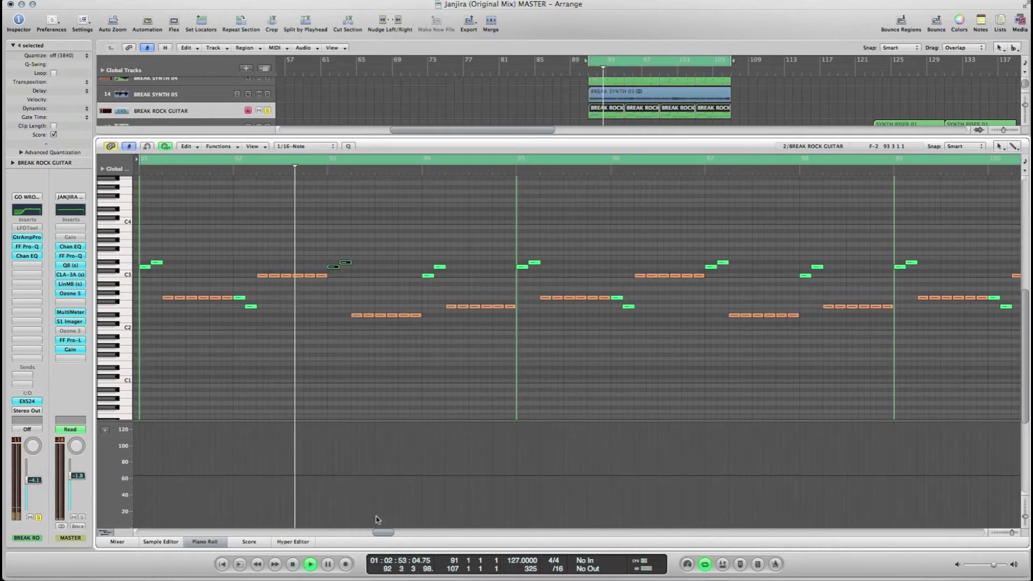
pyautogui.press('space')
pyautogui.click(215, 542)
# Step: Play the cycle with BREAK SYNTH 05 soloed, and switch the solo to BREAK SYNTH 04 during playback
pyautogui.scroll(5, 503, 161)
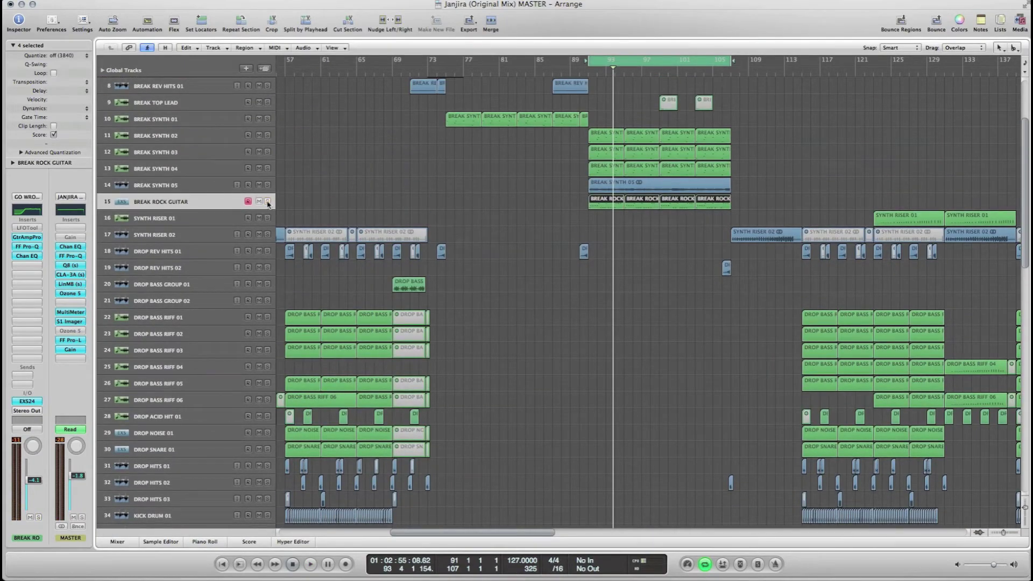
pyautogui.scroll(3, 285, 208)
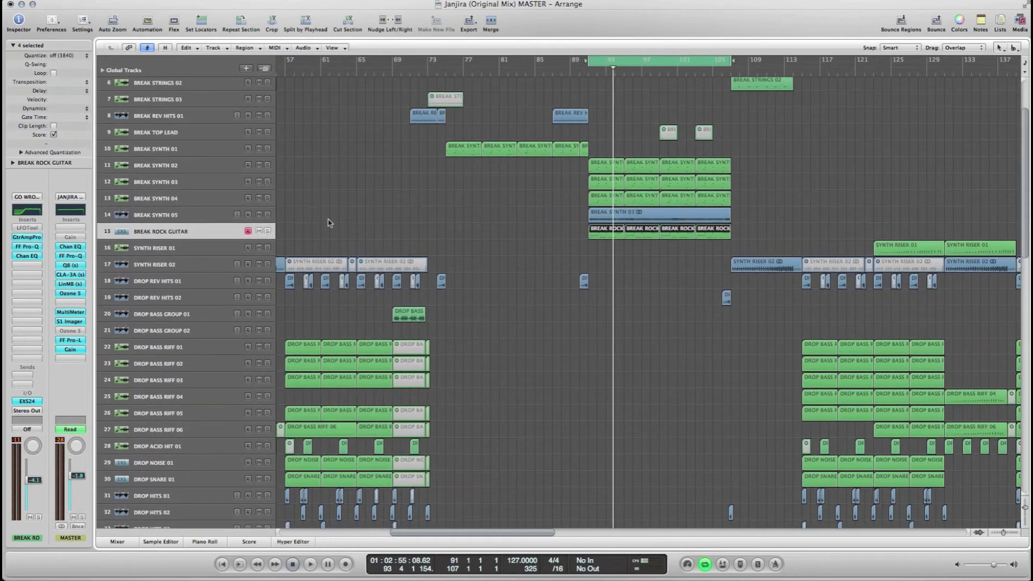
pyautogui.press('space')
pyautogui.click(204, 238)
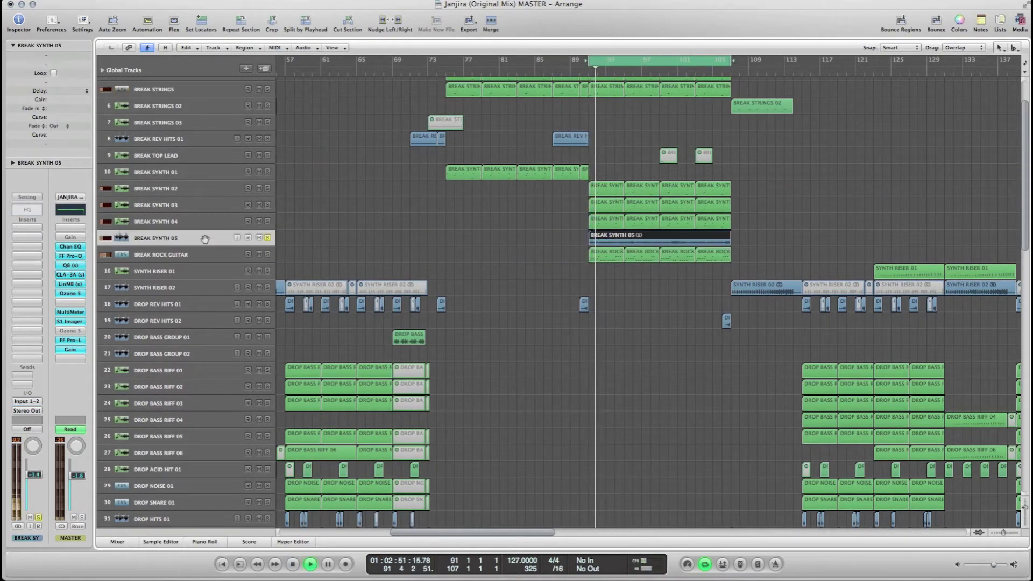
pyautogui.click(268, 221)
pyautogui.click(267, 238)
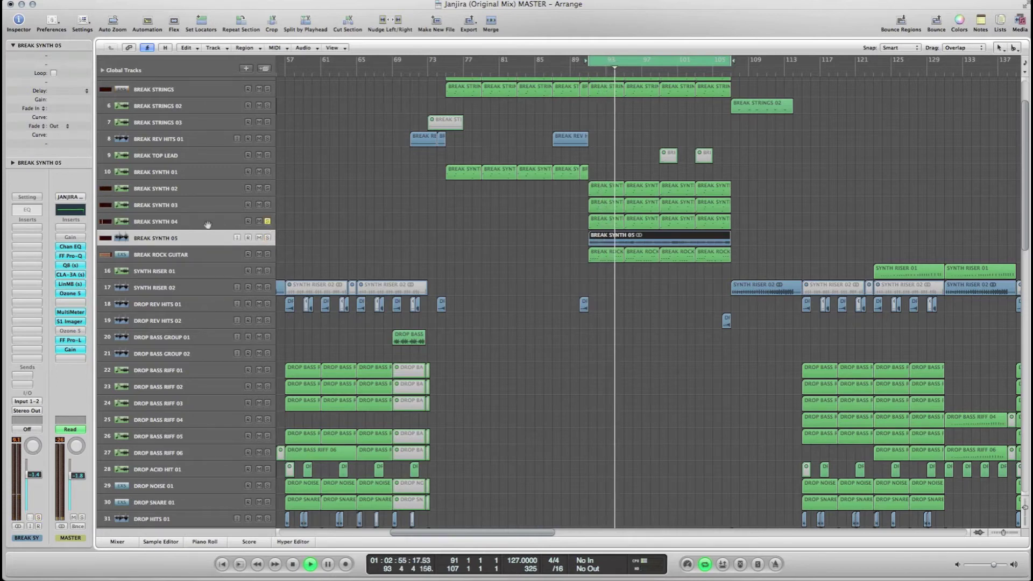
# Step: Audition BREAK SYNTH 03 and BREAK SYNTH 02 soloed in turn with each track selected, and stop playback
pyautogui.click(208, 225)
pyautogui.click(267, 205)
pyautogui.click(267, 221)
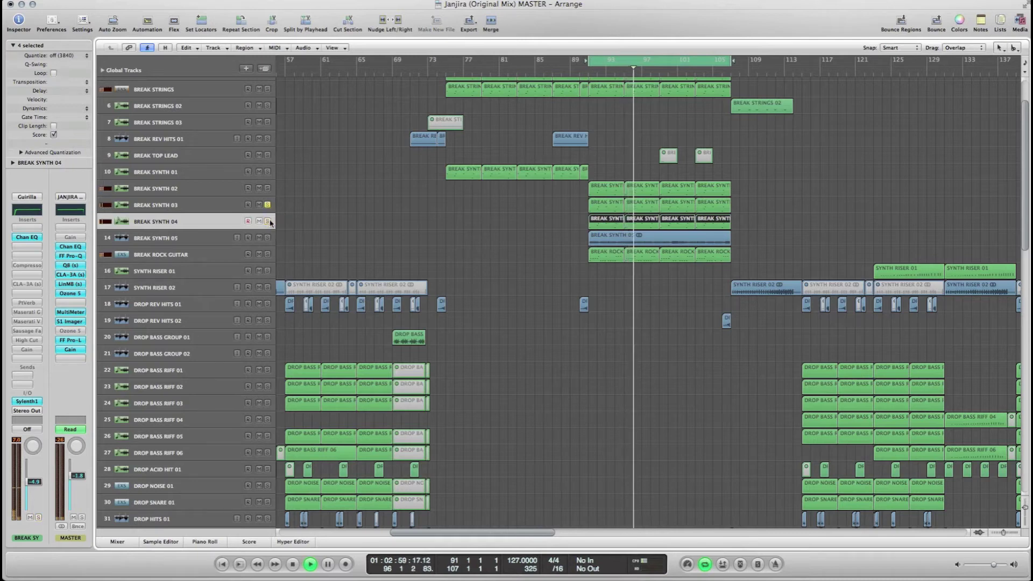
pyautogui.click(223, 205)
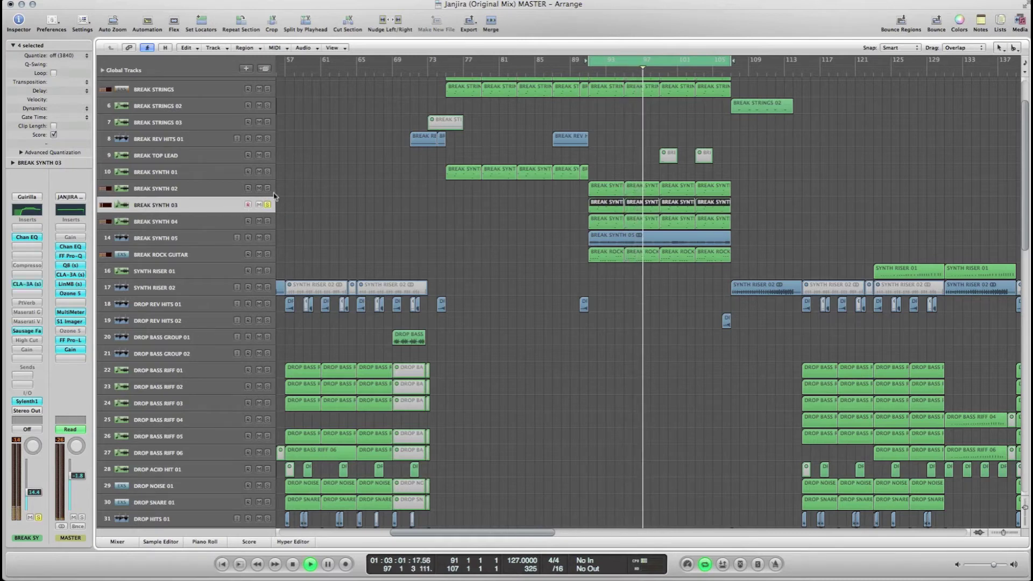
pyautogui.click(267, 188)
pyautogui.click(214, 192)
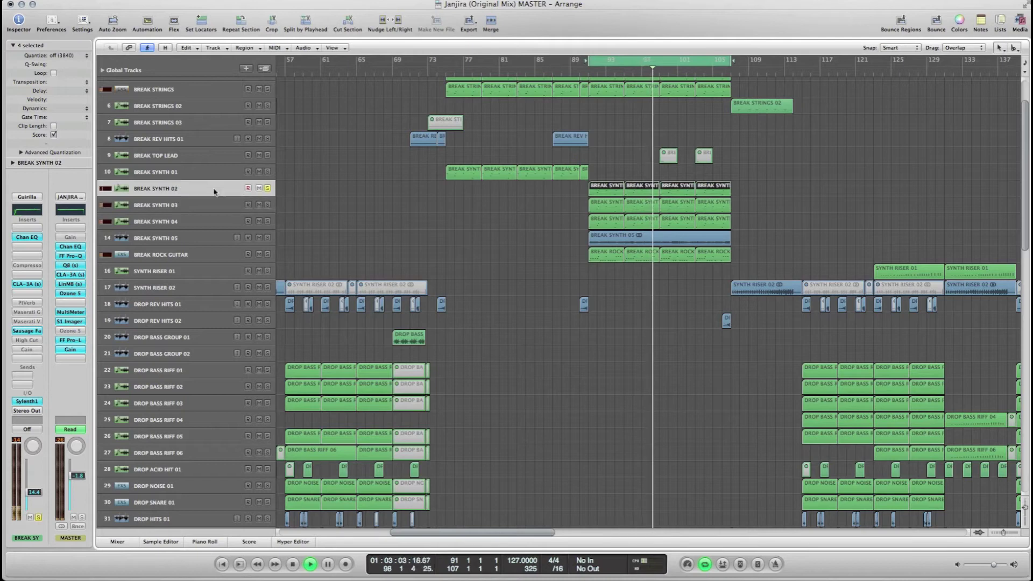
pyautogui.scroll(3, 330, 207)
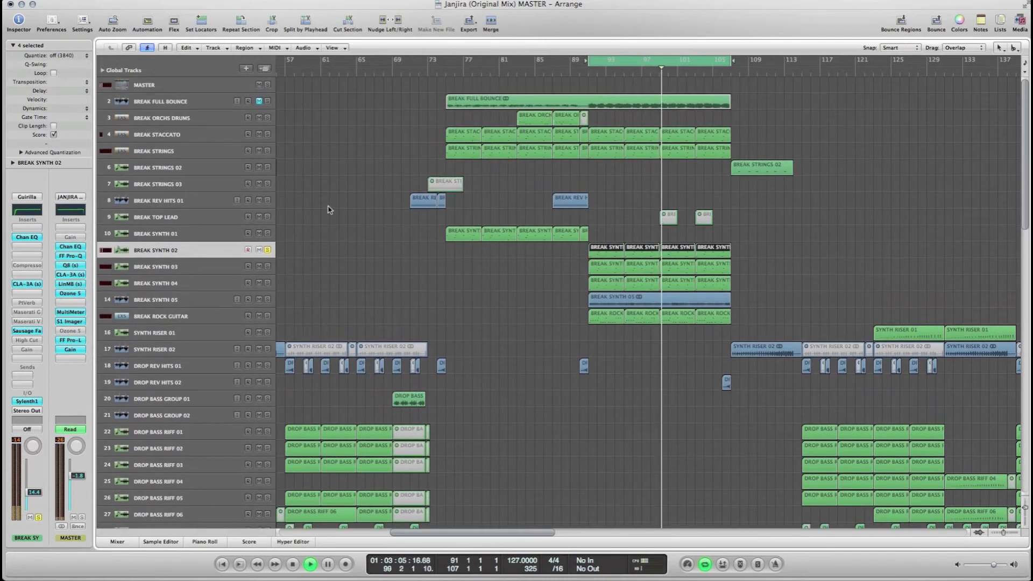
pyautogui.press('space')
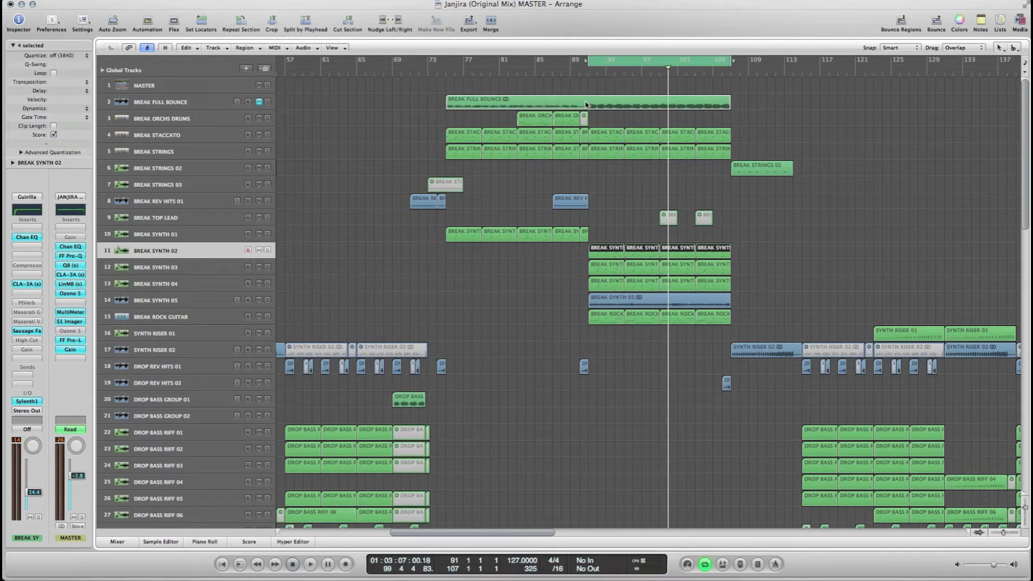
# Step: Turn off the cycle and select the BREAK SYNTH 02 to 05 and BREAK ROCK GUITAR regions at bars 91 to 107
pyautogui.click(619, 66)
pyautogui.moveTo(571, 270); pyautogui.dragTo(642, 308)
pyautogui.scroll(-1, 593, 259)
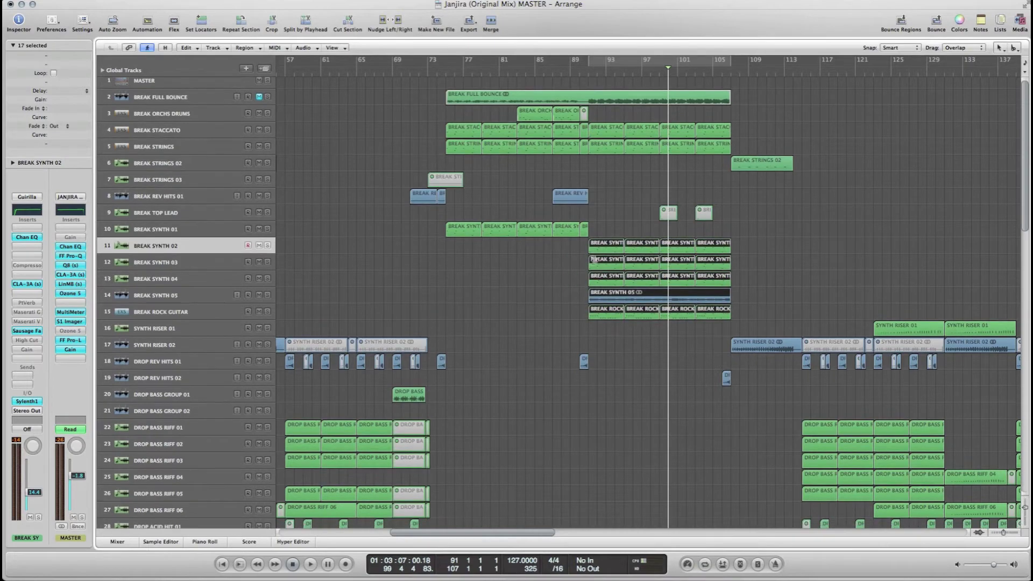
pyautogui.scroll(-15, 710, 288)
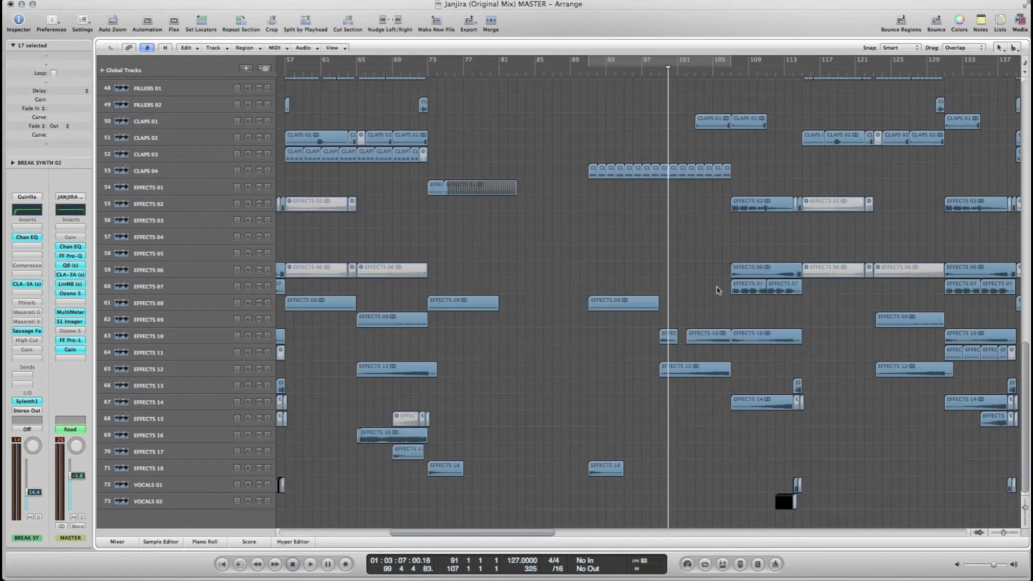
pyautogui.scroll(15, 708, 287)
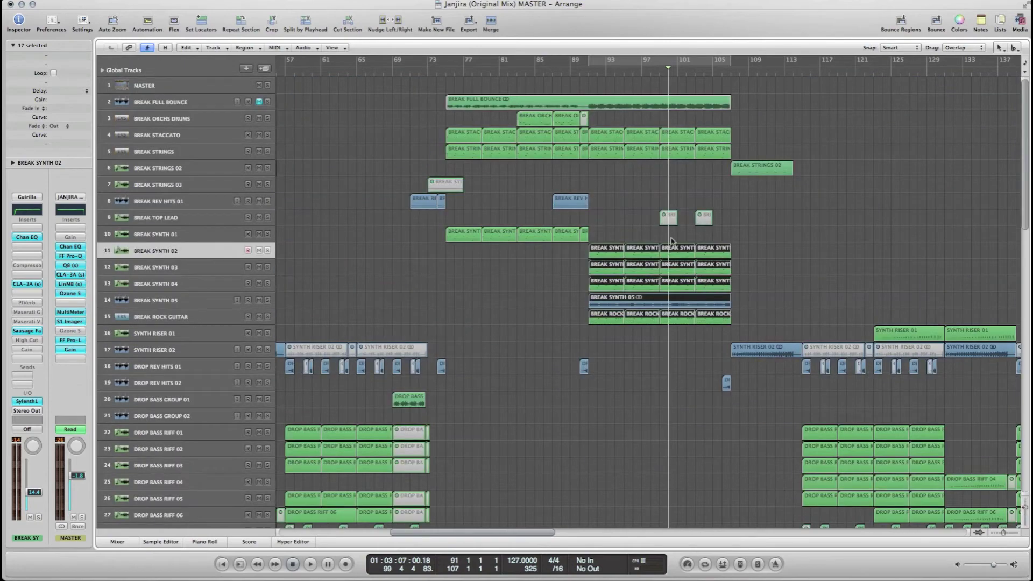
# Step: Play the unsoloed arrangement from about bar 89 into the synth section at bar 94
pyautogui.click(578, 78)
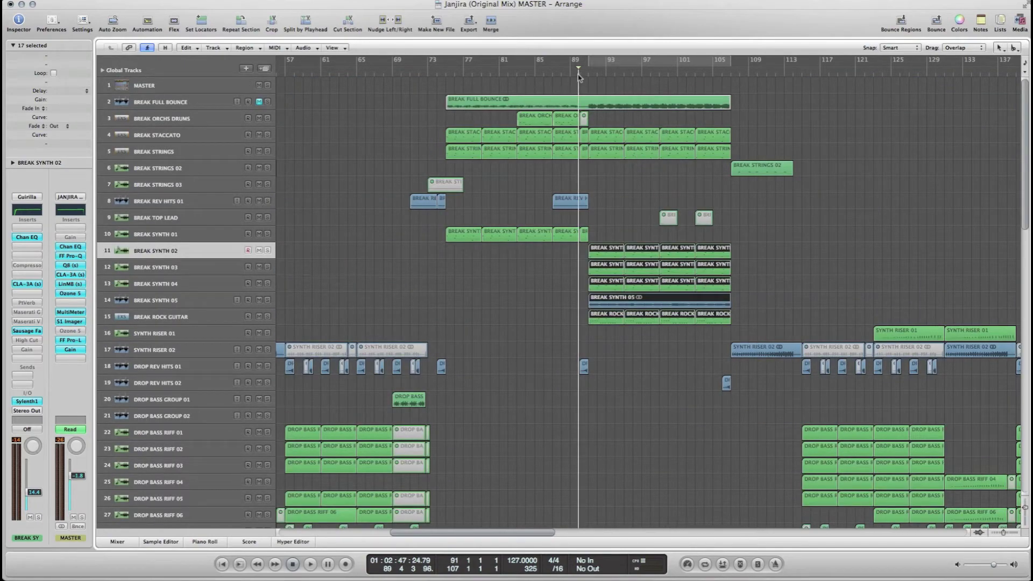
pyautogui.press('space')
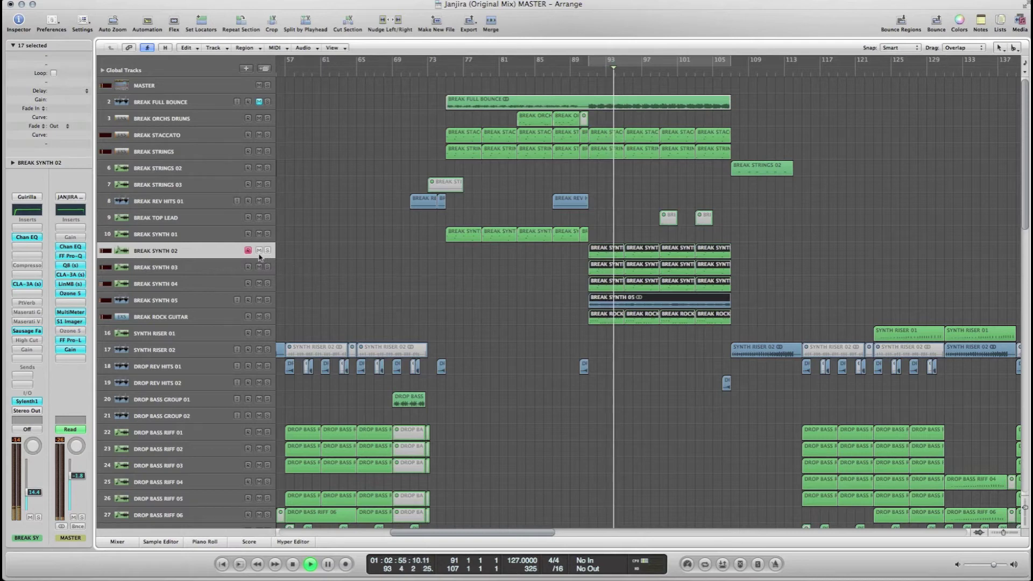
pyautogui.press('space')
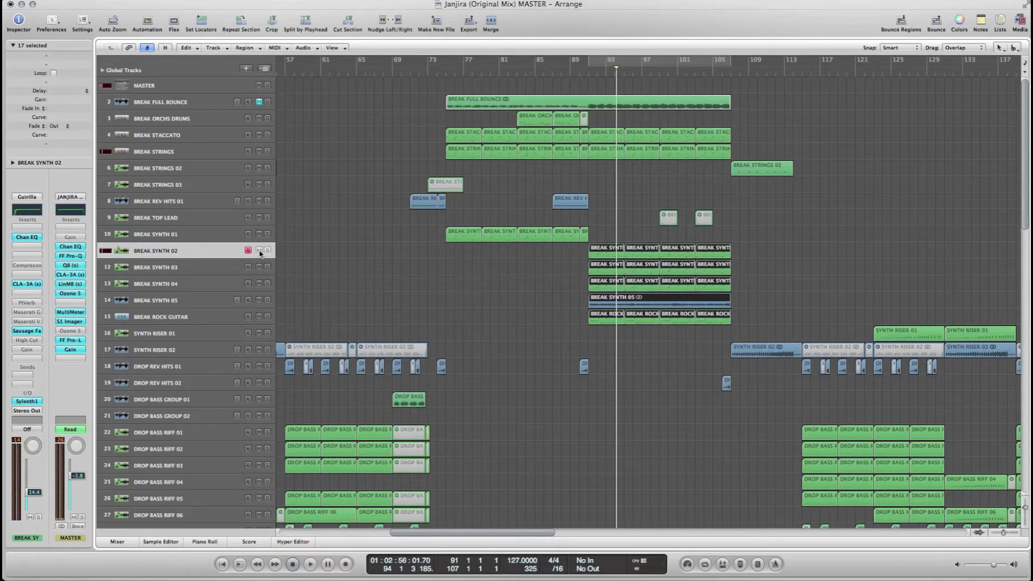
# Step: Mute the BREAK SYNTH 02, 03 and 04 tracks and play the arrangement from about bar 89
pyautogui.click(259, 251)
pyautogui.click(259, 267)
pyautogui.click(260, 283)
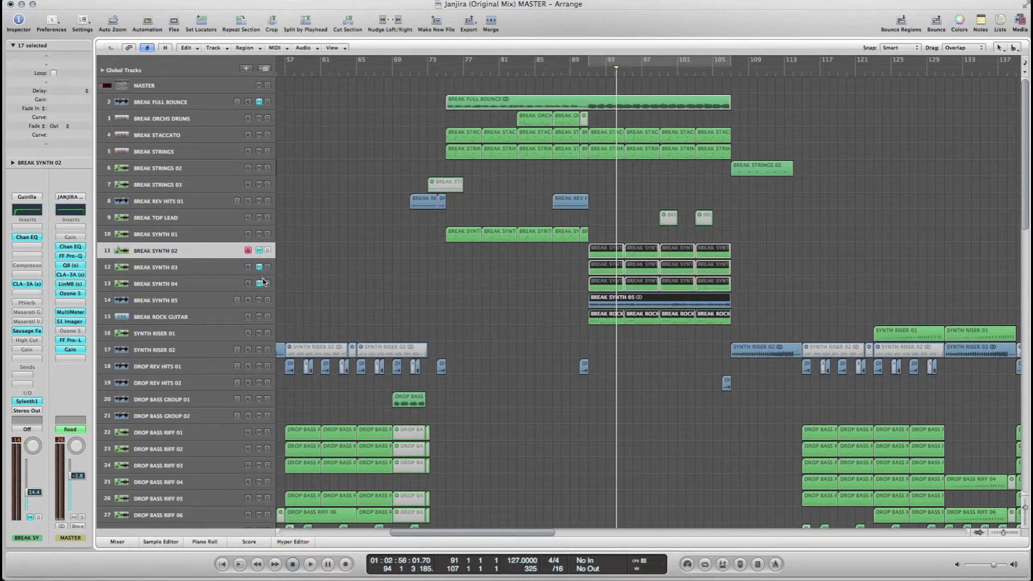
pyautogui.click(580, 72)
pyautogui.press('space')
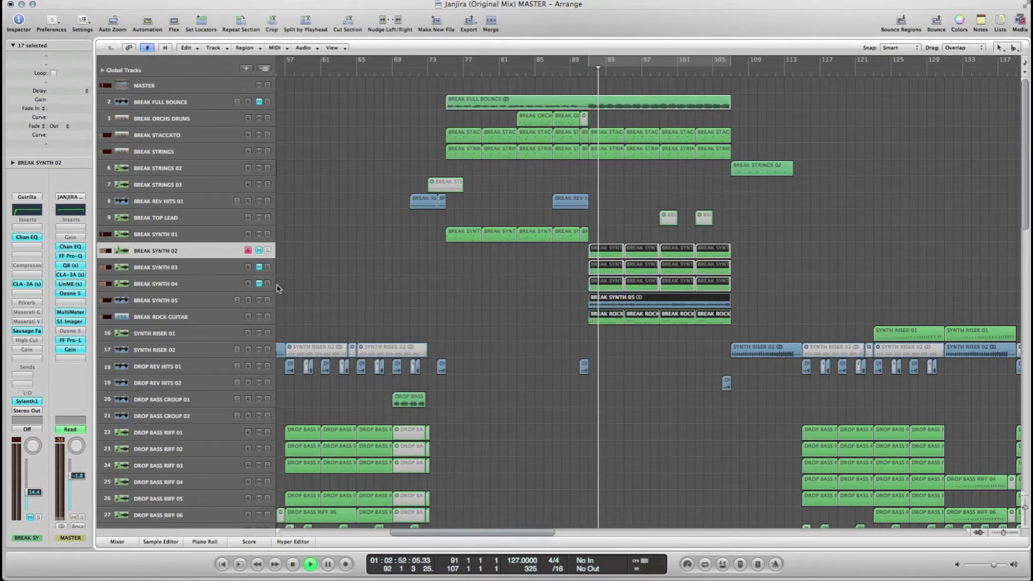
# Step: Unmute BREAK SYNTH 02, 03 and 04 during playback to compare the sound, and stop at bar 95
pyautogui.click(259, 251)
pyautogui.click(260, 268)
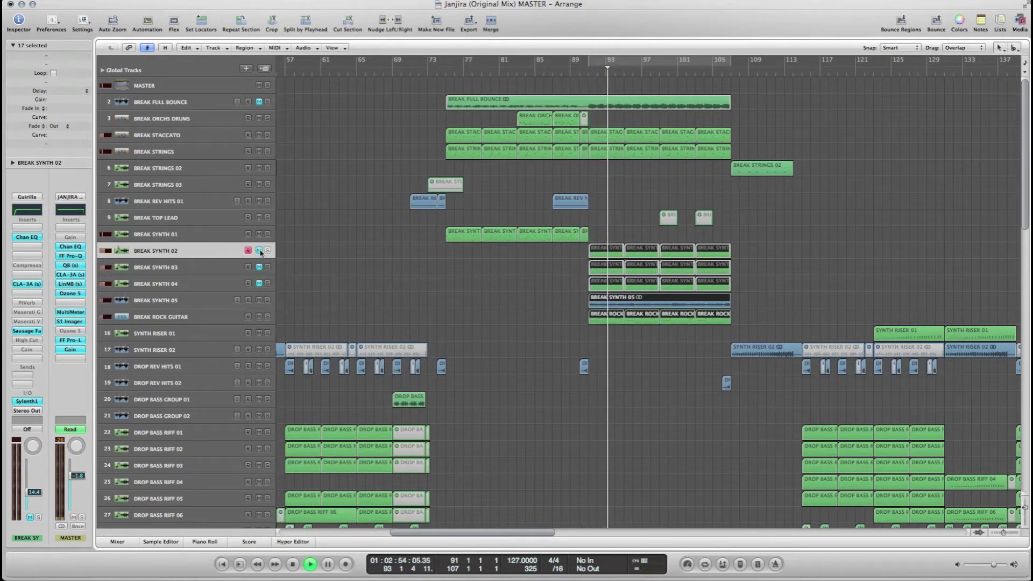
pyautogui.click(259, 283)
pyautogui.moveTo(438, 284); pyautogui.dragTo(871, 321)
pyautogui.press('space')
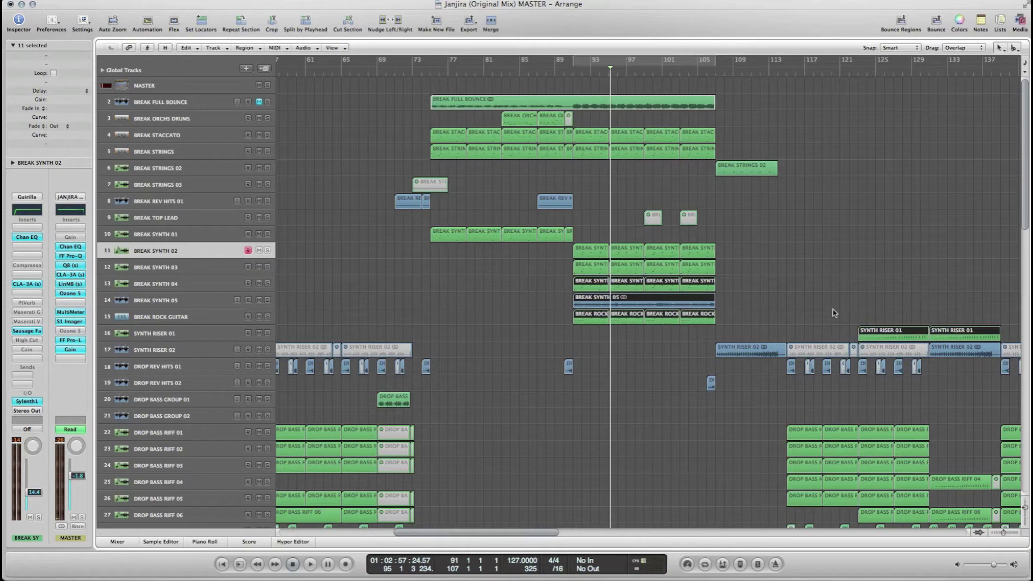
# Step: Look over the tracks around the break's end and play the arrangement from about bar 106
pyautogui.scroll(-10, 807, 302)
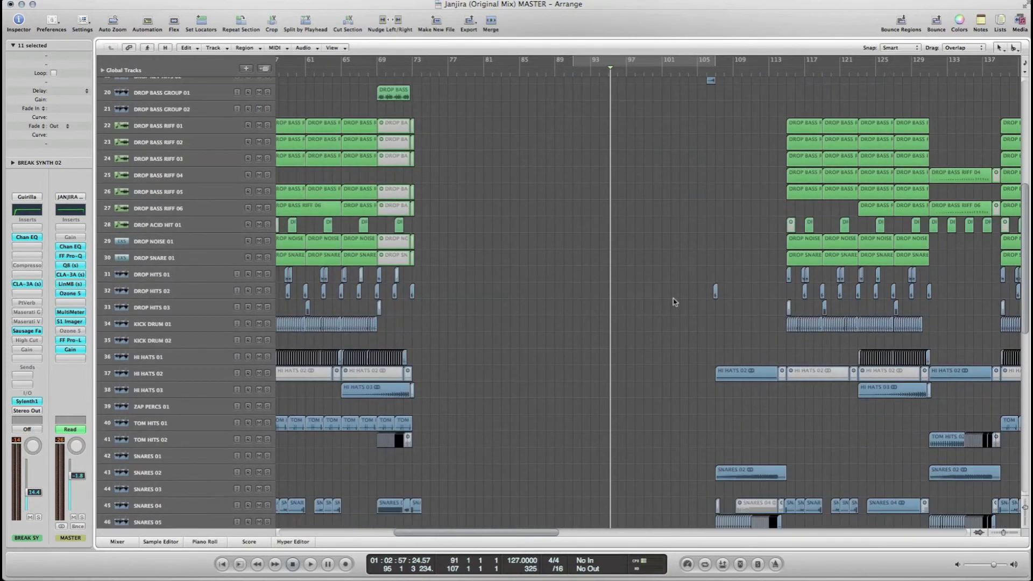
pyautogui.scroll(-8, 631, 323)
pyautogui.scroll(7, 613, 307)
pyautogui.scroll(10, 625, 264)
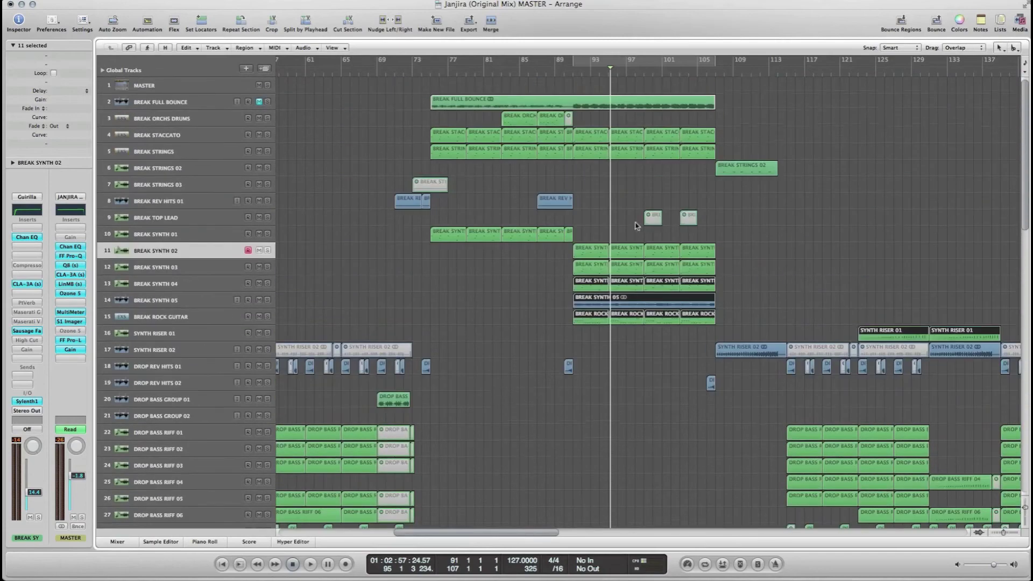
pyautogui.click(709, 74)
pyautogui.moveTo(487, 264); pyautogui.dragTo(387, 240)
pyautogui.scroll(-6, 413, 268)
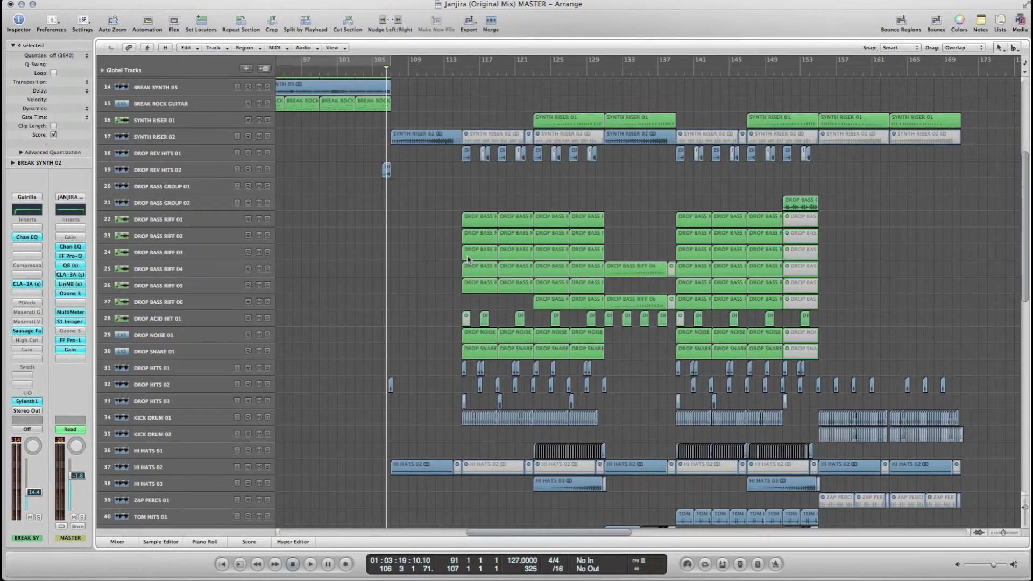
pyautogui.scroll(4, 467, 259)
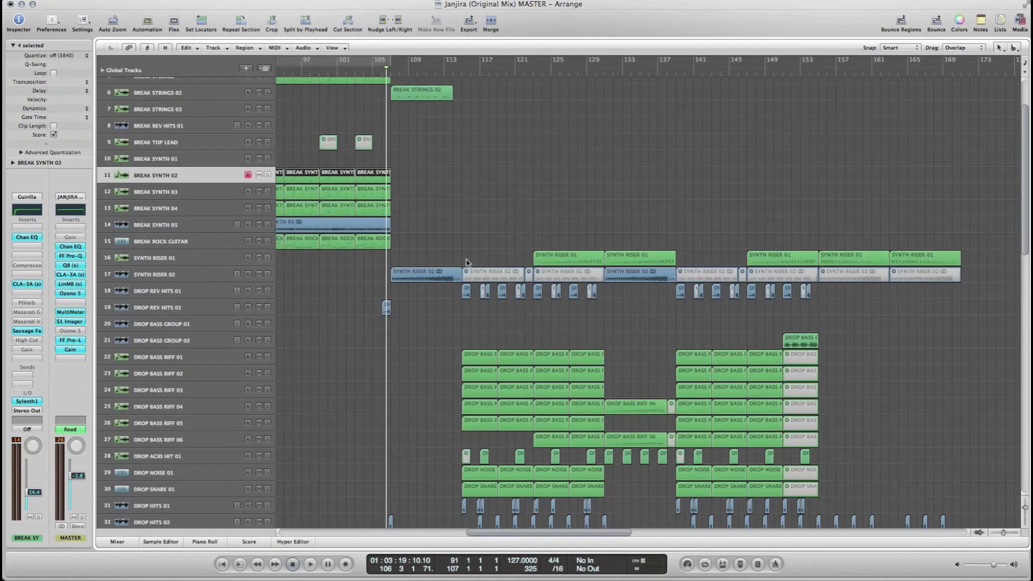
pyautogui.press('space')
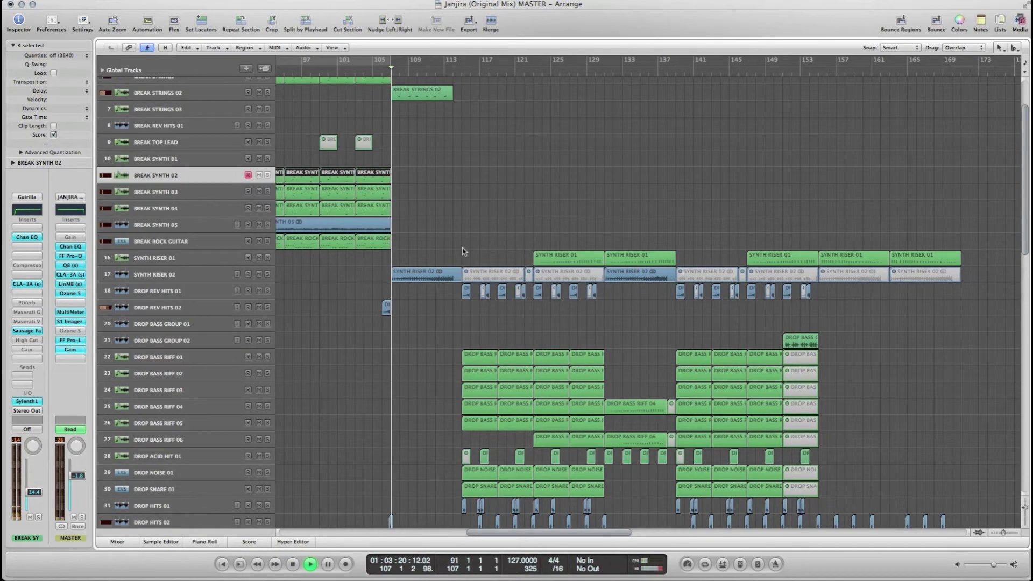
# Step: Shrink the tracks until all 73 fit on screen, look over the mixer's channel strips during playback, and stop at bar 119
pyautogui.scroll(-7, 461, 253)
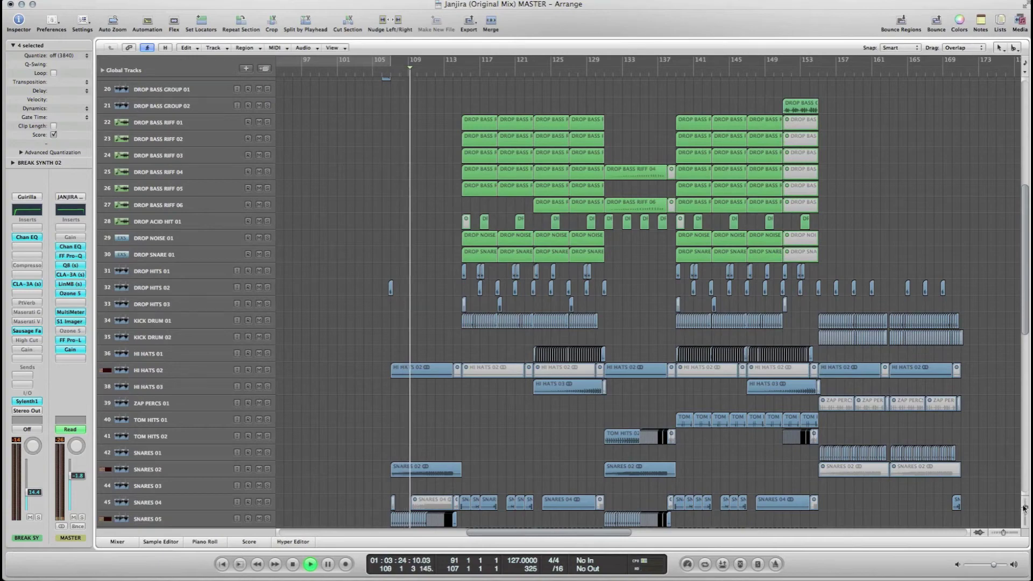
pyautogui.moveTo(1024, 510); pyautogui.dragTo(1025, 460)
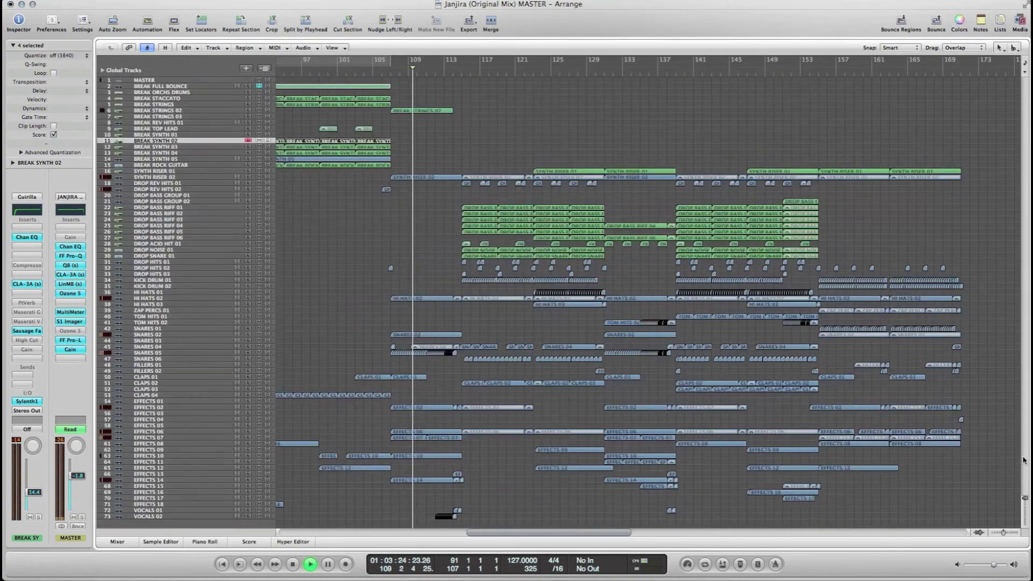
pyautogui.click(121, 542)
pyautogui.moveTo(459, 534); pyautogui.dragTo(450, 535)
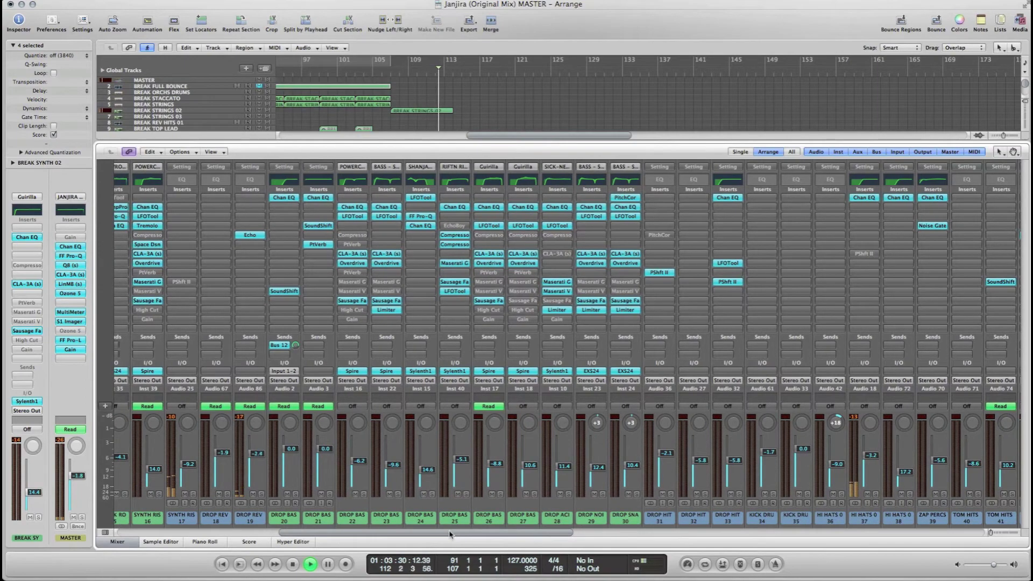
pyautogui.click(121, 542)
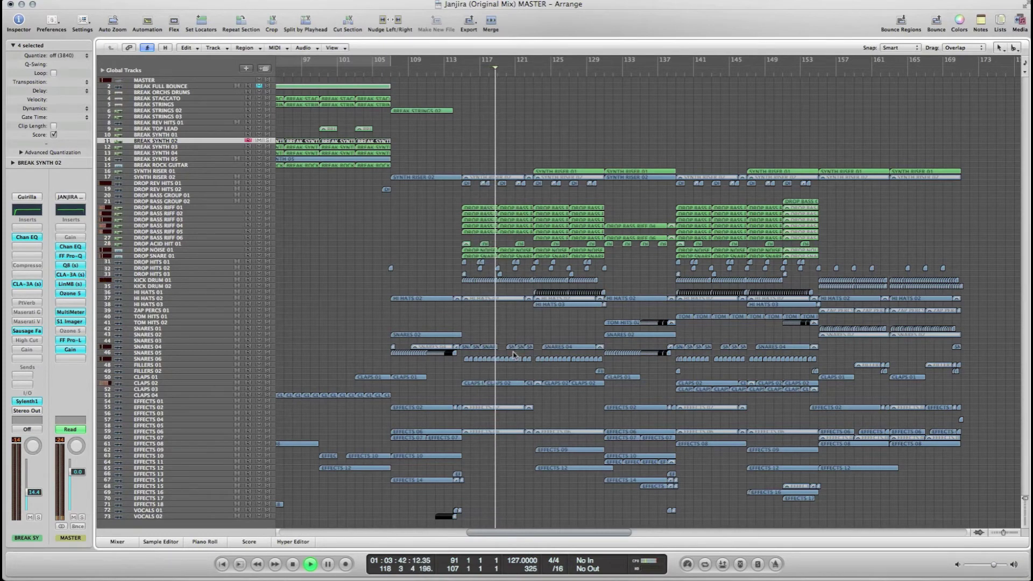
pyautogui.press('space')
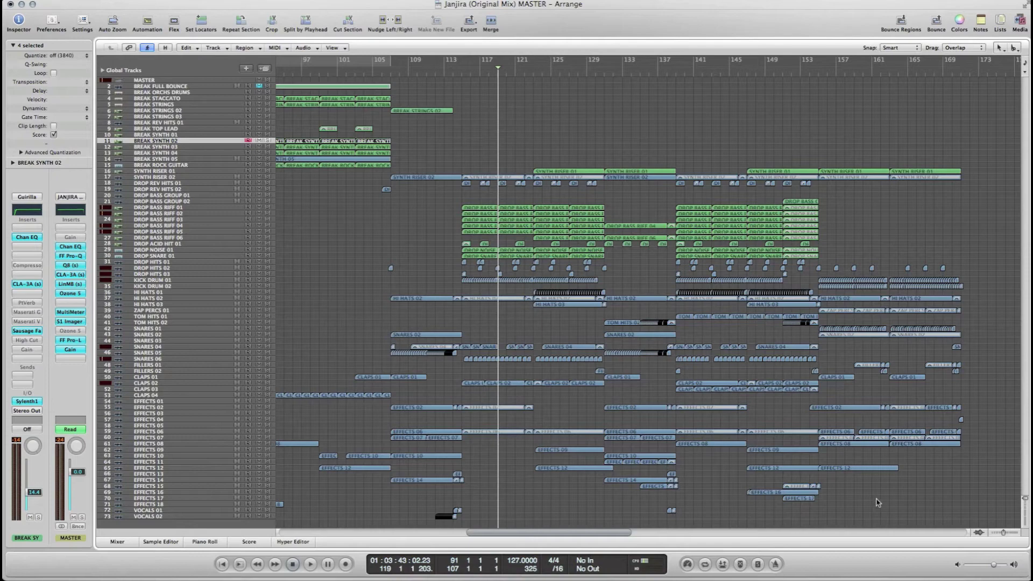
# Step: Solo the DROP BASS RIFF 04 track and enlarge the second drop's bass riff regions around bars 115 to 131
pyautogui.click(1013, 533)
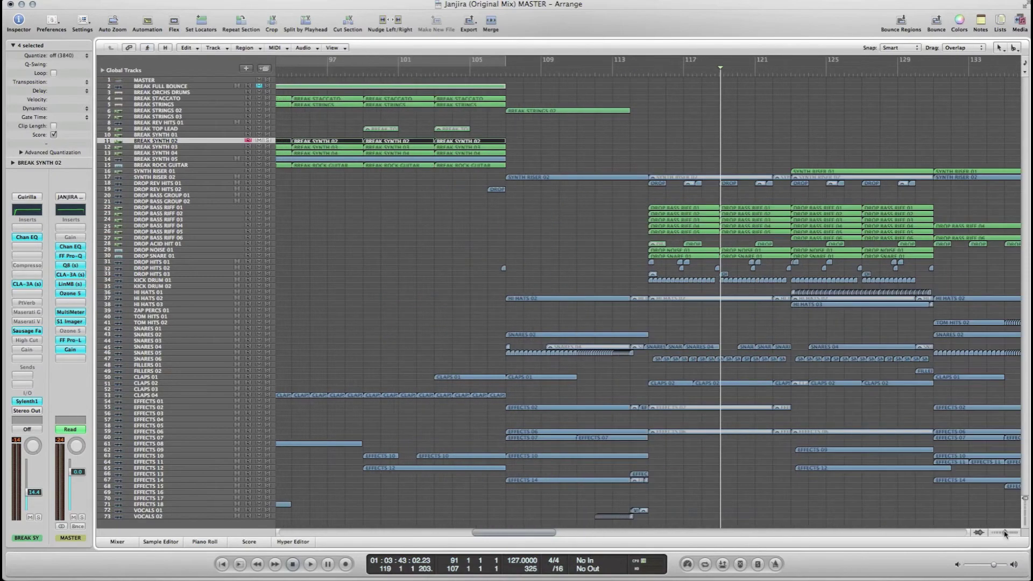
pyautogui.press('super+Left')
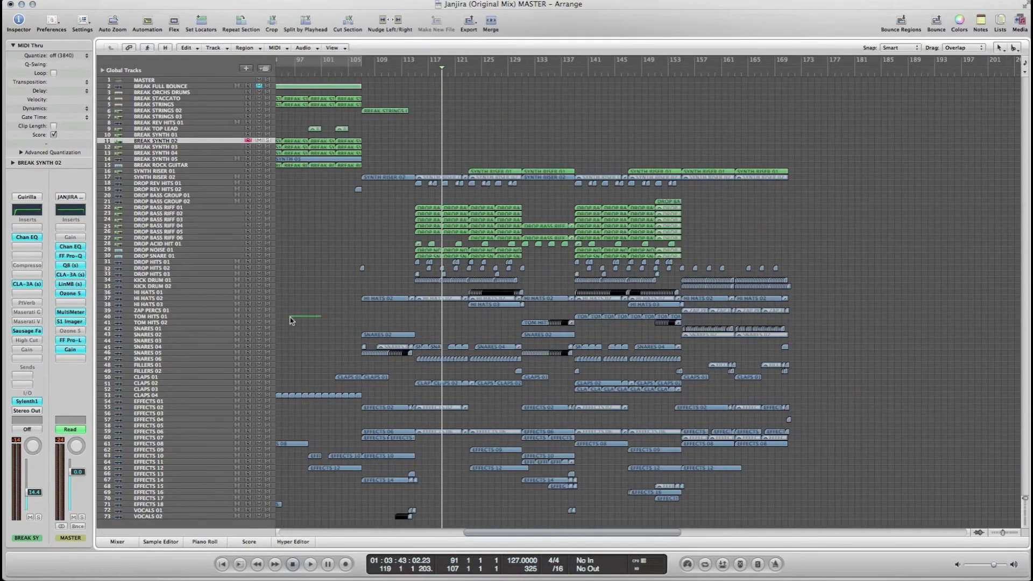
pyautogui.press('super+Left')
pyautogui.click(214, 225)
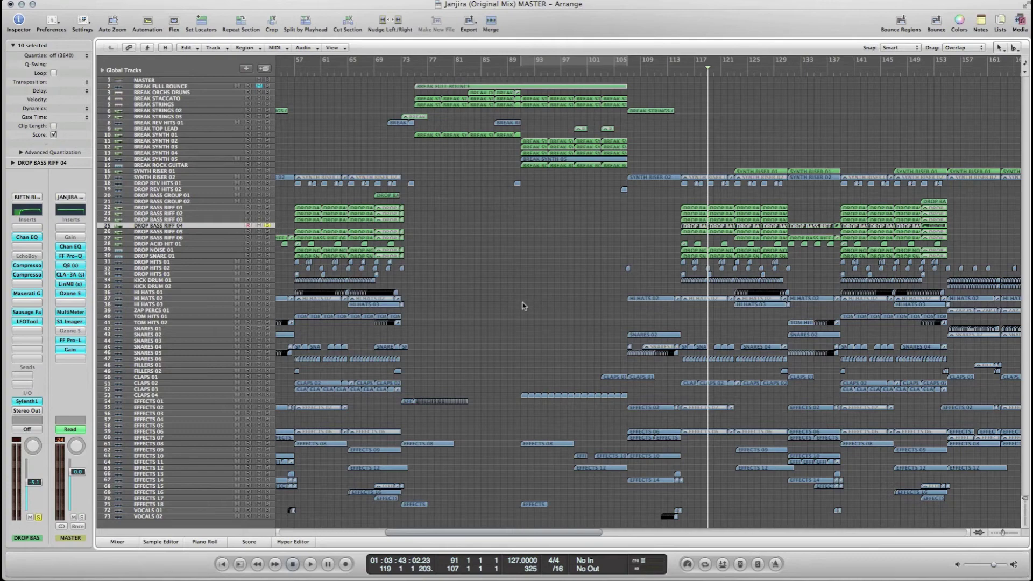
pyautogui.click(1012, 534)
pyautogui.click(1002, 519)
pyautogui.hscroll(4, 1002, 519)
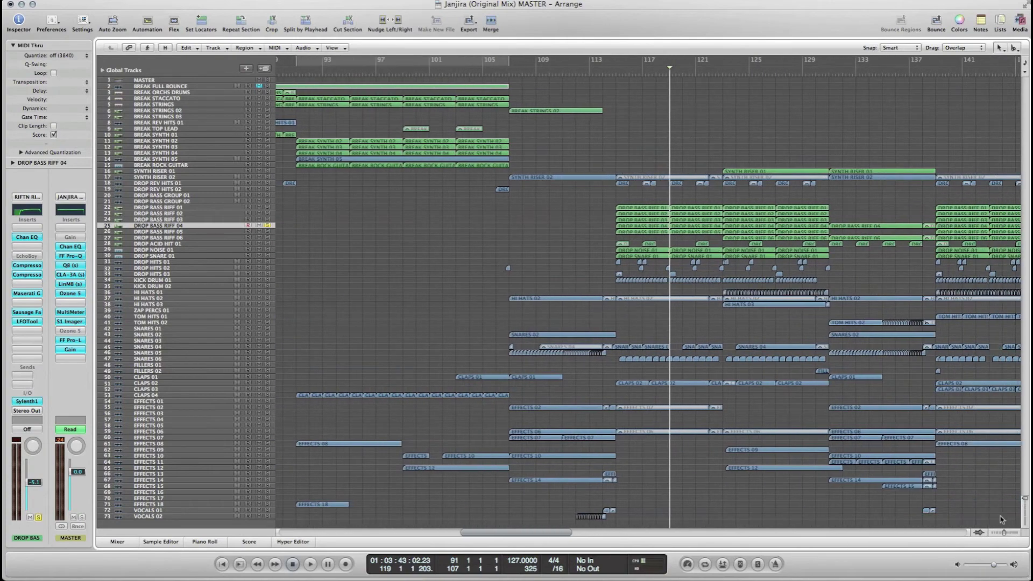
pyautogui.moveTo(1024, 501); pyautogui.dragTo(1025, 511)
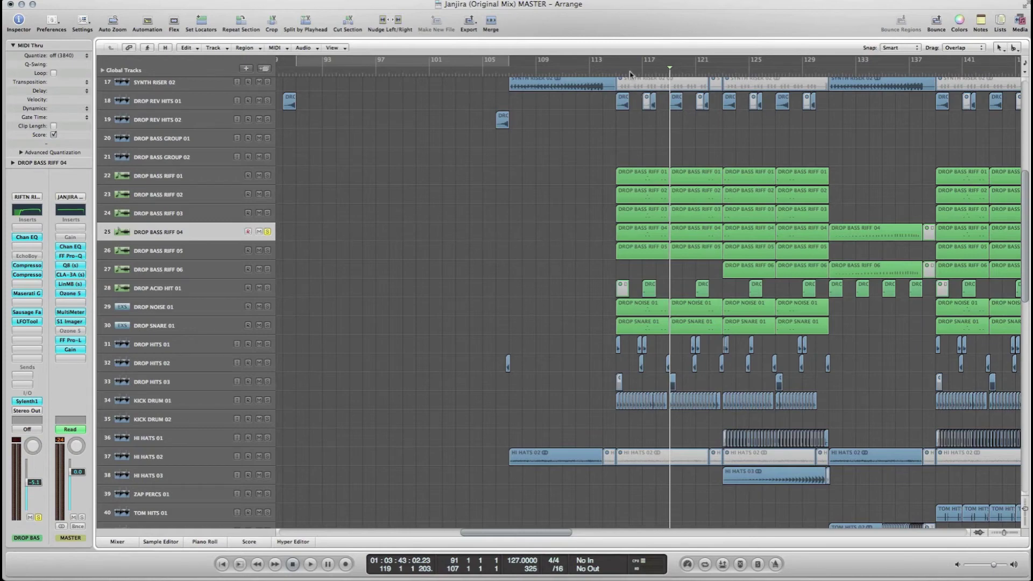
# Step: Set the cycle range to bars 115 to 123, select the DROP BASS RIFF 04 regions within it and start playback
pyautogui.moveTo(614, 66); pyautogui.dragTo(723, 68)
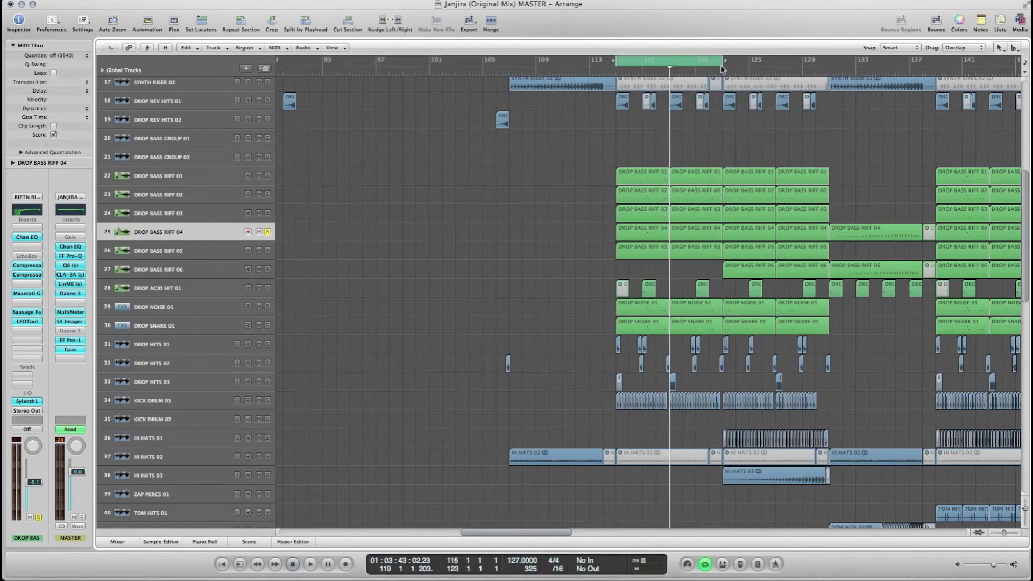
pyautogui.moveTo(606, 253); pyautogui.dragTo(701, 174)
pyautogui.click(159, 232)
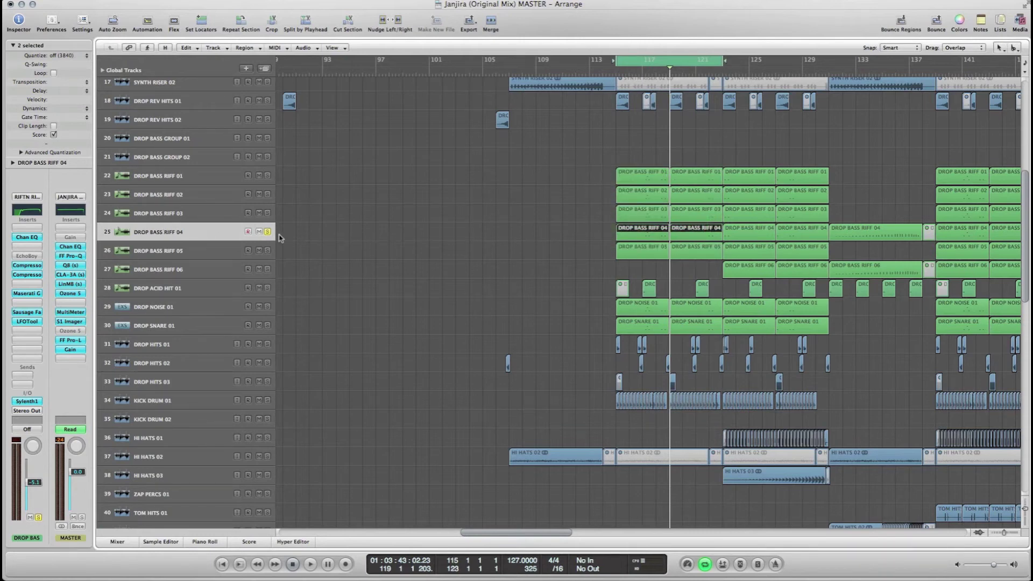
pyautogui.press('space')
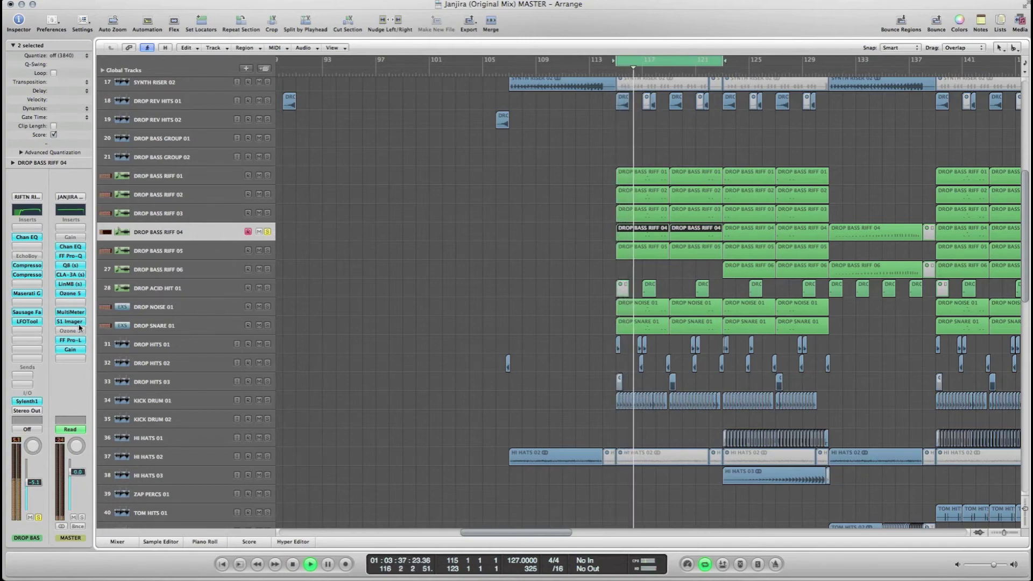
# Step: Open the Maserati GTi insert on DROP BASS RIFF 04, compare the riff with it bypassed and active, and stop playback
pyautogui.click(37, 294)
pyautogui.click(217, 116)
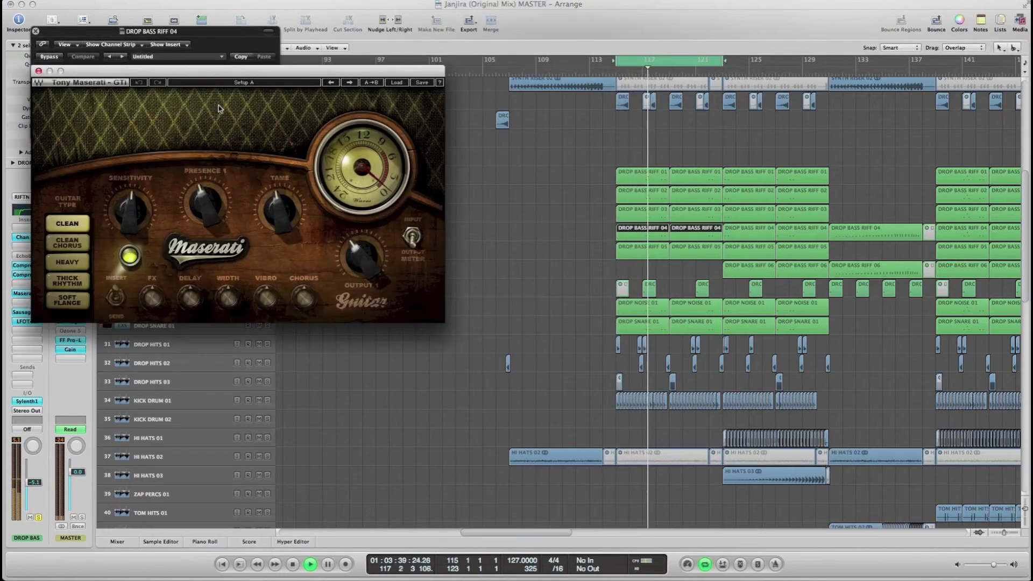
pyautogui.moveTo(91, 62); pyautogui.dragTo(219, 75)
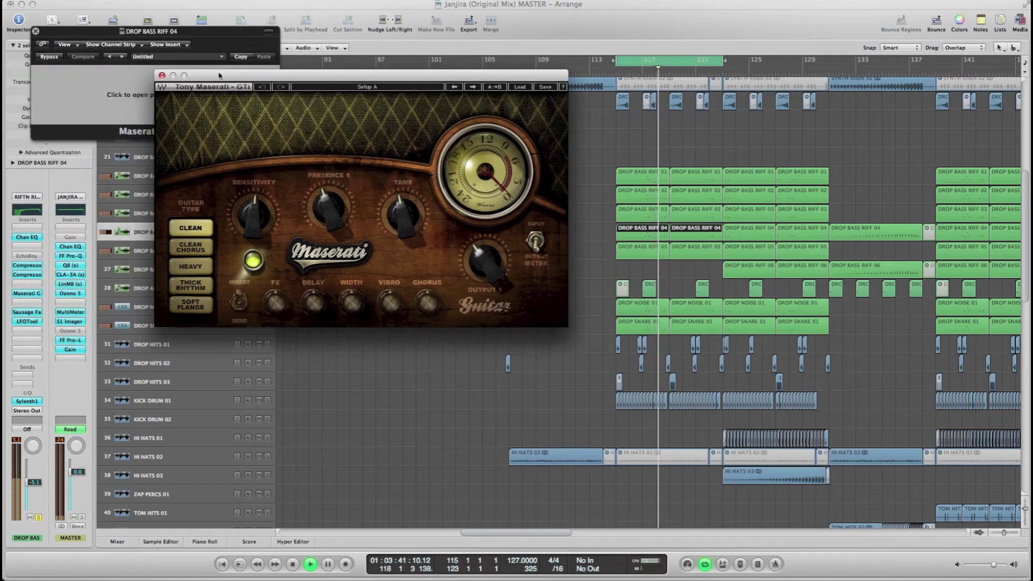
pyautogui.keyDown('alt'); pyautogui.click(28, 294); pyautogui.keyUp('alt')
pyautogui.keyDown('alt'); pyautogui.click(34, 295); pyautogui.keyUp('alt')
pyautogui.press('space')
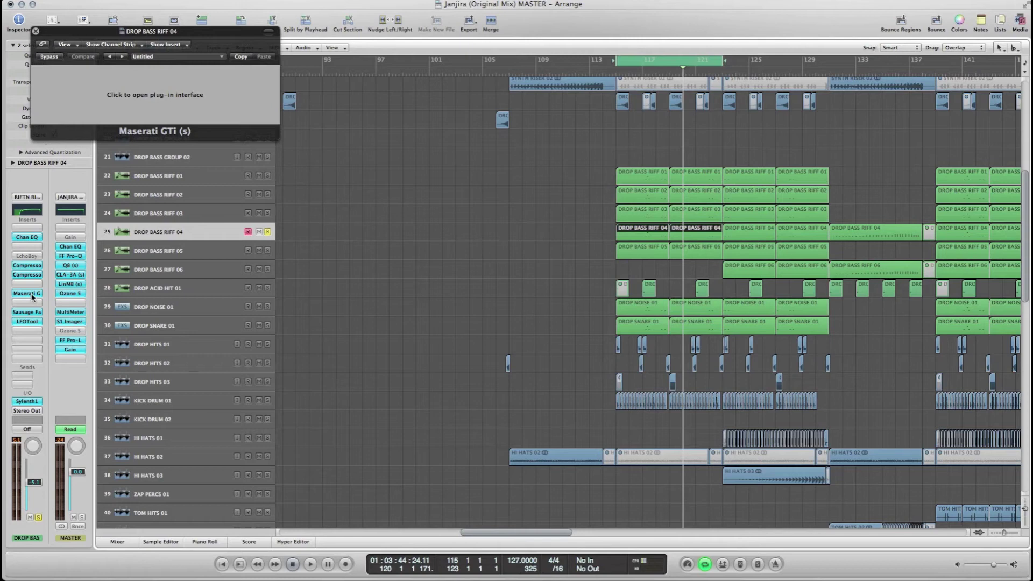
# Step: Replay the cycle while bypassing all active effect inserts on DROP BASS RIFF 04 to hear the dry Sylenth1 sound, and stop
pyautogui.press('space')
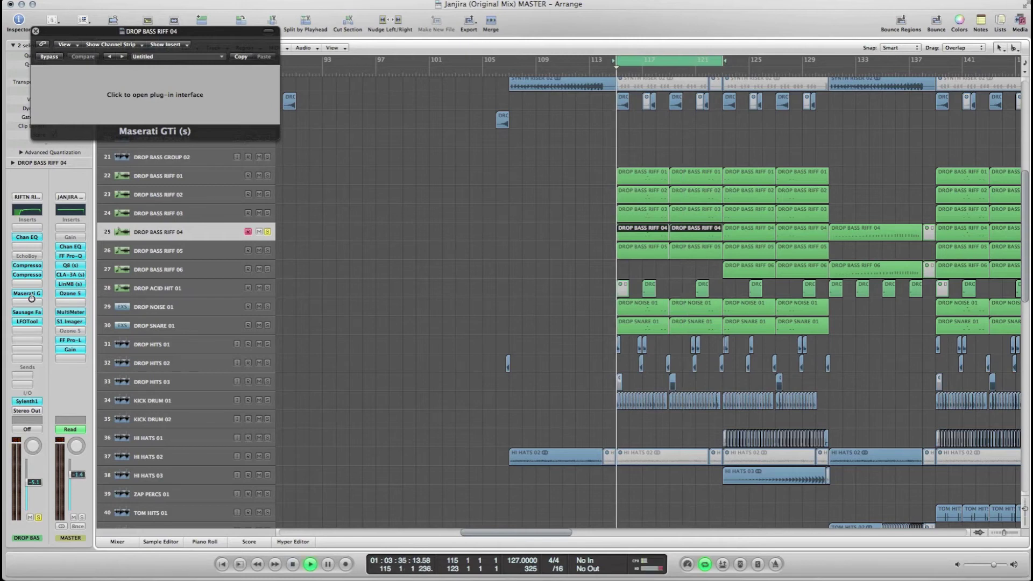
pyautogui.keyDown('alt'); pyautogui.click(30, 300); pyautogui.keyUp('alt')
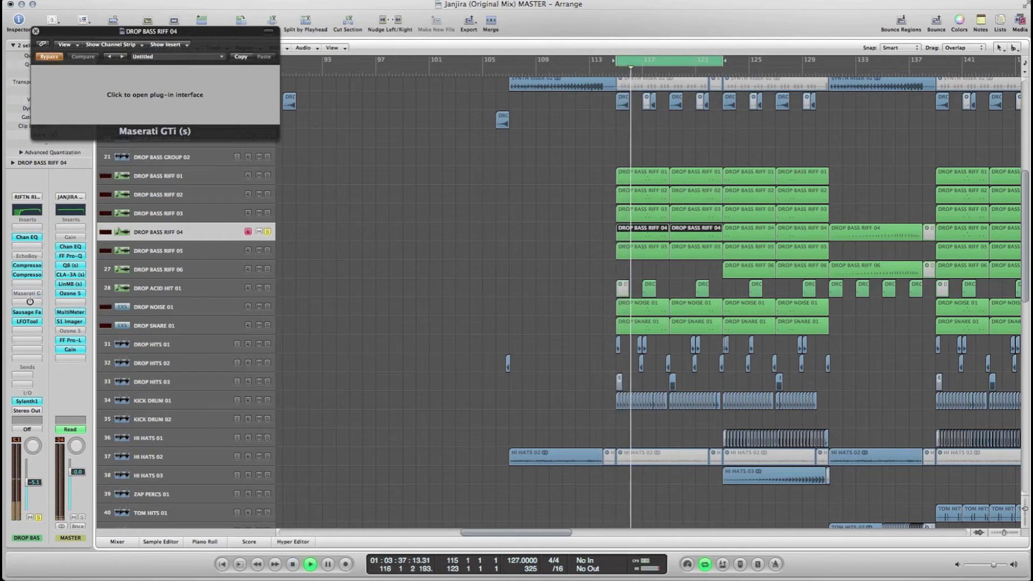
pyautogui.keyDown('alt'); pyautogui.click(30, 301); pyautogui.keyUp('alt')
pyautogui.keyDown('alt'); pyautogui.click(30, 301); pyautogui.keyUp('alt')
pyautogui.keyDown('alt'); pyautogui.click(27, 274); pyautogui.keyUp('alt')
pyautogui.keyDown('alt'); pyautogui.click(27, 265); pyautogui.keyUp('alt')
pyautogui.keyDown('alt'); pyautogui.click(27, 236); pyautogui.keyUp('alt')
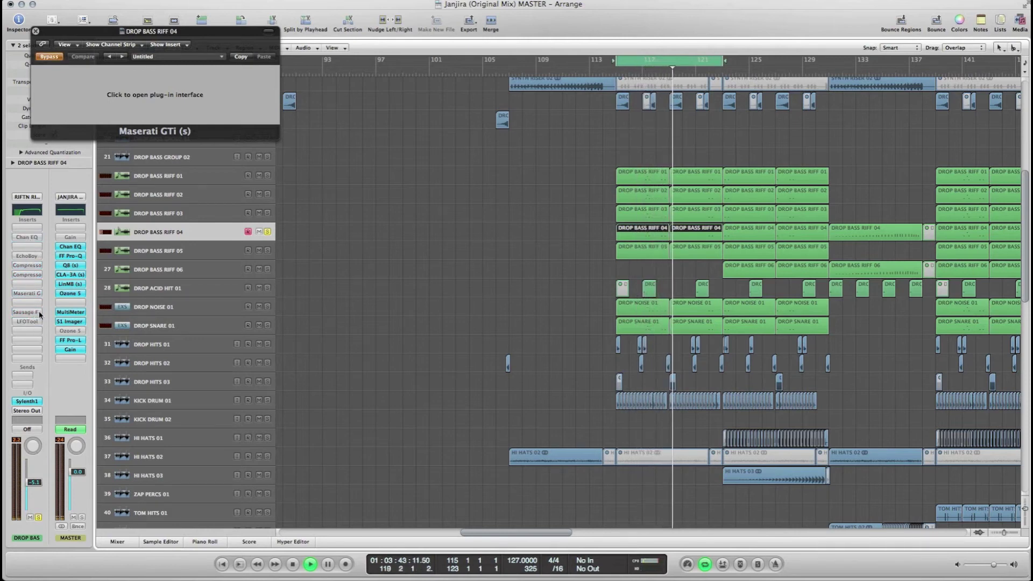
pyautogui.press('space')
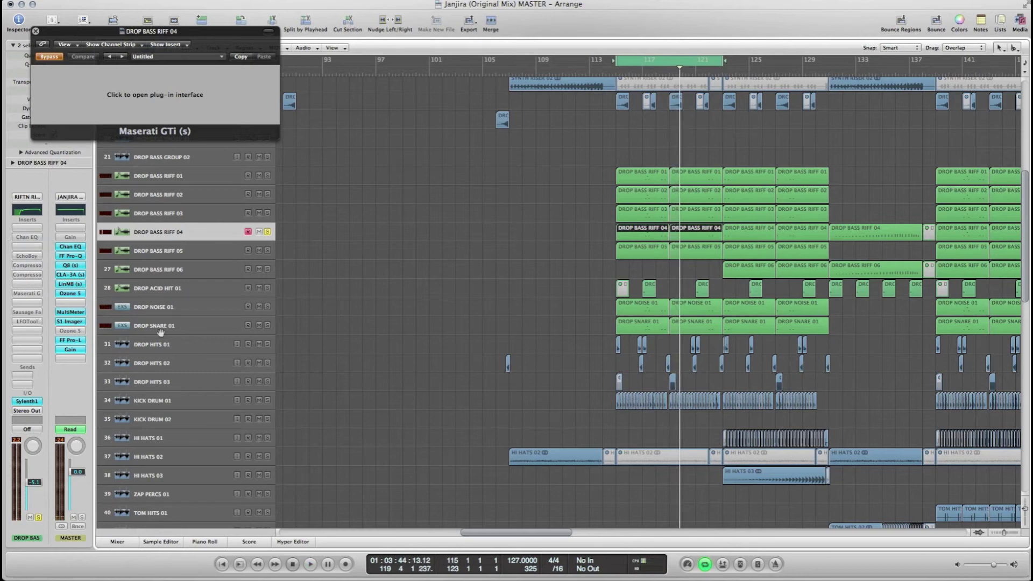
# Step: Re-enable LFOTool, Sausage Fattener, Maserati GTi, both compressors and Channel EQ on DROP BASS RIFF 04
pyautogui.keyDown('alt'); pyautogui.click(36, 321); pyautogui.keyUp('alt')
pyautogui.keyDown('alt'); pyautogui.click(36, 312); pyautogui.keyUp('alt')
pyautogui.keyDown('alt'); pyautogui.click(35, 293); pyautogui.keyUp('alt')
pyautogui.keyDown('alt'); pyautogui.click(36, 275); pyautogui.keyUp('alt')
pyautogui.keyDown('alt'); pyautogui.click(36, 265); pyautogui.keyUp('alt')
pyautogui.keyDown('alt'); pyautogui.click(34, 238); pyautogui.keyUp('alt')
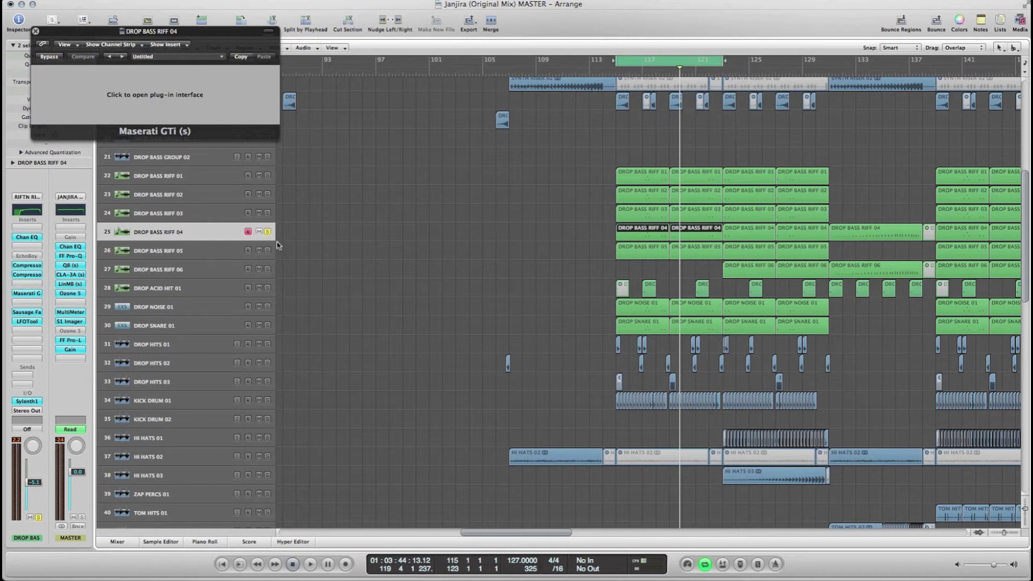
# Step: Play DROP BASS RIFF 05 soloed, add riffs 04, 03, 02 and 01 to the solo in turn to hear the layers, and stop
pyautogui.click(184, 250)
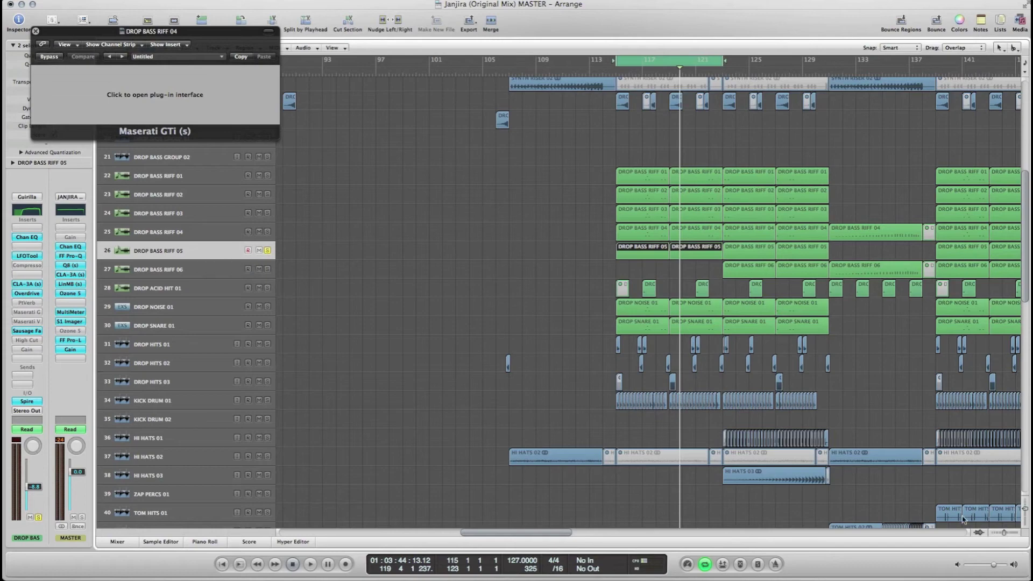
pyautogui.click(1024, 511)
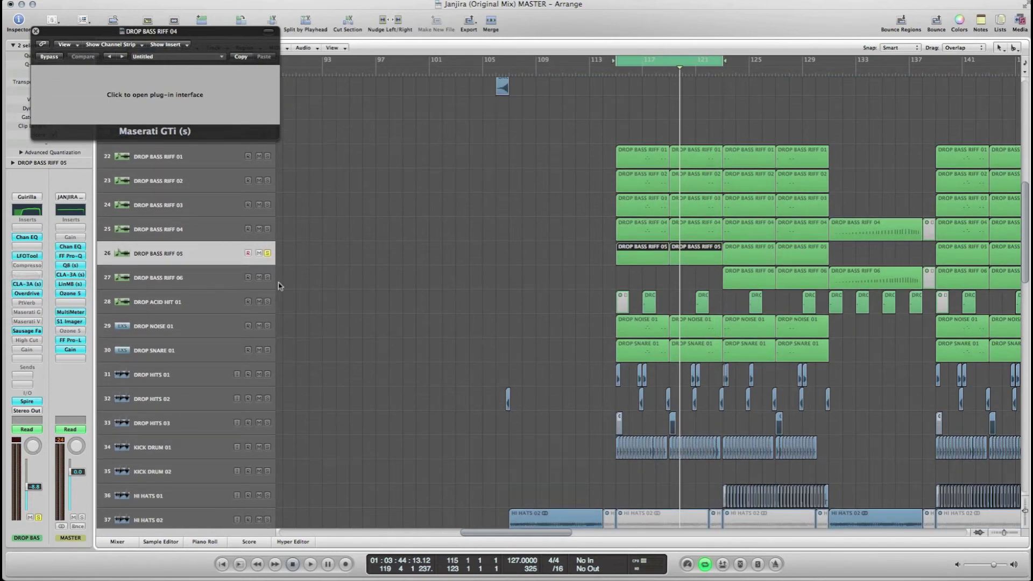
pyautogui.press('space')
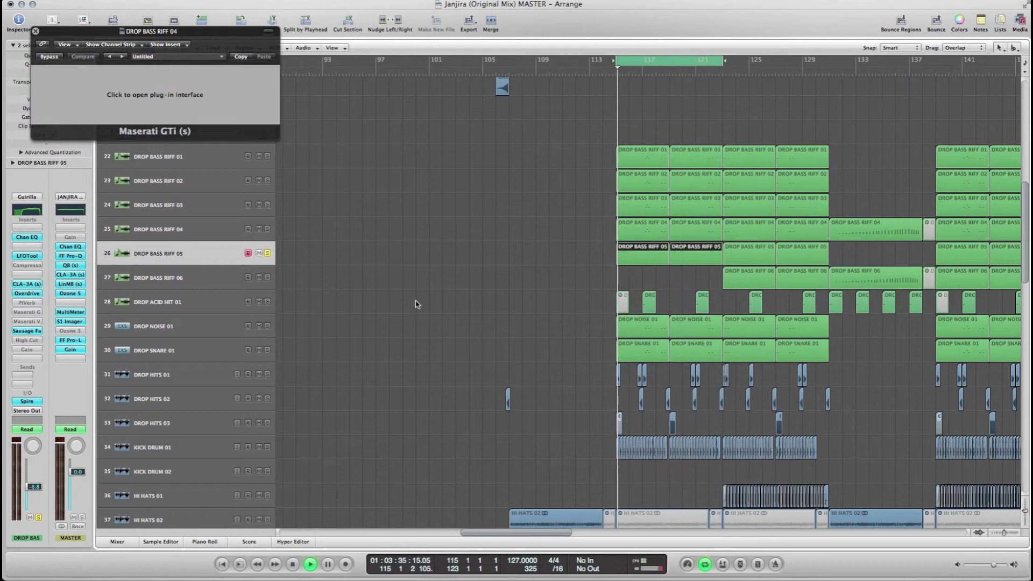
pyautogui.click(268, 228)
pyautogui.click(268, 205)
pyautogui.click(268, 181)
pyautogui.click(267, 156)
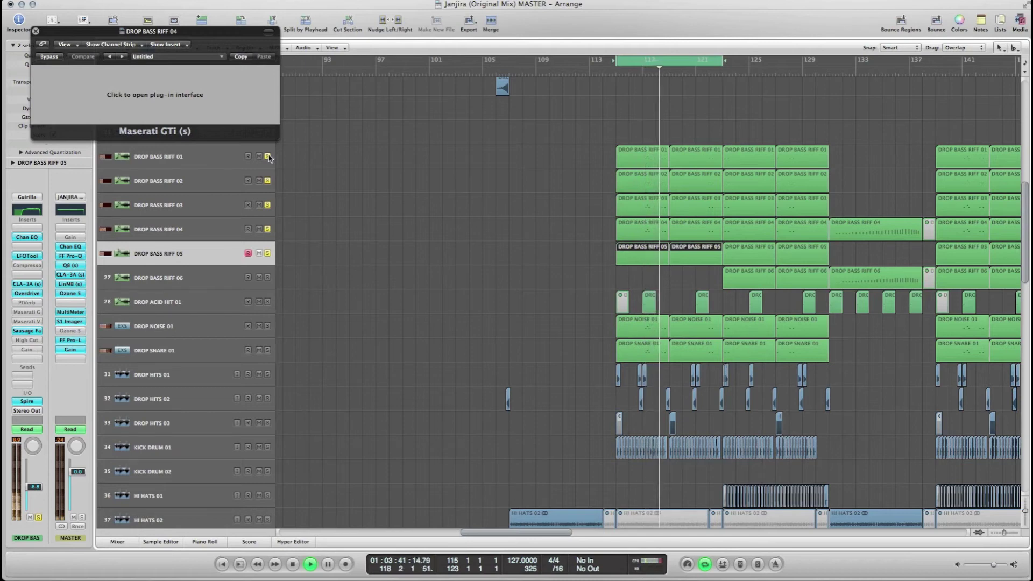
pyautogui.press('space')
# Step: Clear the solo from all the DROP BASS RIFF tracks
pyautogui.click(267, 156)
pyautogui.click(267, 180)
pyautogui.click(267, 205)
pyautogui.click(267, 251)
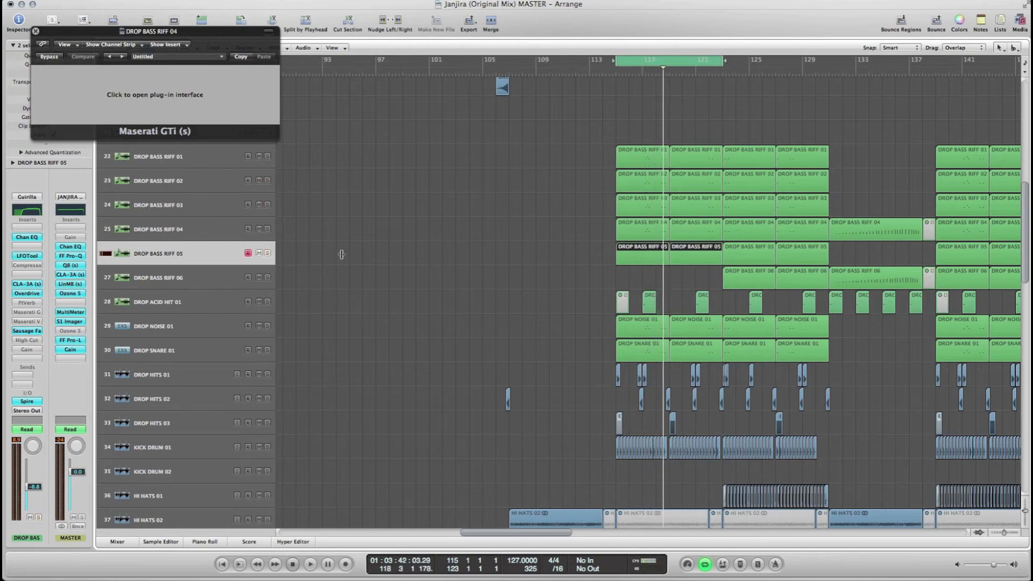
# Step: Look over the DROP HITS regions and the full track list, and enlarge the second drop's regions around bars 109 to 136
pyautogui.moveTo(565, 363); pyautogui.dragTo(841, 431)
pyautogui.moveTo(1025, 511); pyautogui.dragTo(1024, 496)
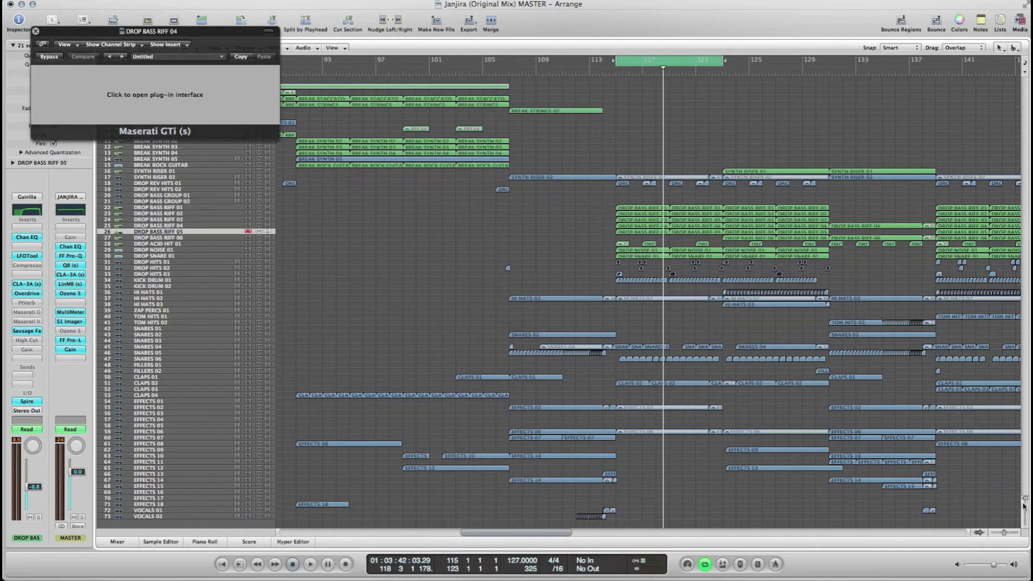
pyautogui.moveTo(1025, 498); pyautogui.dragTo(1025, 511)
pyautogui.click(1016, 533)
pyautogui.click(1017, 533)
pyautogui.hscroll(10, 846, 434)
pyautogui.click(847, 437)
pyautogui.click(591, 414)
pyautogui.hscroll(-5, 385, 411)
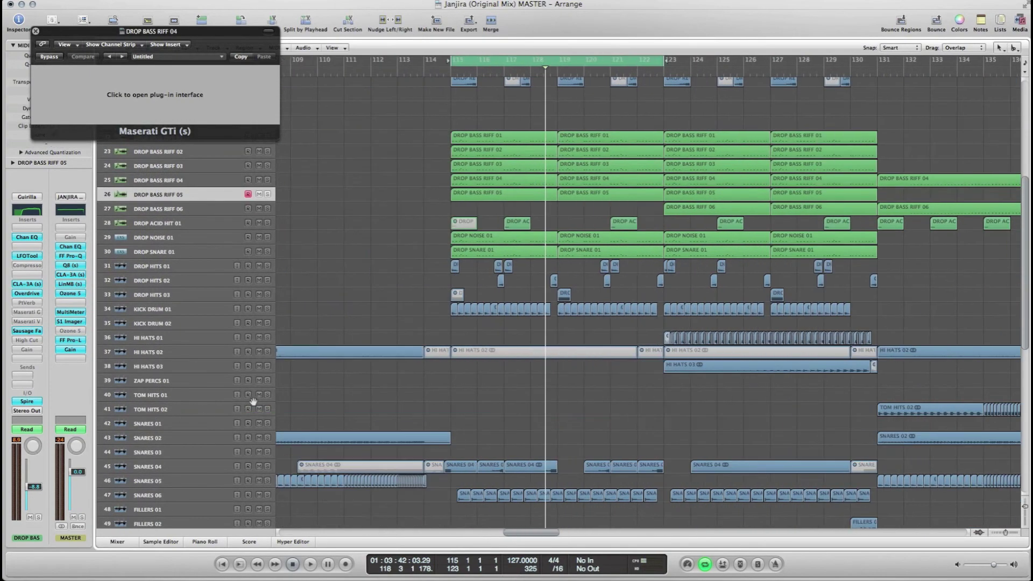
# Step: Look over the hi-hat, snare, clap, effects and vocal tracks around the second drop, down to VOCALS 02
pyautogui.scroll(-1, 495, 419)
pyautogui.scroll(-8, 496, 419)
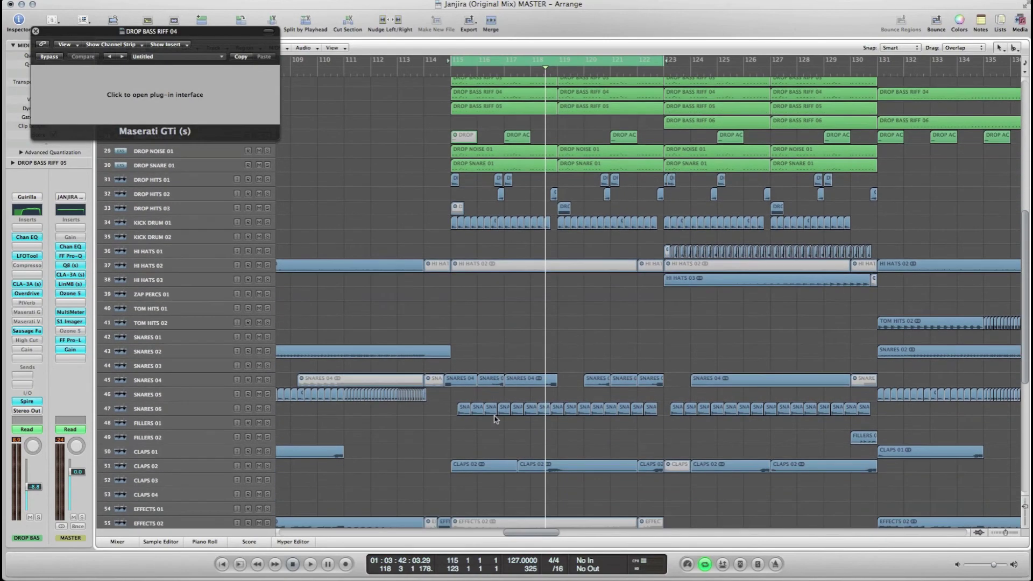
pyautogui.scroll(-3, 495, 420)
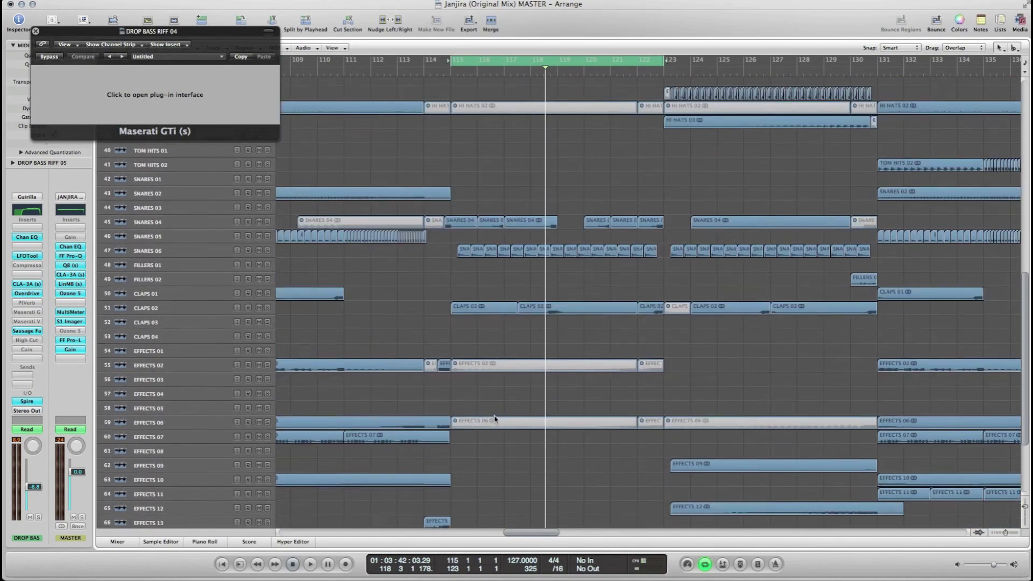
pyautogui.scroll(-2, 495, 419)
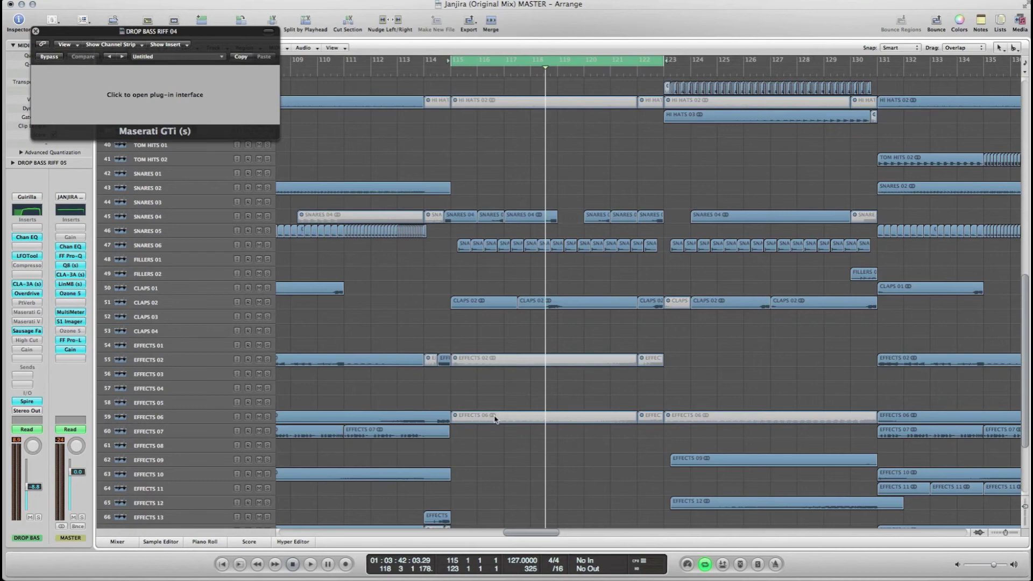
pyautogui.scroll(-2, 496, 419)
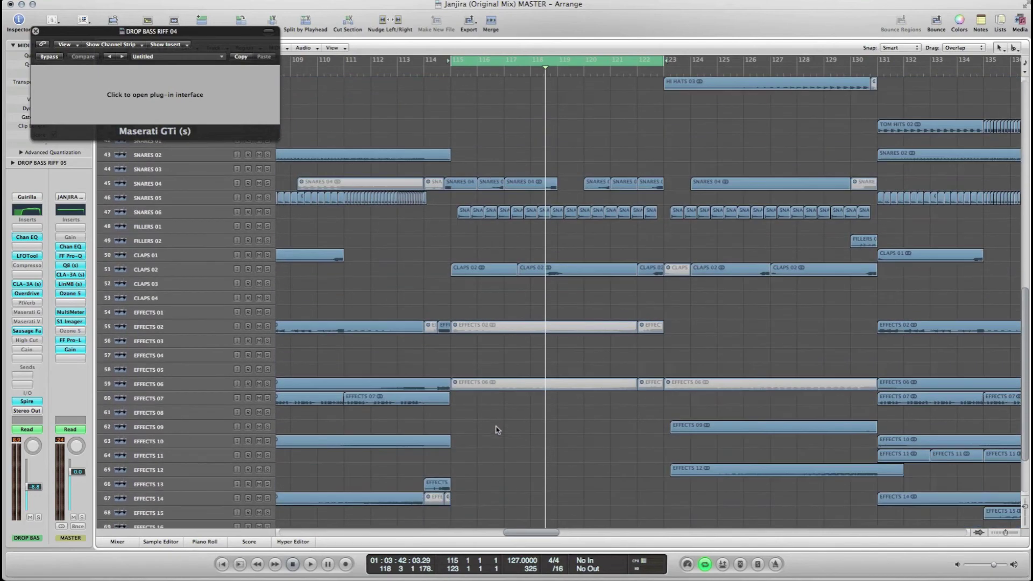
pyautogui.click(996, 532)
pyautogui.click(996, 532)
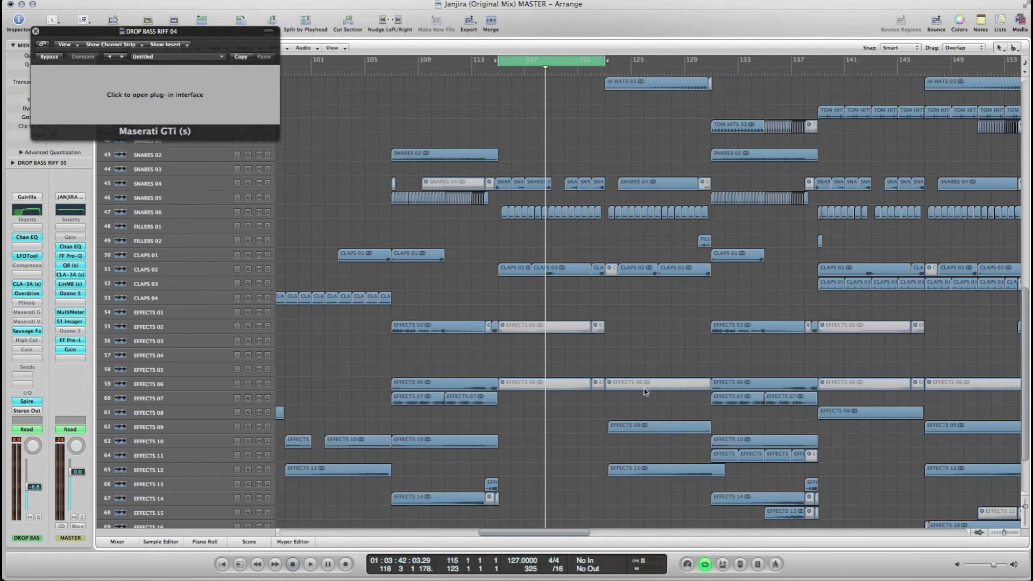
pyautogui.scroll(2, 671, 393)
pyautogui.scroll(-7, 385, 364)
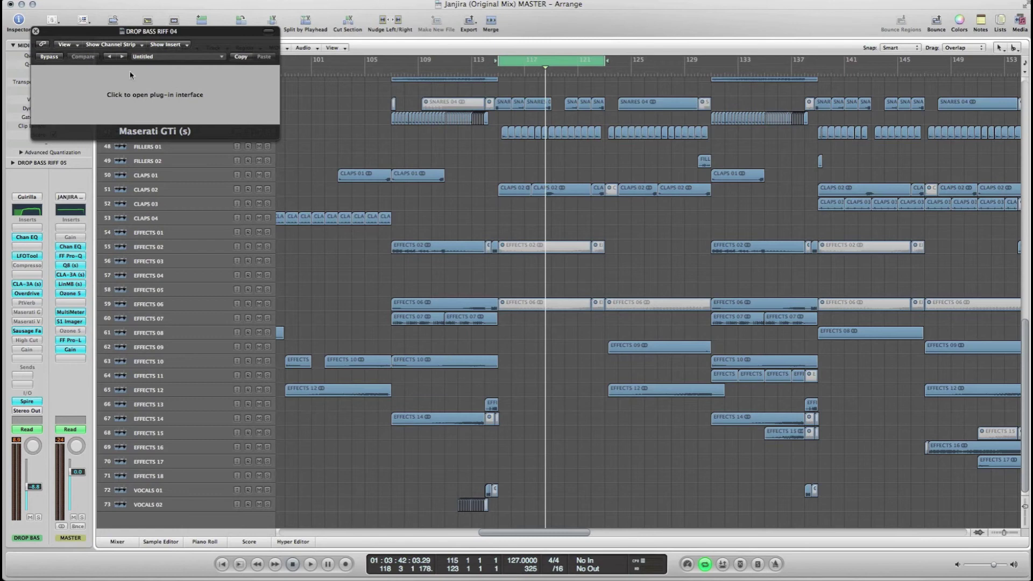
# Step: Close the Maserati GTi window and look over the percussion and effects arrangement across bars 89 to 169
pyautogui.click(36, 32)
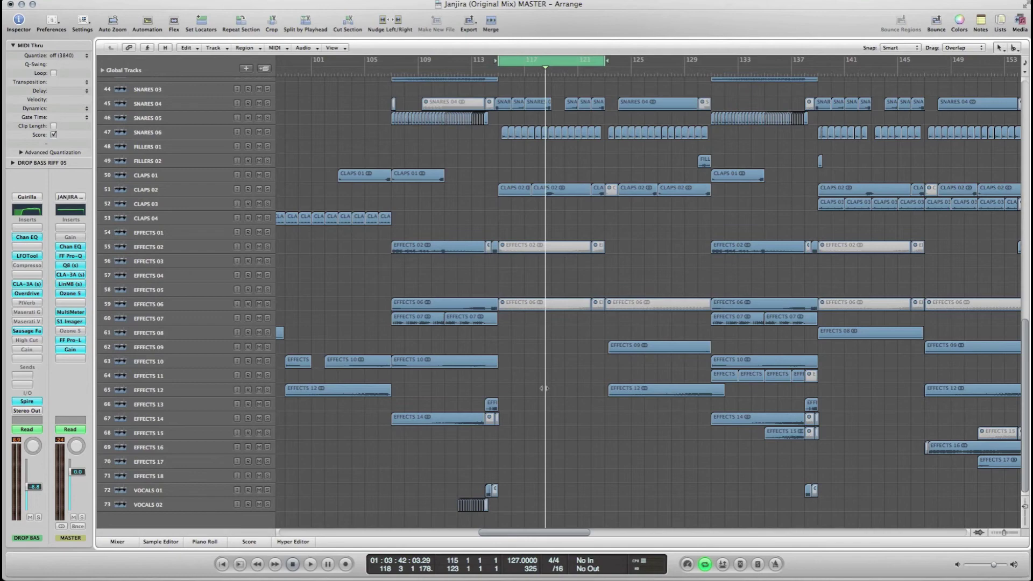
pyautogui.scroll(5, 544, 388)
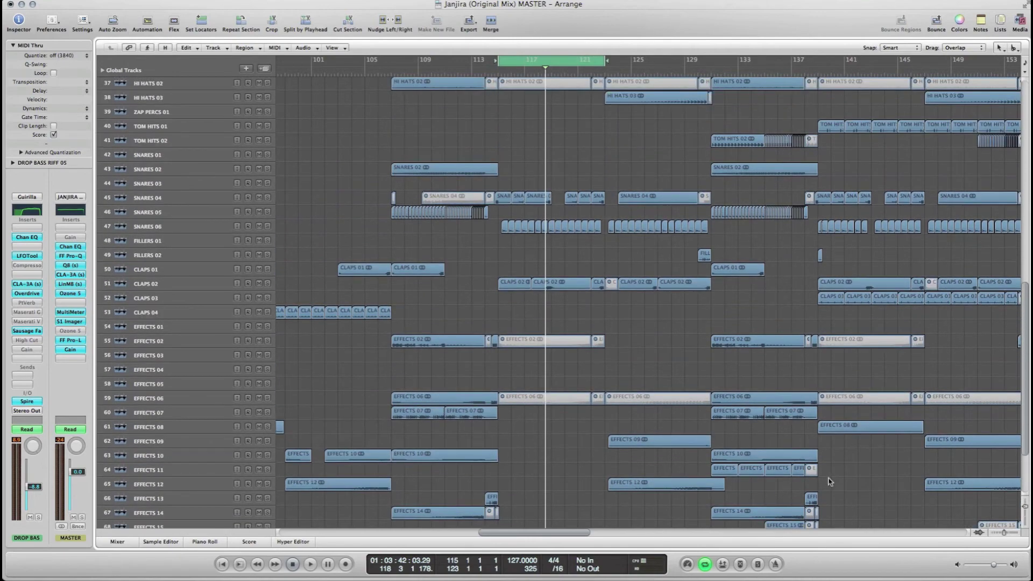
pyautogui.click(994, 533)
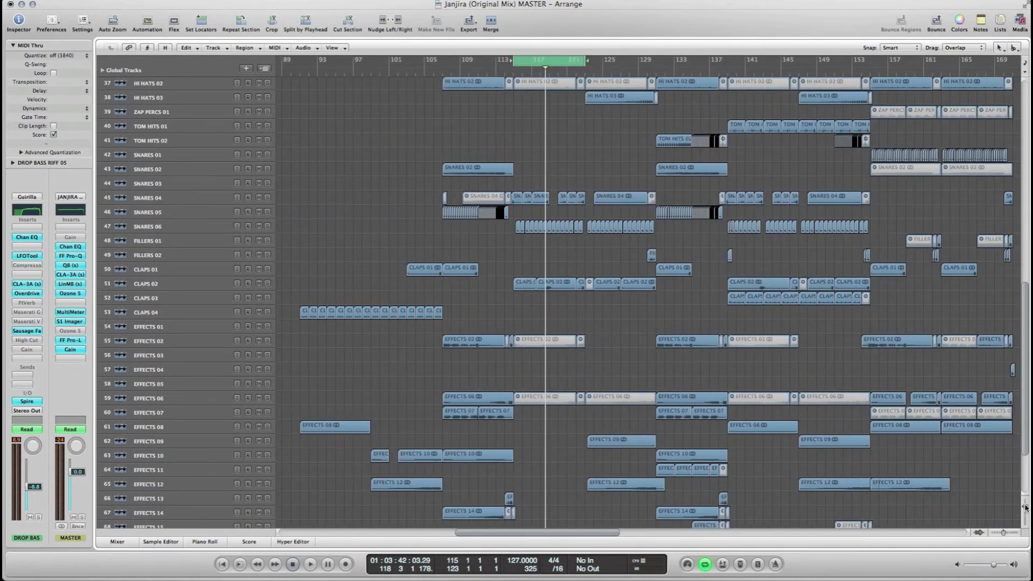
pyautogui.click(1025, 503)
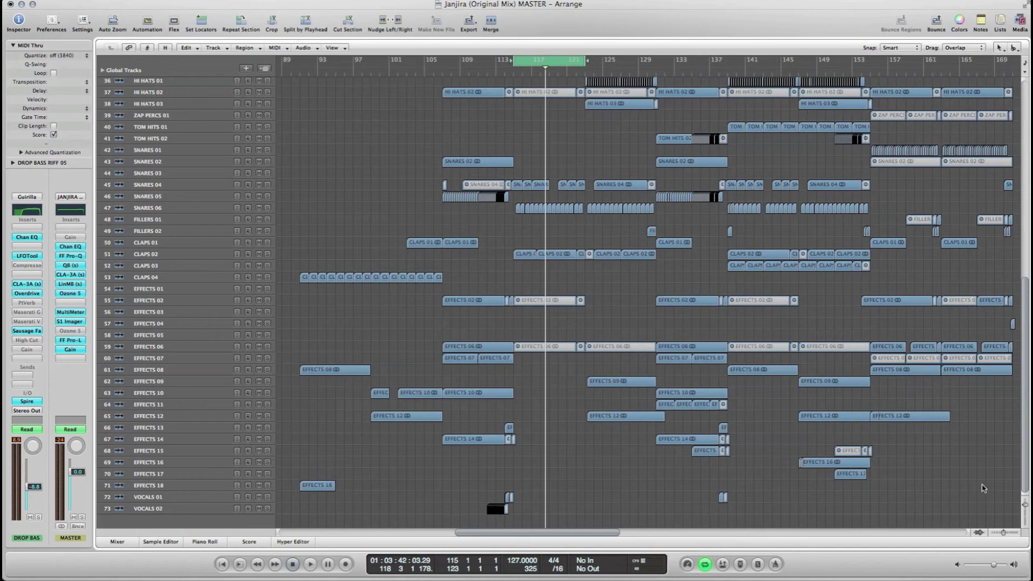
pyautogui.click(1024, 507)
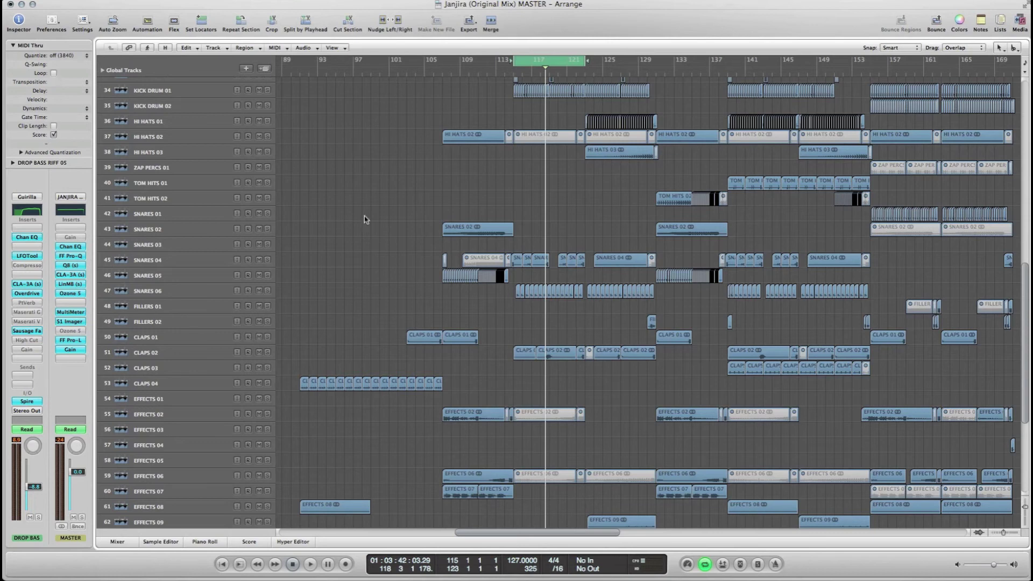
# Step: Bypass FF Pro-L, Ozone 5, LinMB, CLA-3A, Q8, FF Pro-Q and Channel EQ on the master channel, keeping the cycle on
pyautogui.click(532, 64)
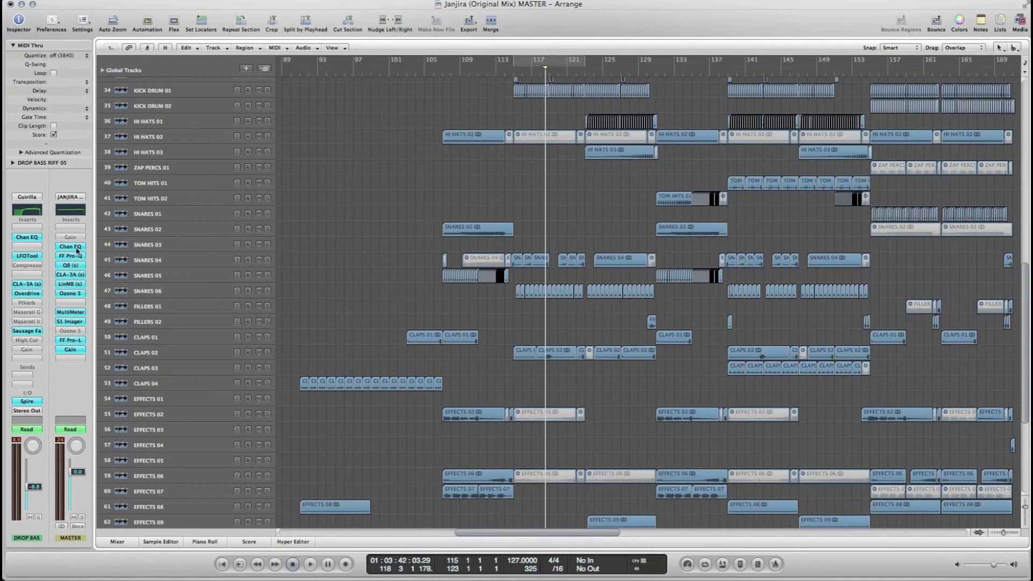
pyautogui.click(539, 64)
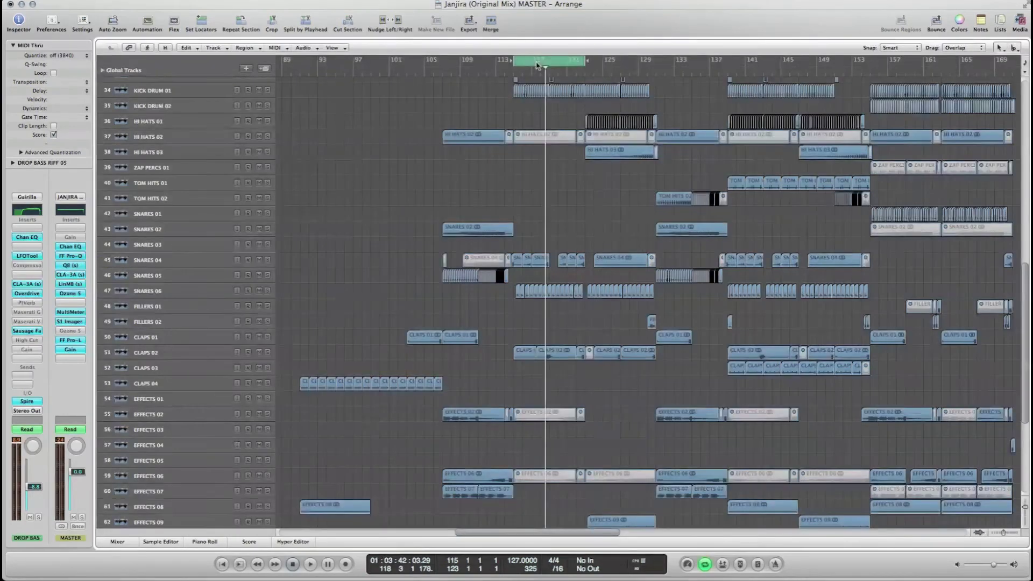
pyautogui.keyDown('alt'); pyautogui.click(71, 339); pyautogui.keyUp('alt')
pyautogui.keyDown('alt'); pyautogui.click(72, 293); pyautogui.keyUp('alt')
pyautogui.keyDown('alt'); pyautogui.click(71, 283); pyautogui.keyUp('alt')
pyautogui.keyDown('alt'); pyautogui.click(72, 274); pyautogui.keyUp('alt')
pyautogui.keyDown('alt'); pyautogui.click(71, 265); pyautogui.keyUp('alt')
pyautogui.keyDown('alt'); pyautogui.click(75, 256); pyautogui.keyUp('alt')
pyautogui.keyDown('alt'); pyautogui.click(71, 247); pyautogui.keyUp('alt')
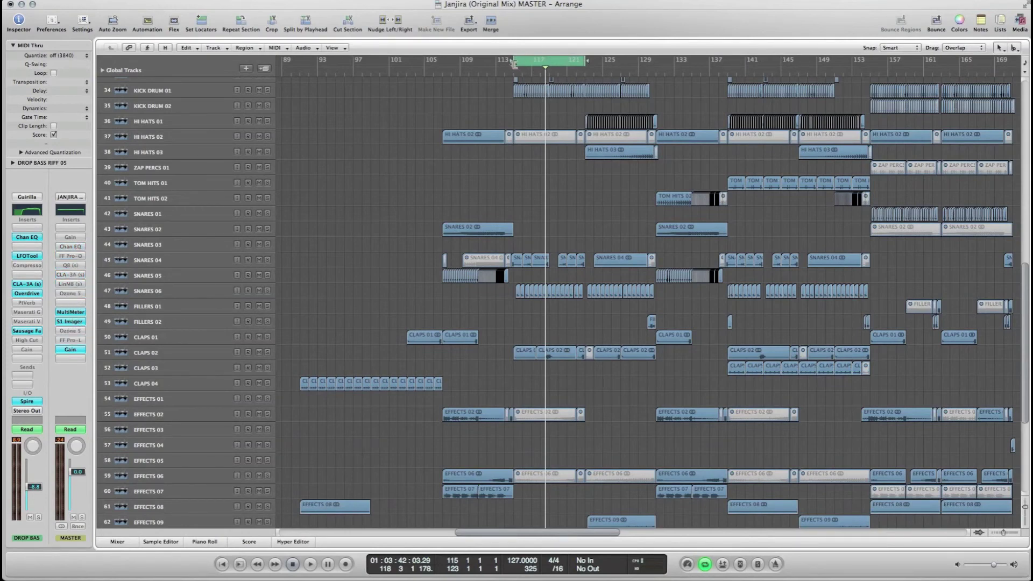
# Step: Extend the cycle's start back to bar 113, play the full mix without the master processing, and stop
pyautogui.moveTo(516, 61); pyautogui.dragTo(505, 61)
pyautogui.press('space')
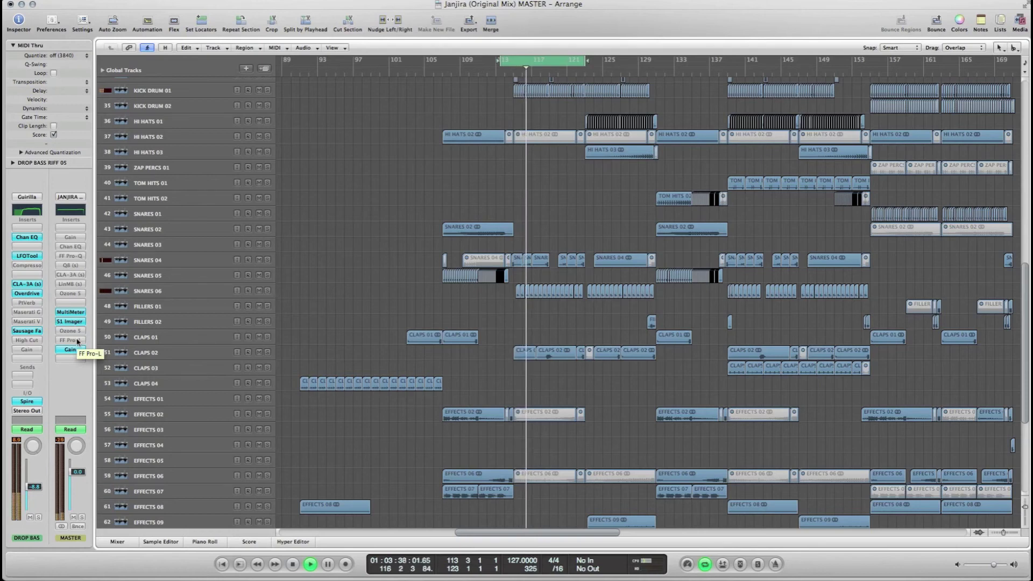
pyautogui.press('space')
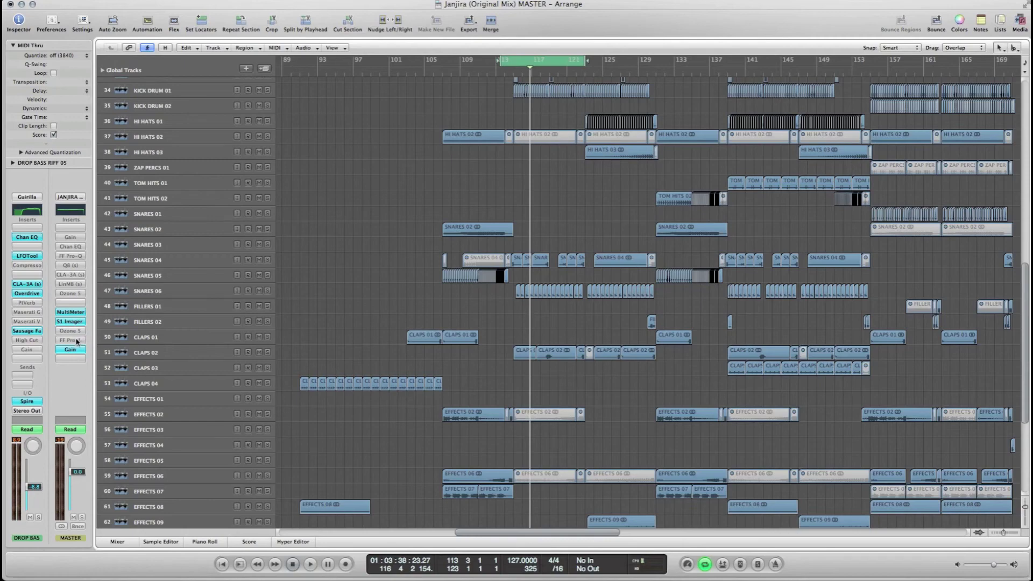
# Step: Re-enable the FF Pro-L limiter on the master channel and open its window over the arrangement
pyautogui.click(74, 343)
pyautogui.click(68, 342)
pyautogui.moveTo(178, 31); pyautogui.dragTo(687, 182)
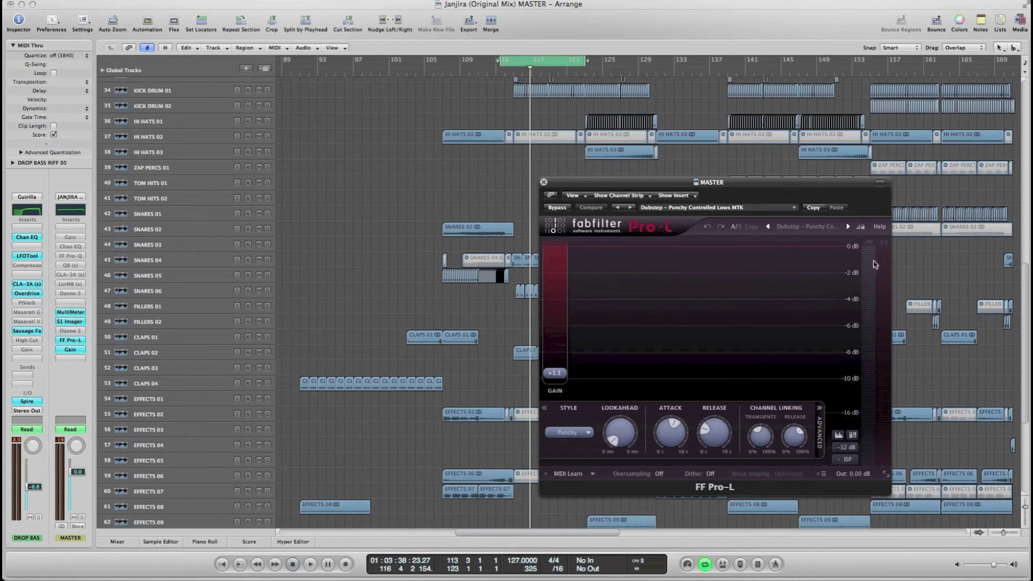
# Step: Re-enable LinMB, CLA-3A, FF Pro-Q and Channel EQ on the master channel and play the mix with the cycle starting at bar 115
pyautogui.keyDown('alt'); pyautogui.click(74, 285); pyautogui.keyUp('alt')
pyautogui.keyDown('alt'); pyautogui.click(76, 276); pyautogui.keyUp('alt')
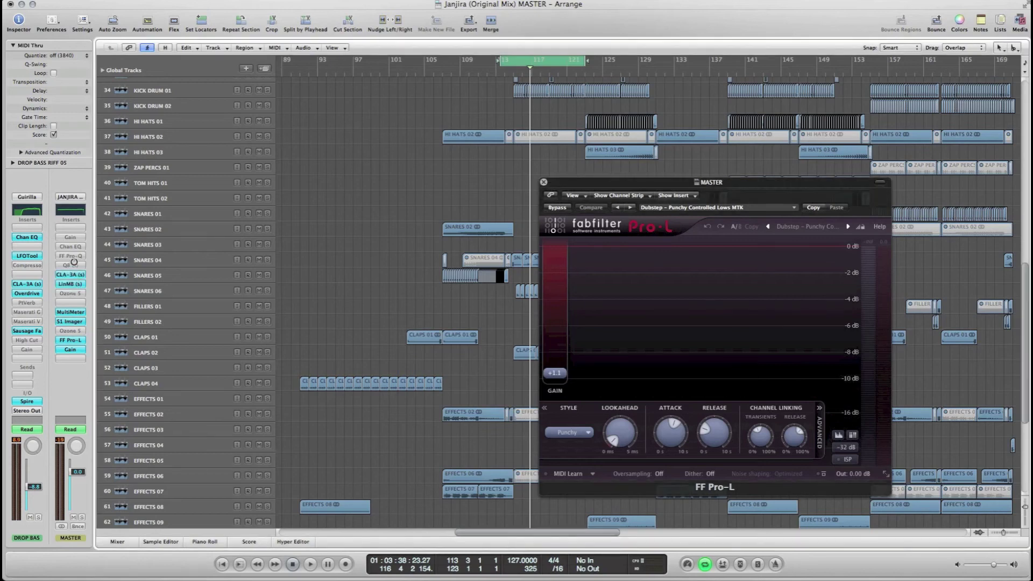
pyautogui.keyDown('alt'); pyautogui.click(74, 257); pyautogui.keyUp('alt')
pyautogui.keyDown('alt'); pyautogui.click(75, 247); pyautogui.keyUp('alt')
pyautogui.moveTo(503, 61); pyautogui.dragTo(514, 61)
pyautogui.press('space')
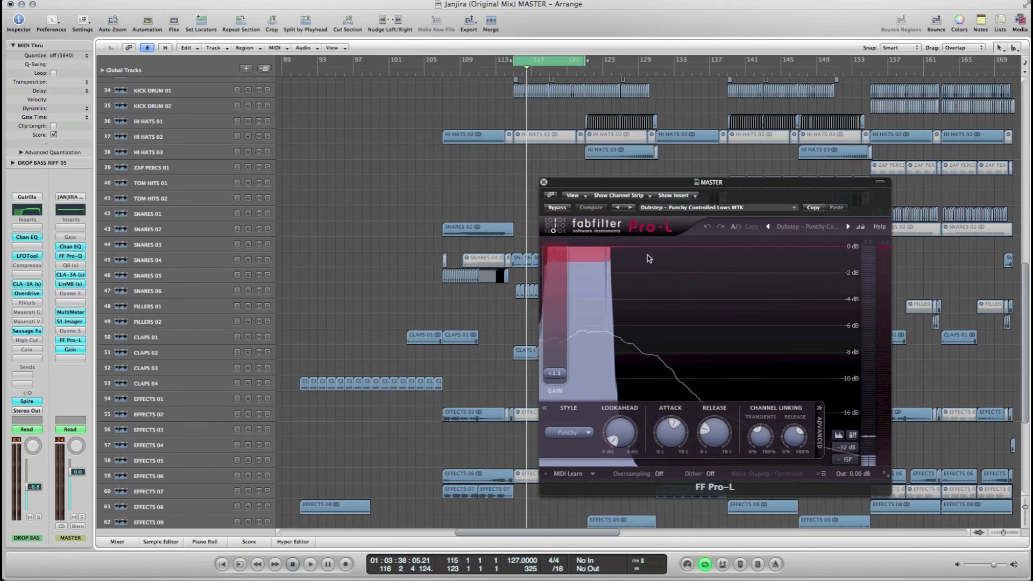
# Step: Open the master channel's LinMB and CLA-3A windows and place each one over the arrangement beside the limiter
pyautogui.click(72, 284)
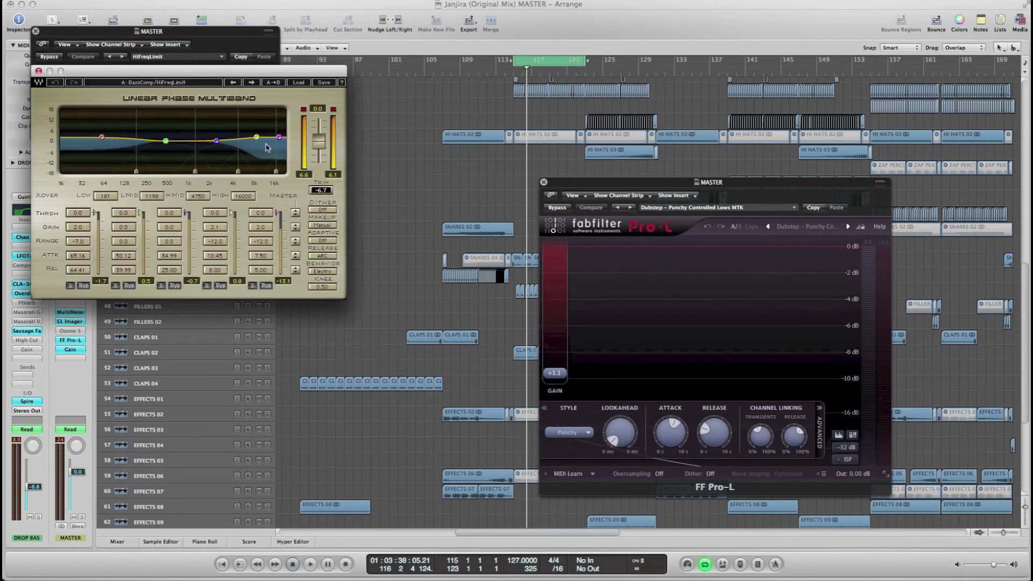
pyautogui.moveTo(211, 75); pyautogui.dragTo(492, 206)
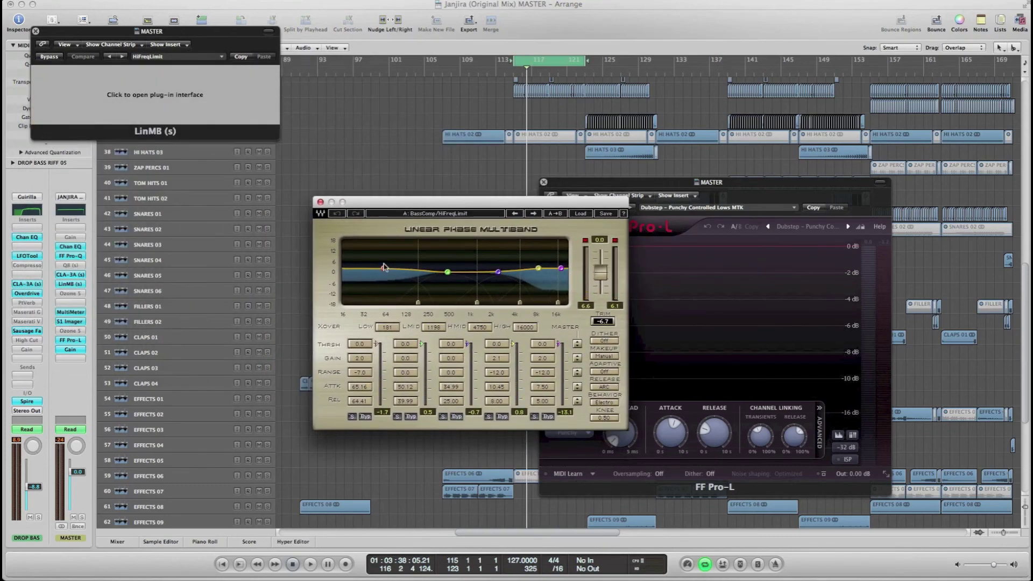
pyautogui.click(70, 275)
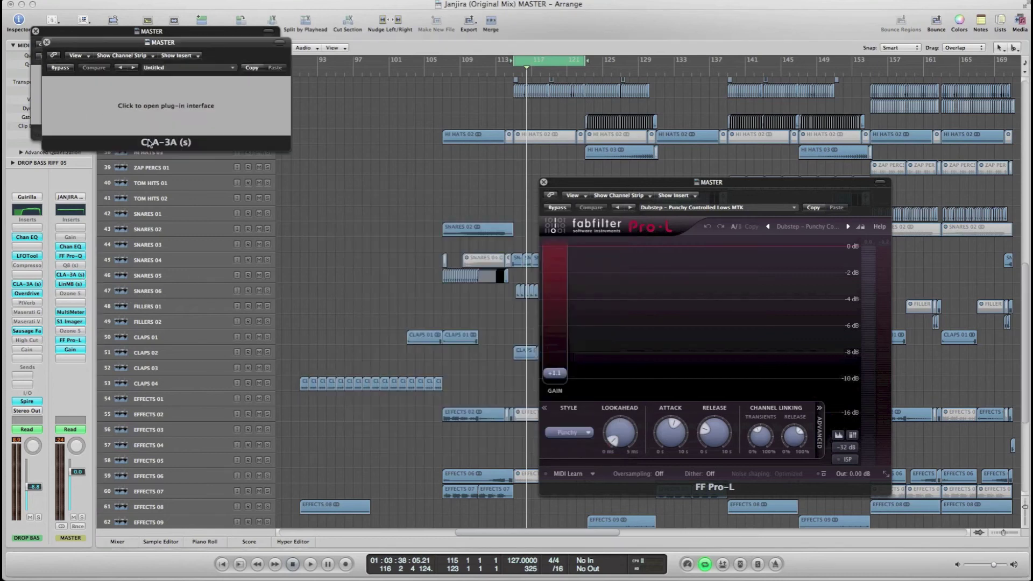
pyautogui.moveTo(217, 85); pyautogui.dragTo(335, 155)
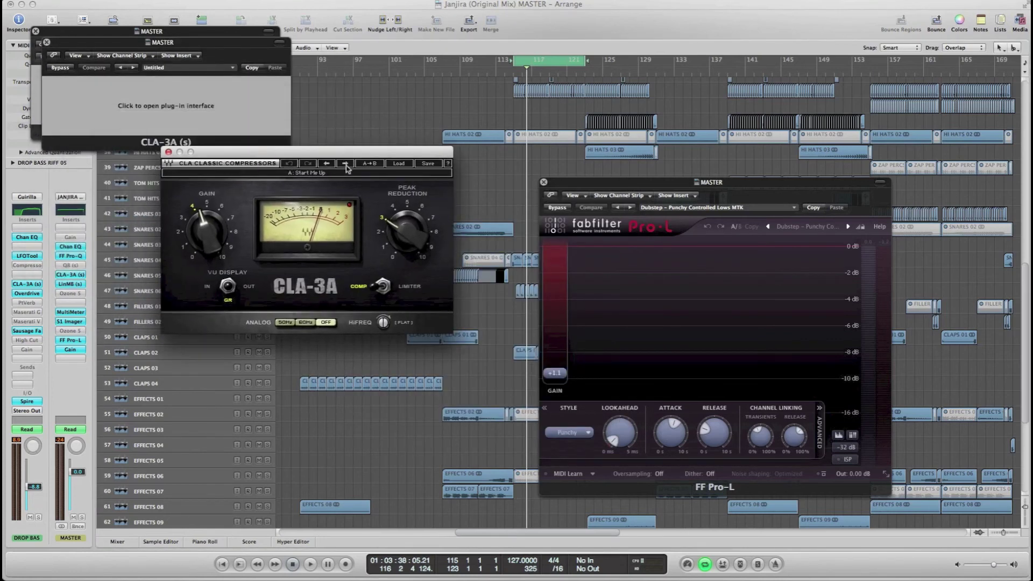
# Step: Play the cycled drop while trying different Peak Reduction amounts on the master's CLA-3A compressor, watching its gain-reduction meter
pyautogui.press('space')
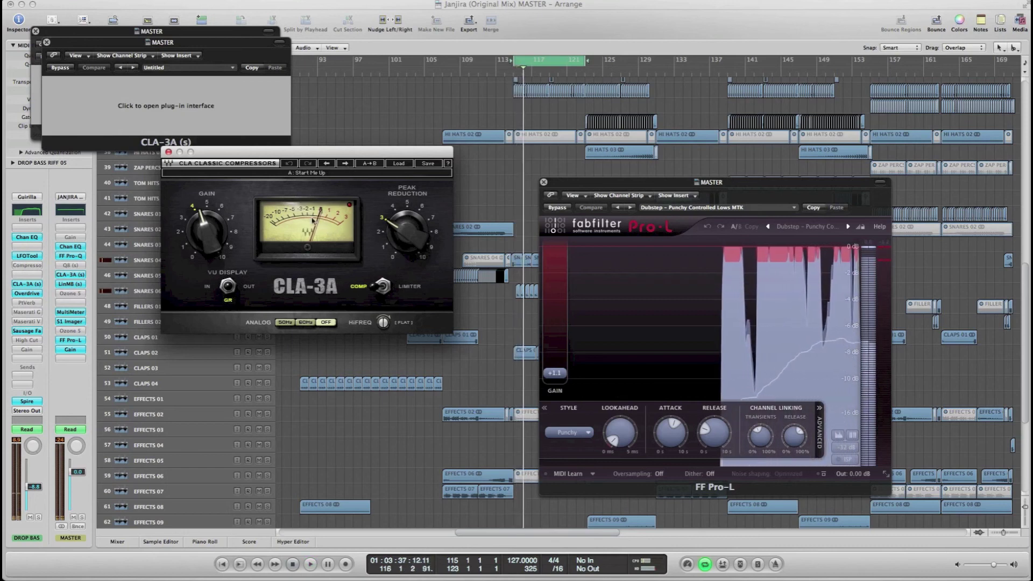
pyautogui.press('space')
pyautogui.moveTo(393, 232); pyautogui.dragTo(371, 250)
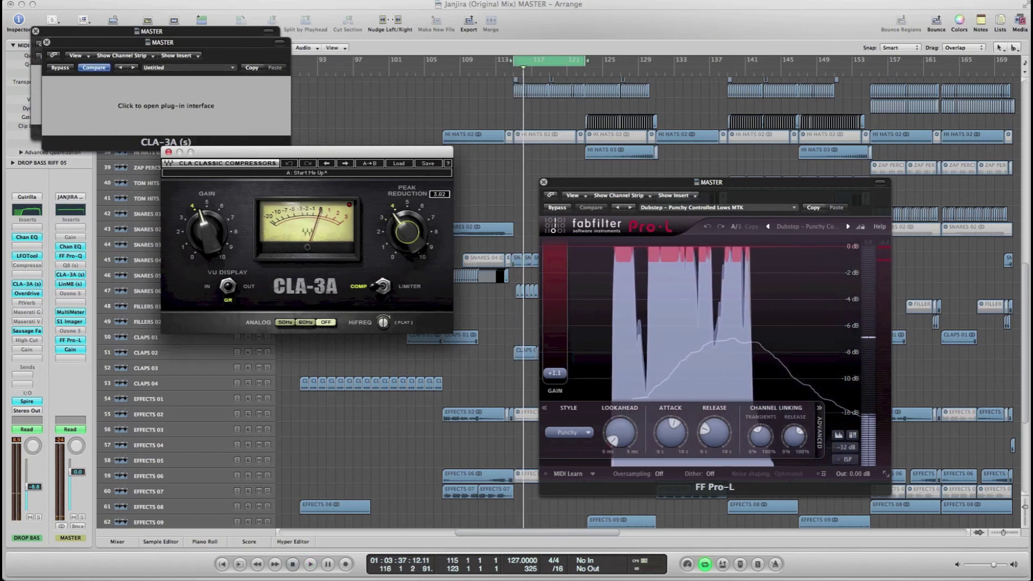
pyautogui.press('space')
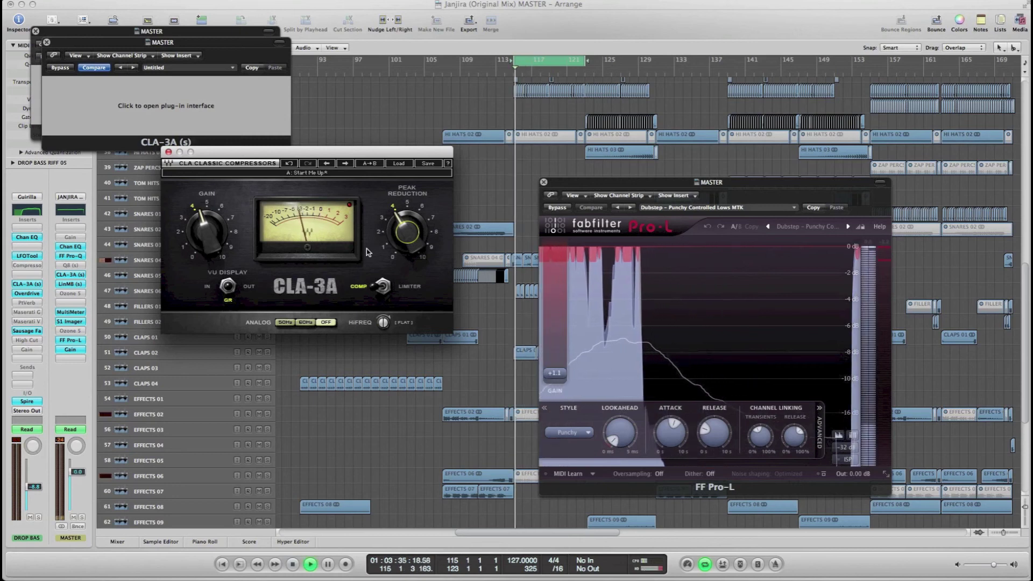
pyautogui.moveTo(408, 231); pyautogui.dragTo(407, 240)
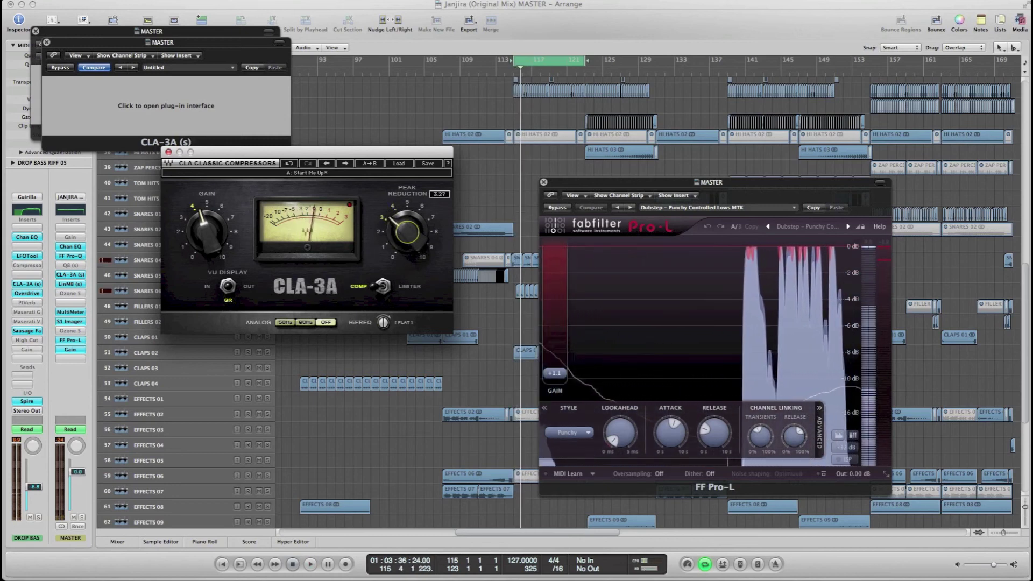
# Step: Close the CLA-3A and LinMB windows, then open the master's FF Pro-Q and place it over the arrangement
pyautogui.click(168, 152)
pyautogui.click(46, 42)
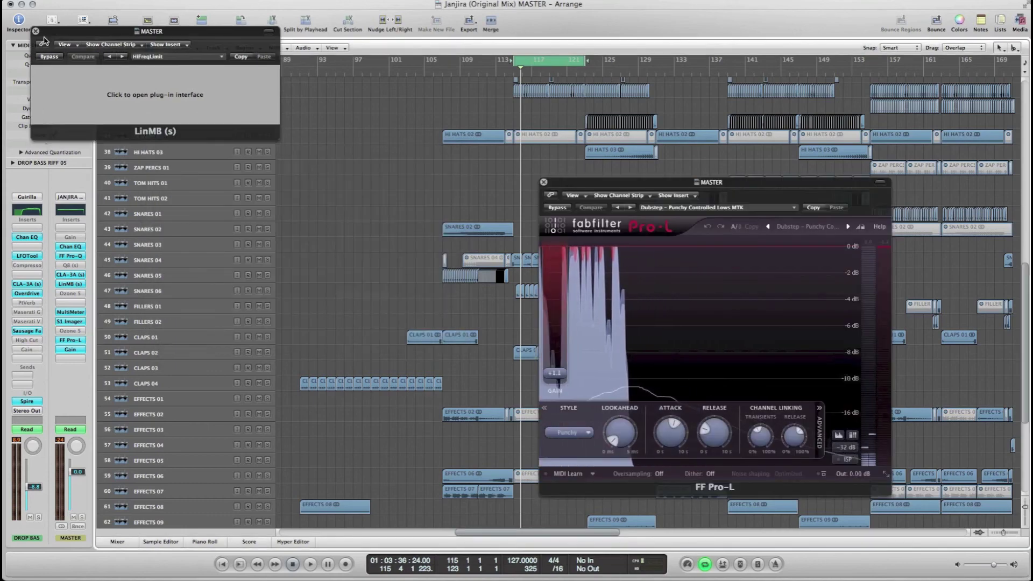
pyautogui.click(36, 31)
pyautogui.click(80, 256)
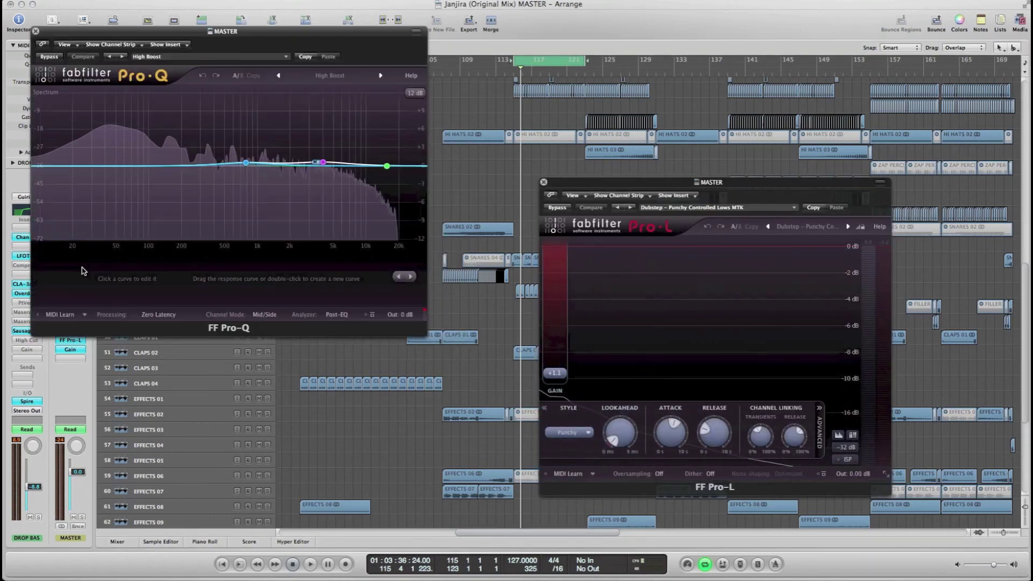
pyautogui.moveTo(226, 32); pyautogui.dragTo(471, 130)
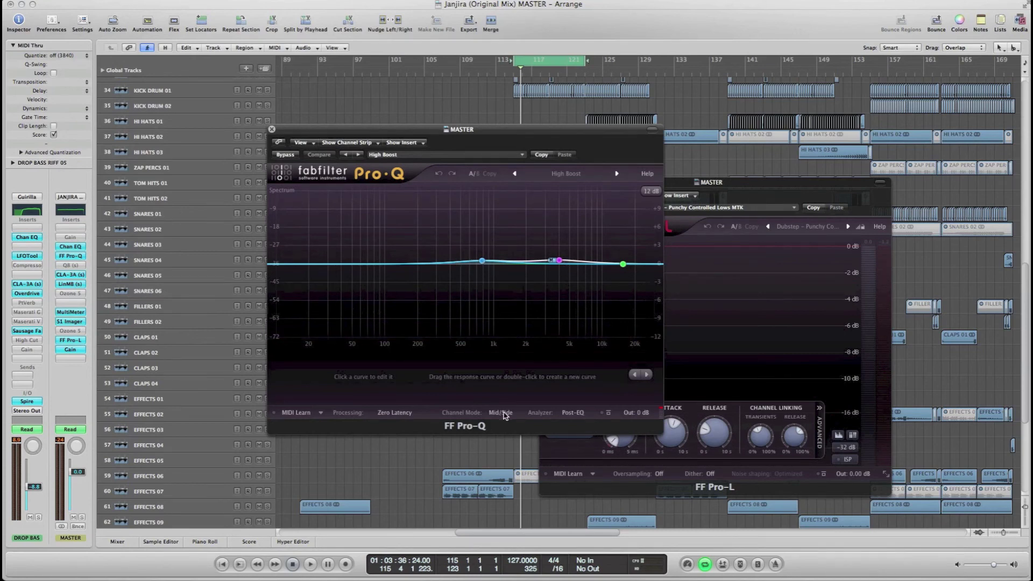
# Step: Open the master's Channel EQ, examine its bands, and shift the analyzer's dB scale to run from 20 to -40
pyautogui.click(75, 248)
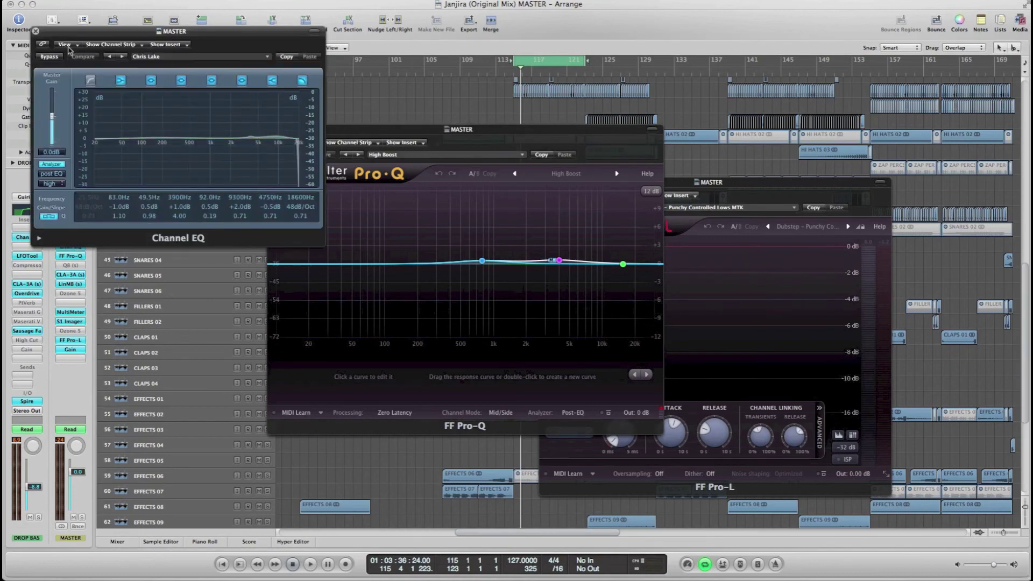
pyautogui.click(36, 31)
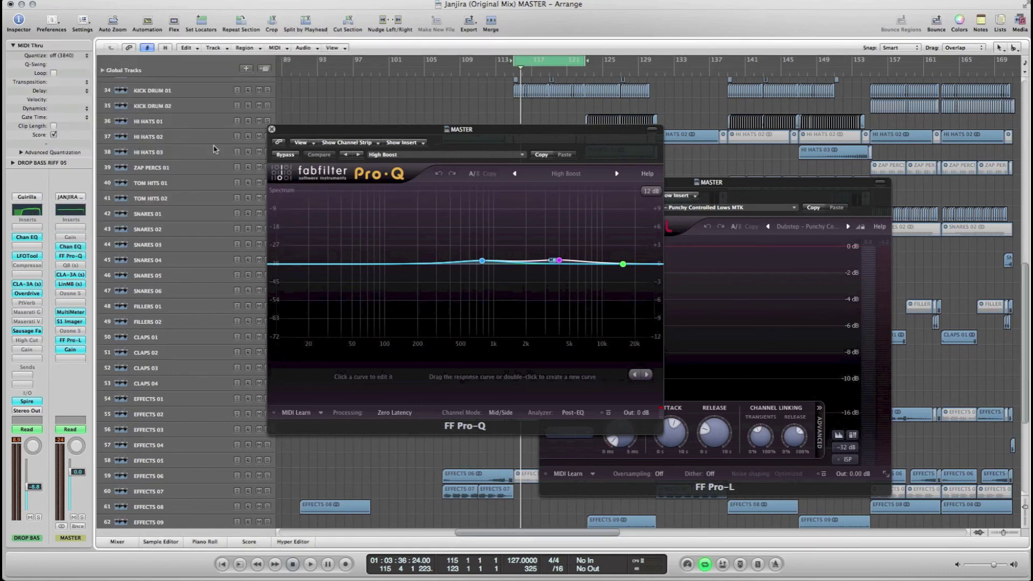
pyautogui.click(72, 247)
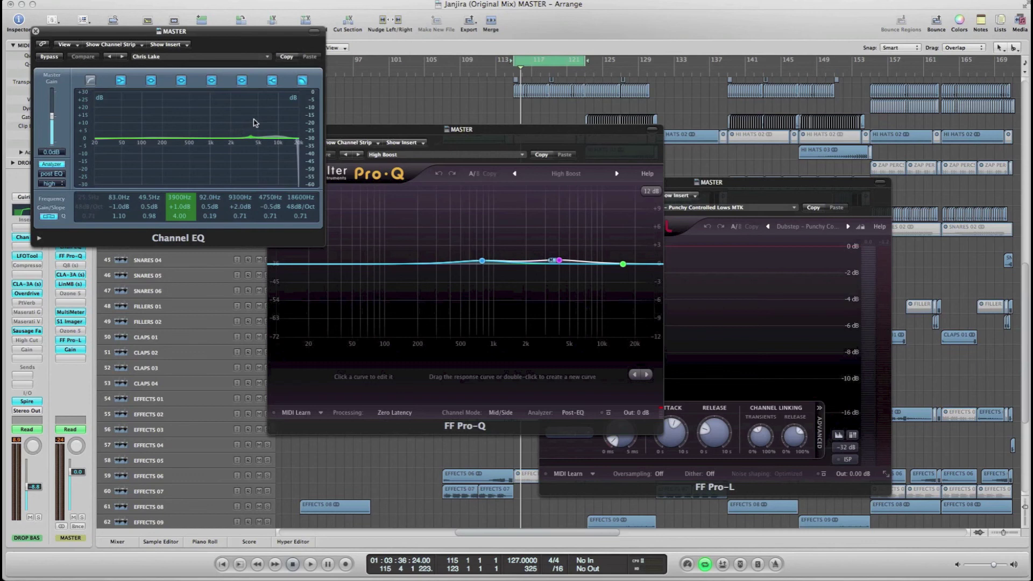
pyautogui.moveTo(314, 144); pyautogui.dragTo(311, 176)
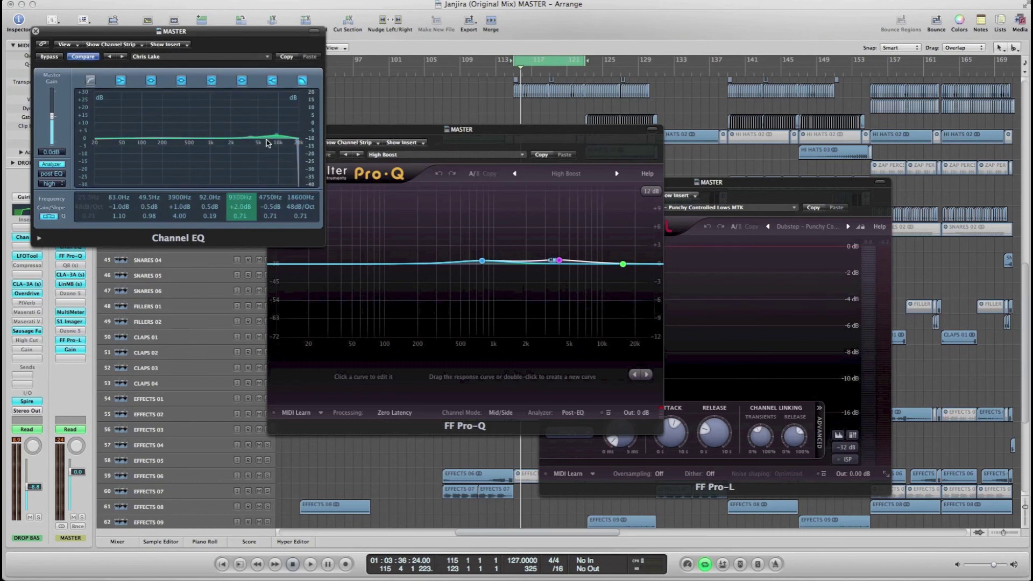
# Step: Close the Channel EQ, FF Pro-Q and FF Pro-L windows to clear the arrangement
pyautogui.click(36, 32)
pyautogui.click(271, 130)
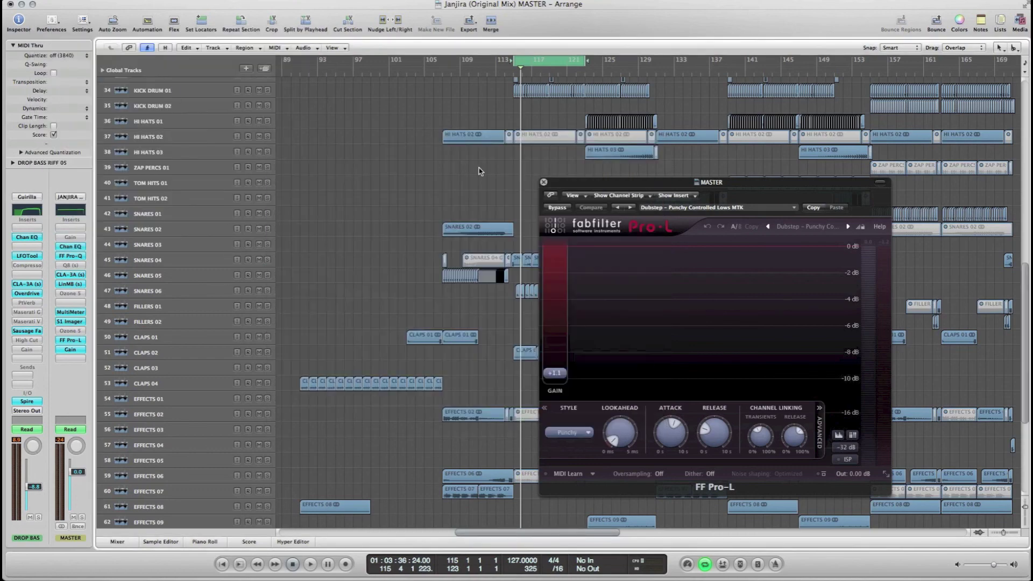
pyautogui.click(543, 182)
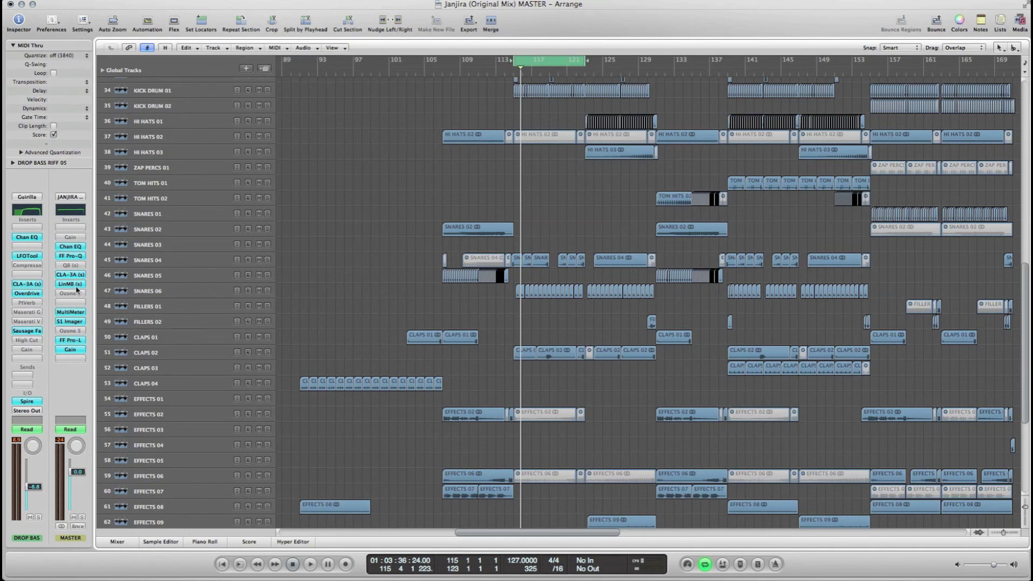
# Step: Open the master's S1 Imager to examine its gain and width settings, and close it again
pyautogui.click(70, 321)
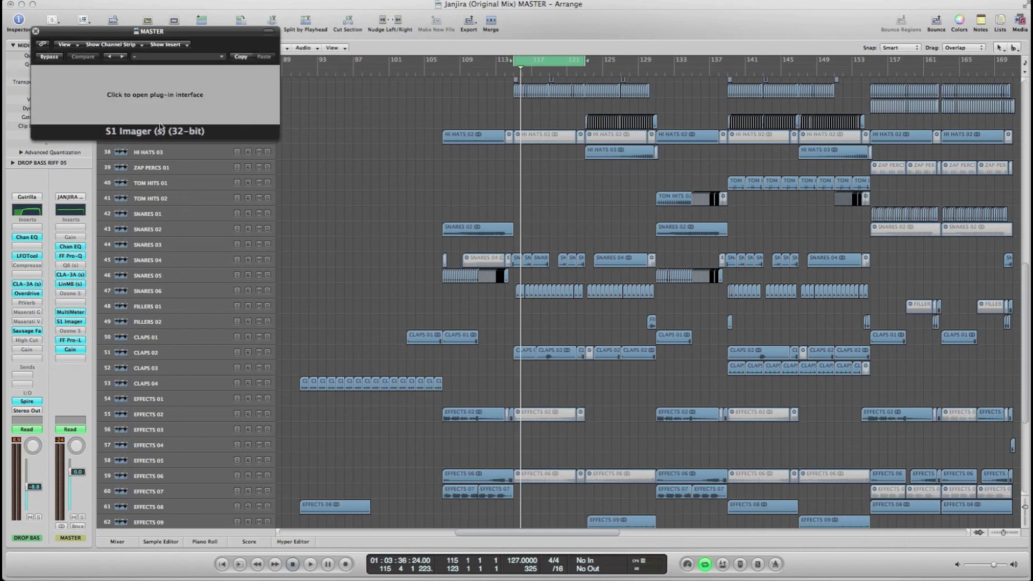
pyautogui.click(38, 71)
pyautogui.click(36, 31)
pyautogui.click(75, 322)
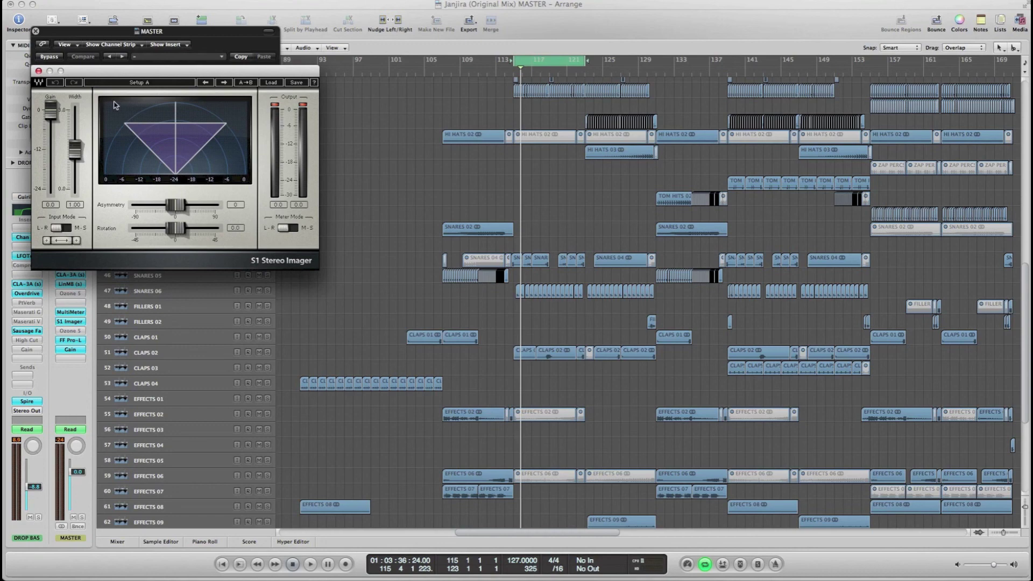
pyautogui.click(38, 71)
pyautogui.click(36, 30)
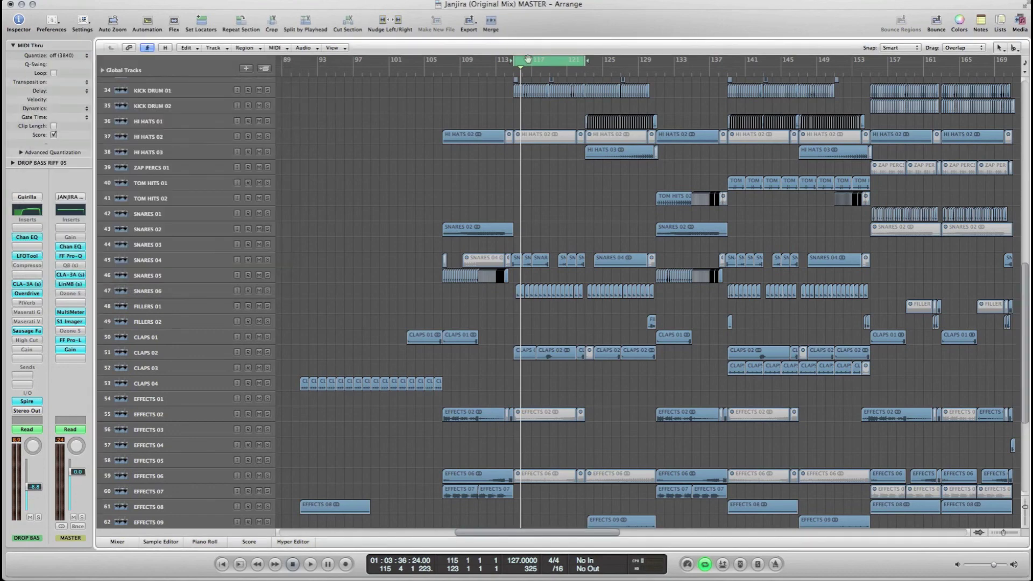
# Step: Select the MASTER track, show track automation, and display its S1 Imager Width lane
pyautogui.scroll(10, 486, 198)
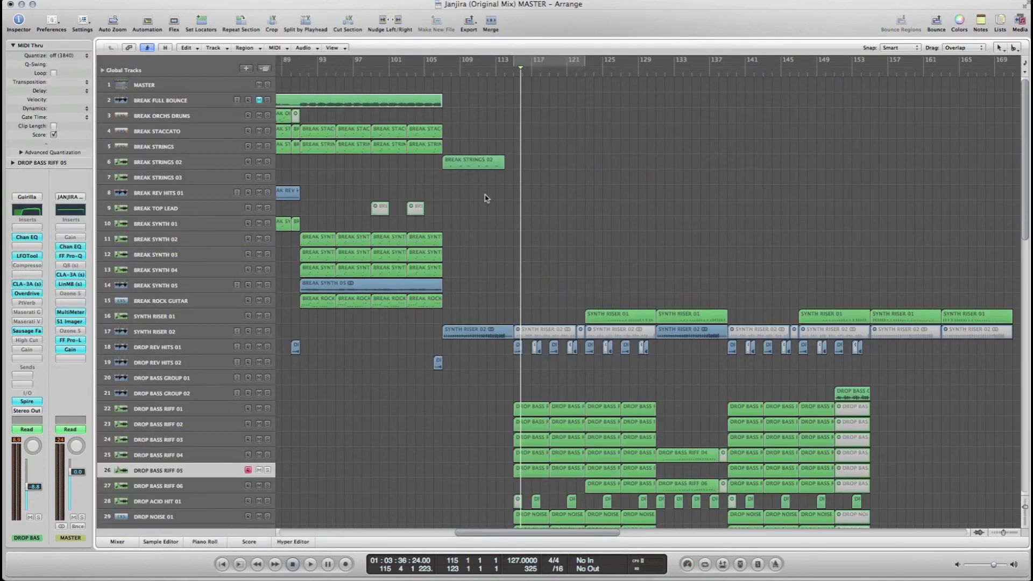
pyautogui.click(200, 88)
pyautogui.press('a')
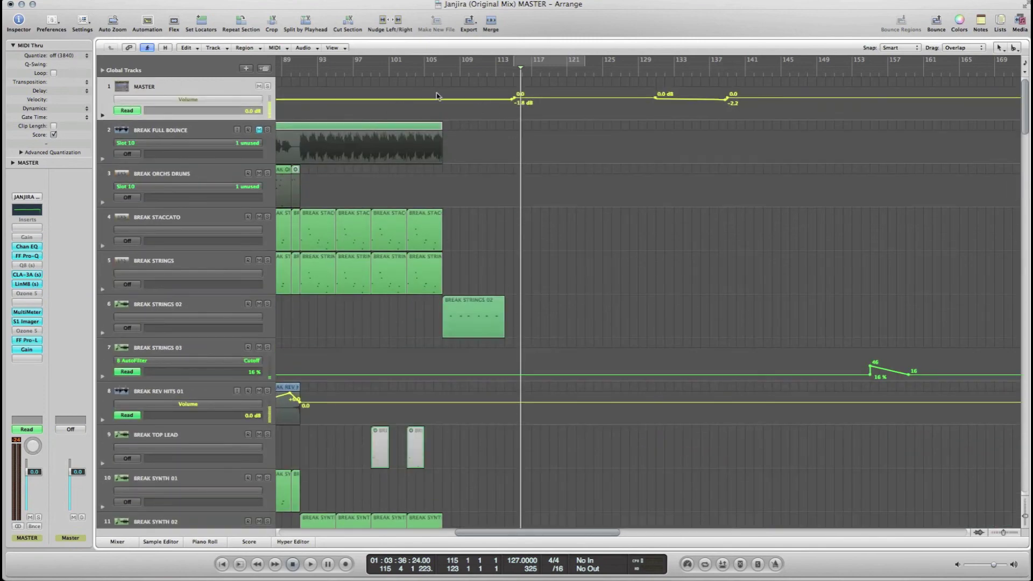
pyautogui.click(208, 106)
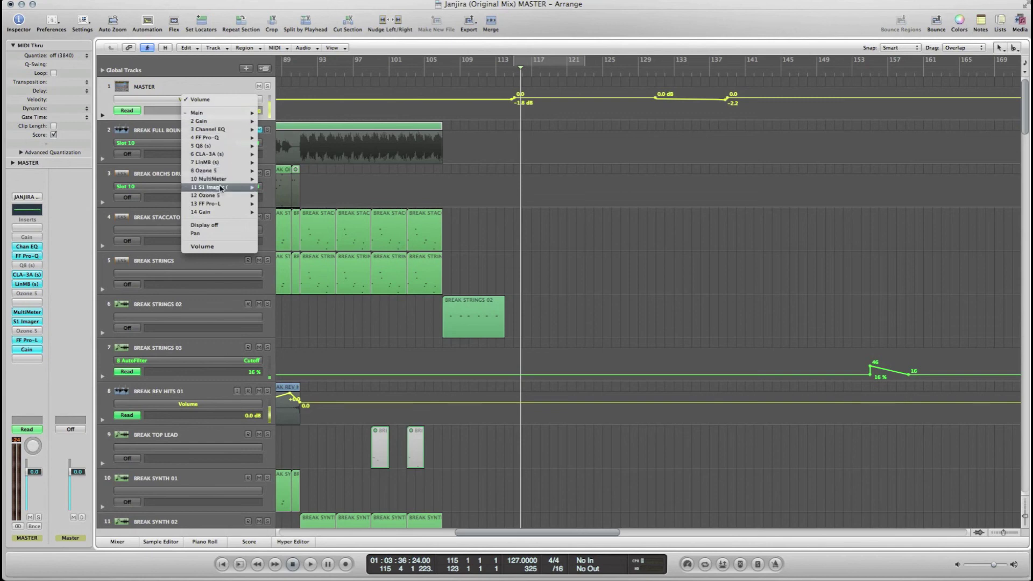
pyautogui.moveTo(227, 189)
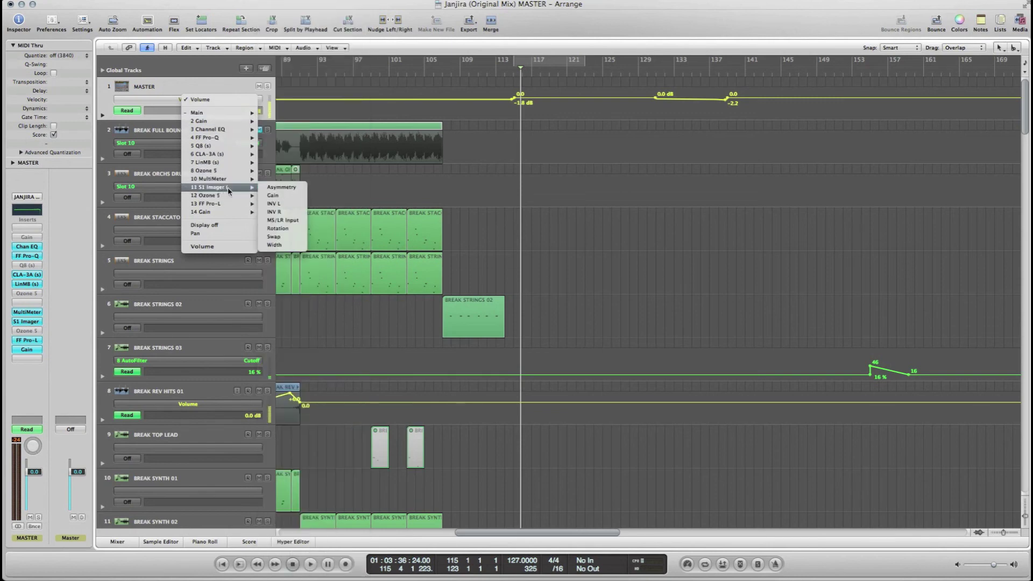
pyautogui.click(277, 245)
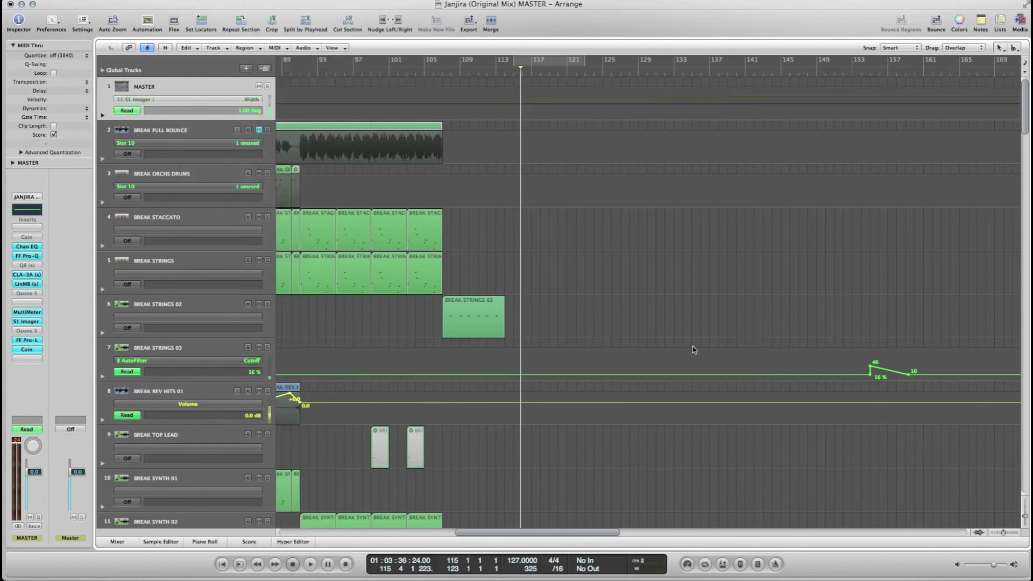
# Step: Try a Width automation ramp that narrows the master before bar 115 and jumps back at the drop, and flatten it to 1.00 Deg
pyautogui.click(1028, 518)
pyautogui.click(1013, 535)
pyautogui.click(1011, 535)
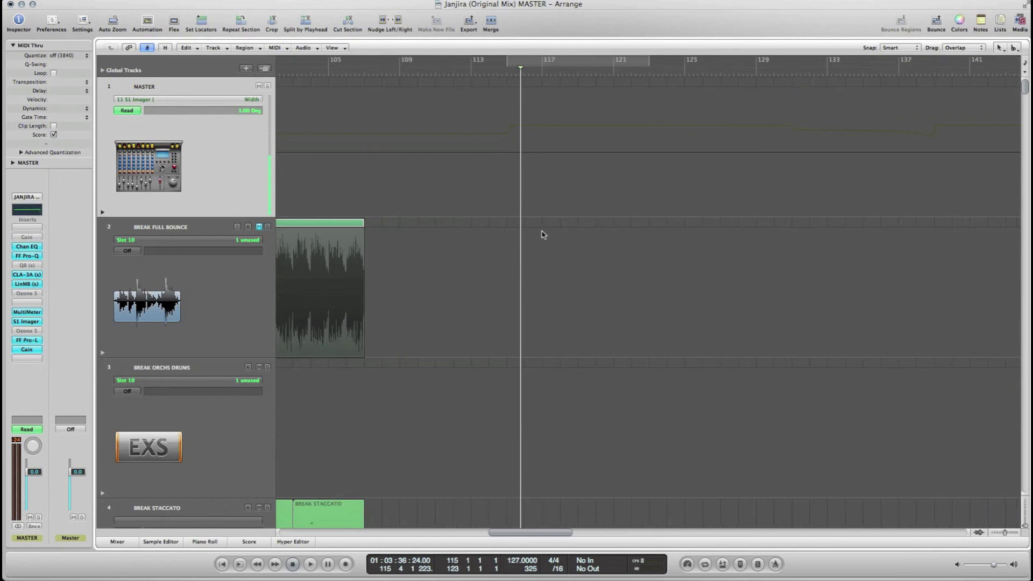
pyautogui.click(509, 156)
pyautogui.click(391, 153)
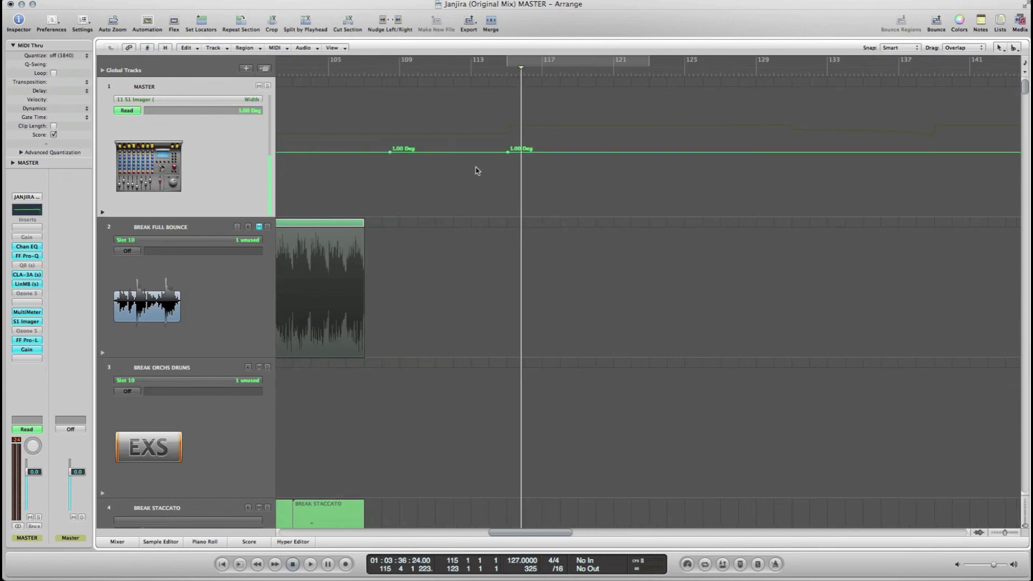
pyautogui.click(507, 164)
pyautogui.moveTo(507, 166); pyautogui.dragTo(505, 164)
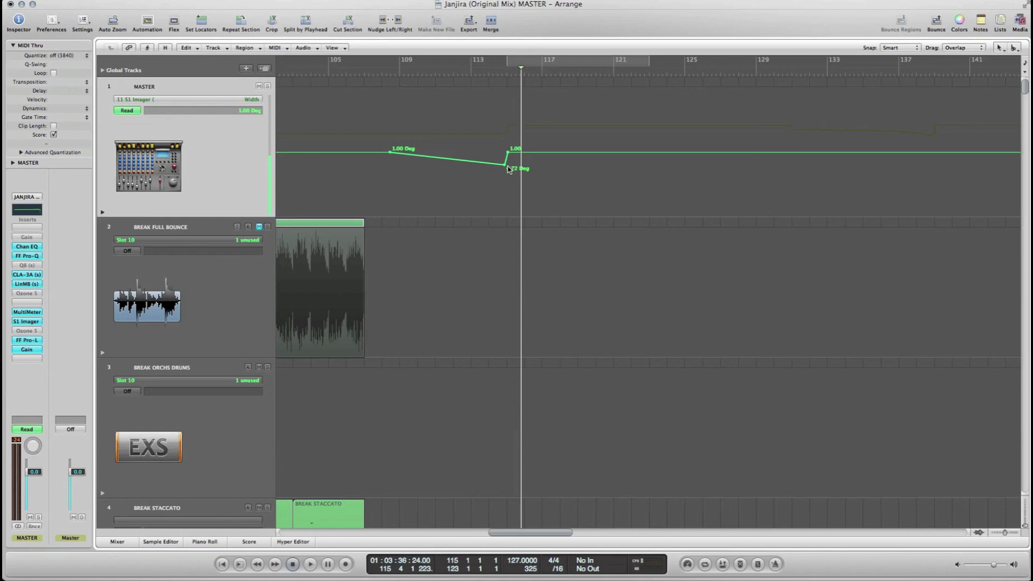
pyautogui.moveTo(505, 169); pyautogui.dragTo(507, 152)
# Step: Switch the MASTER track's automation lane back to Volume and hide the track automation
pyautogui.click(994, 533)
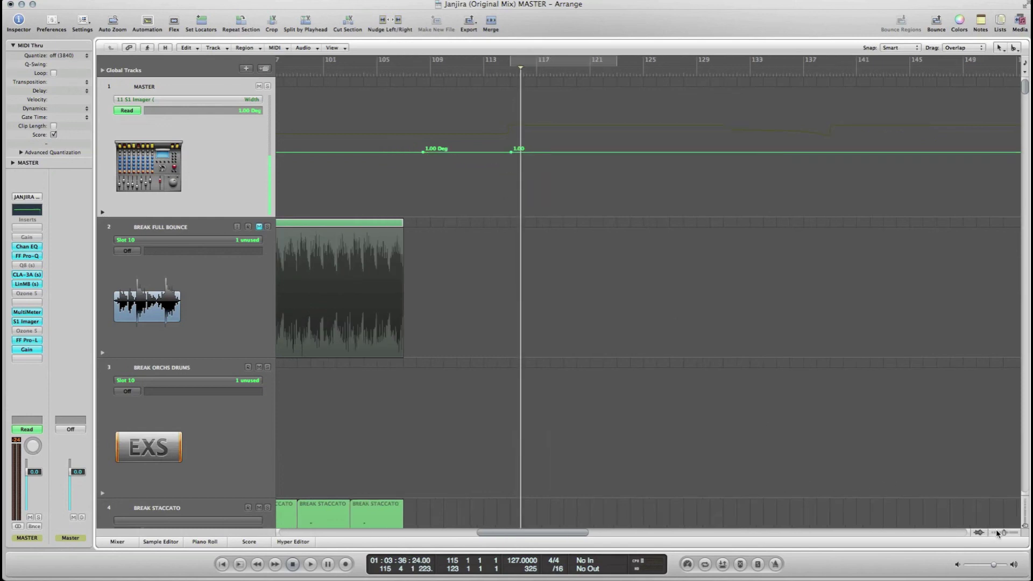
pyautogui.hotkey('ctrl', 'Up')
pyautogui.press('a')
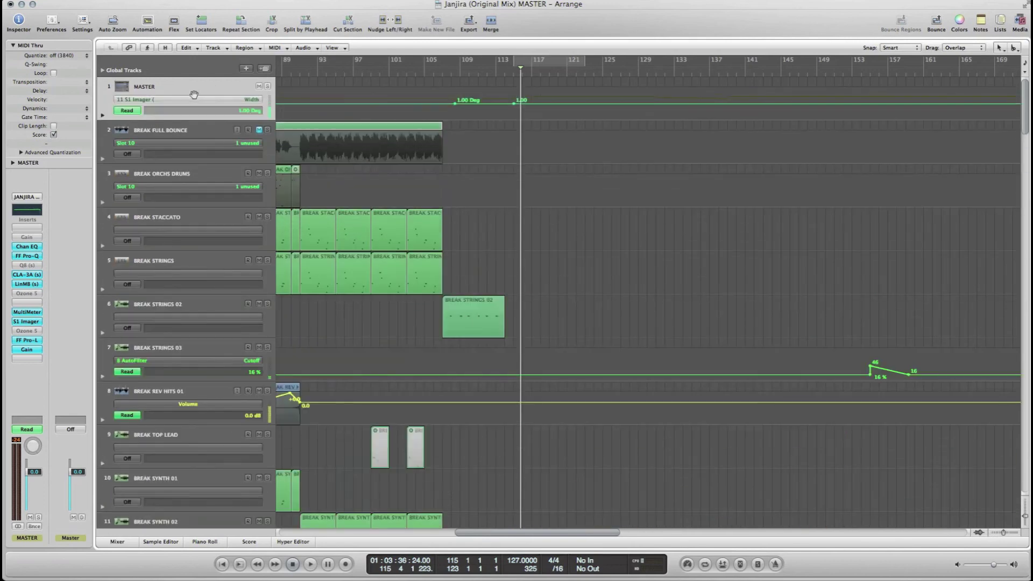
pyautogui.click(221, 100)
pyautogui.click(220, 247)
pyautogui.click(994, 533)
pyautogui.click(994, 533)
pyautogui.press('a')
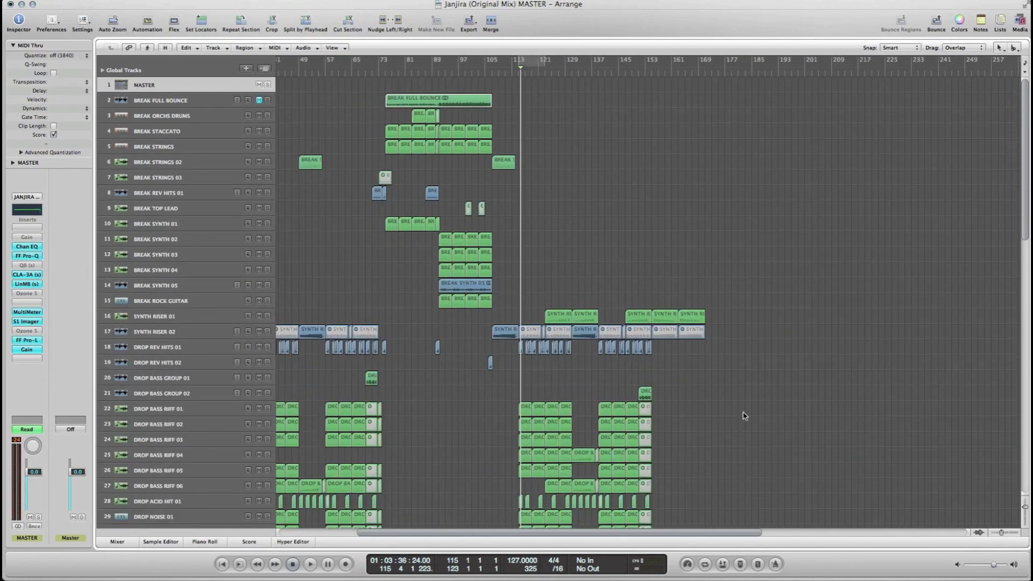
# Step: Fit all tracks of the arrangement in view from bar 1 and select the SYNTH RISER 01 track
pyautogui.click(1027, 510)
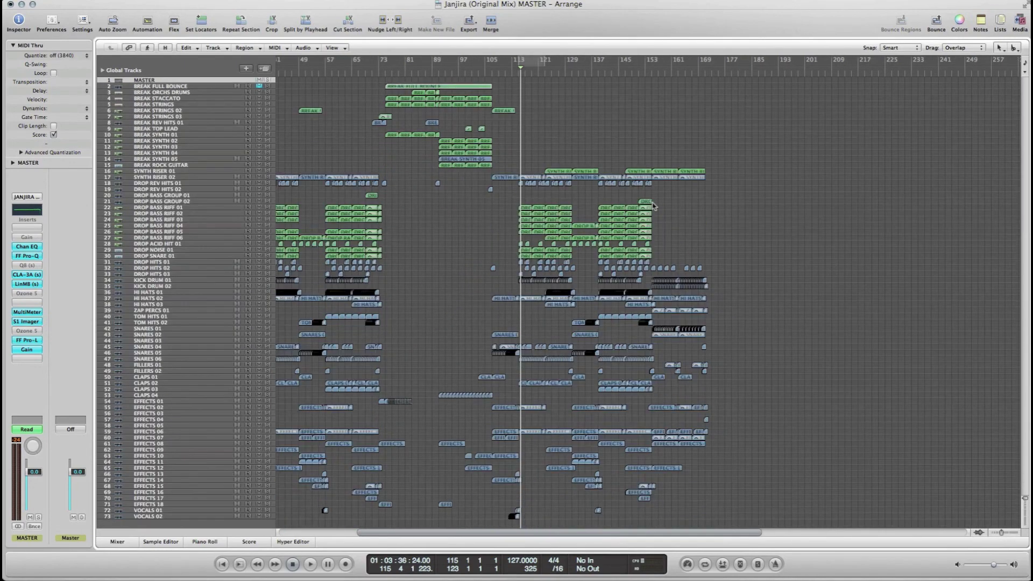
pyautogui.moveTo(429, 206); pyautogui.dragTo(242, 213)
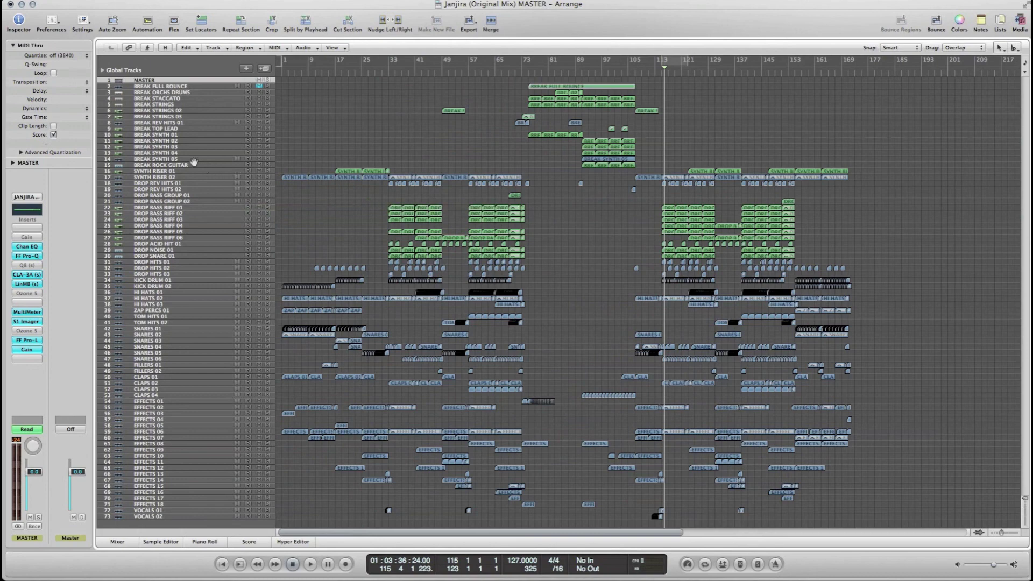
pyautogui.click(183, 171)
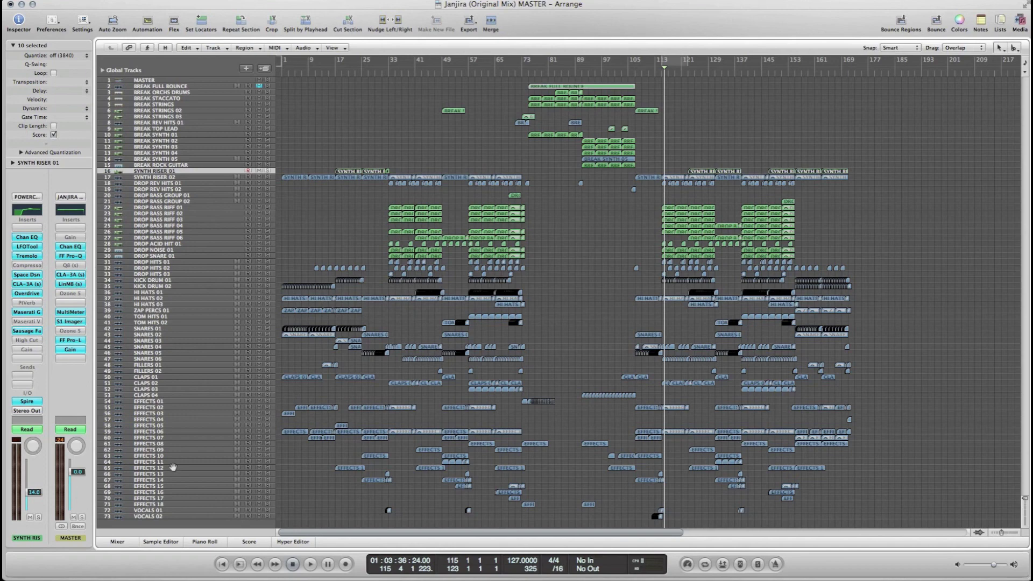
# Step: Look over the channel strips in the mixer back to MASTER, close it, and deselect the SYNTH RISER 01 regions
pyautogui.click(124, 544)
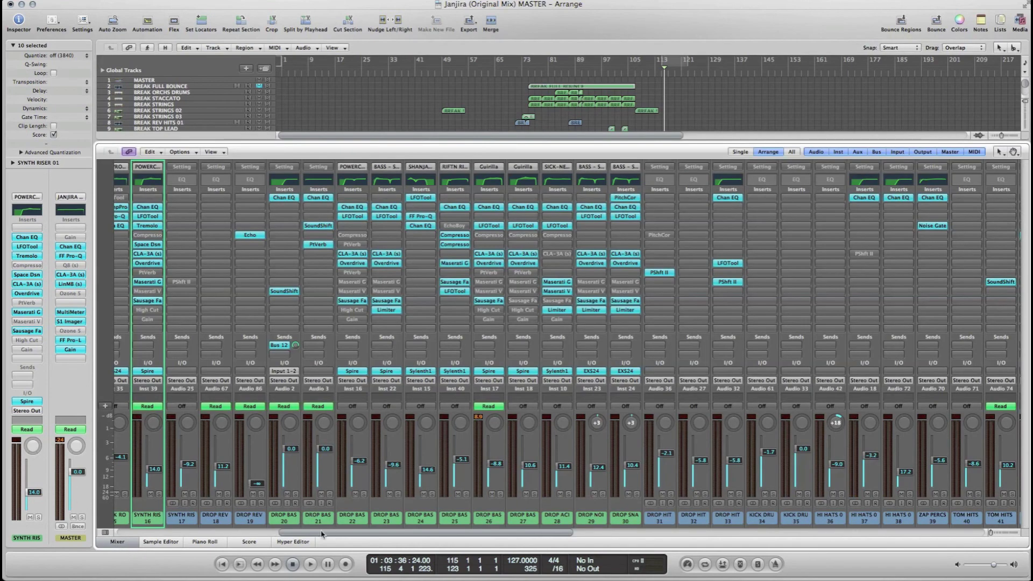
pyautogui.moveTo(313, 535); pyautogui.dragTo(130, 533)
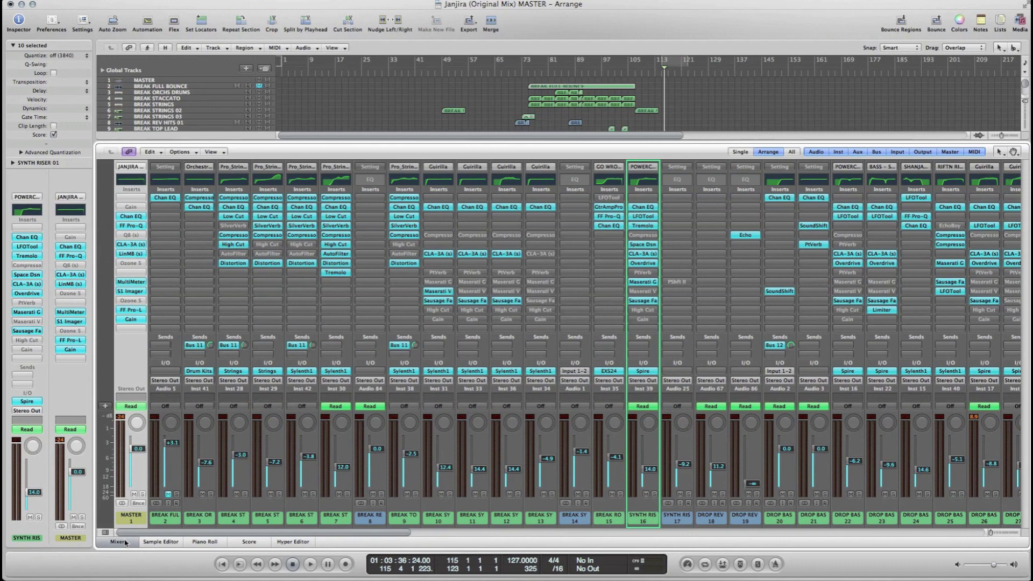
pyautogui.click(125, 543)
pyautogui.moveTo(344, 534); pyautogui.dragTo(389, 534)
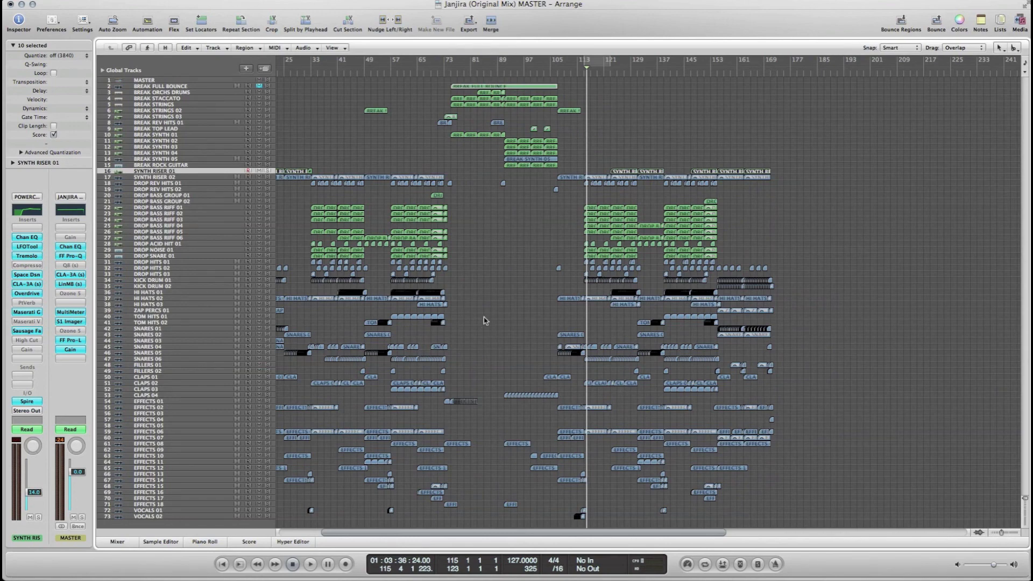
pyautogui.click(508, 275)
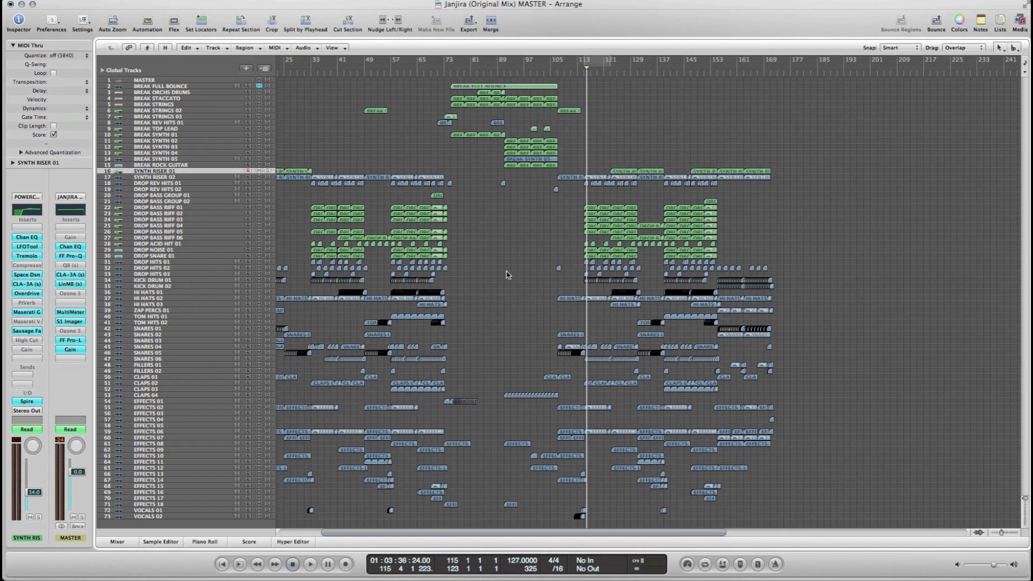